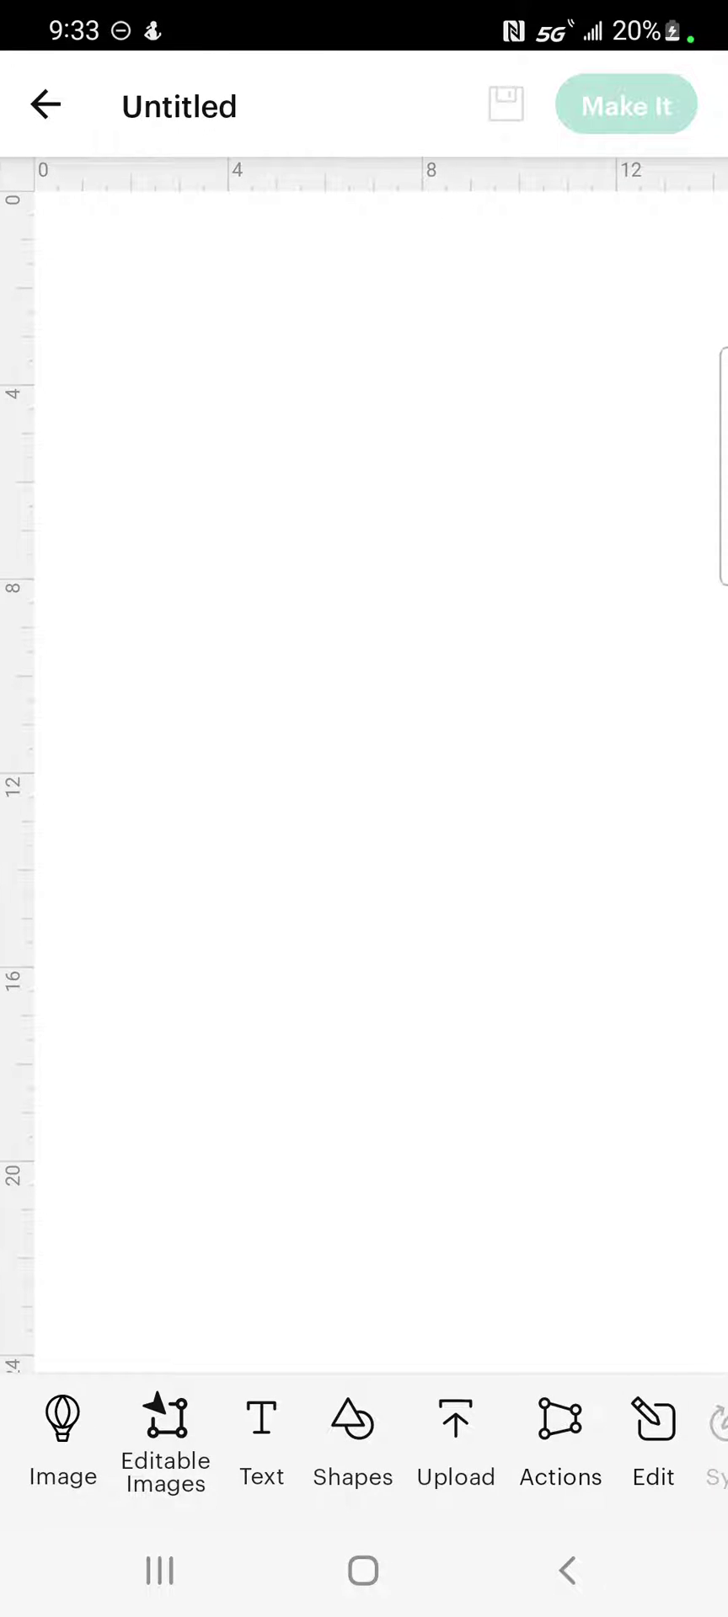
Upload the Hello Kitty picture from the photo library and fit it in the clean-up view
{"action": "left_click", "coordinate": [454, 1440]}
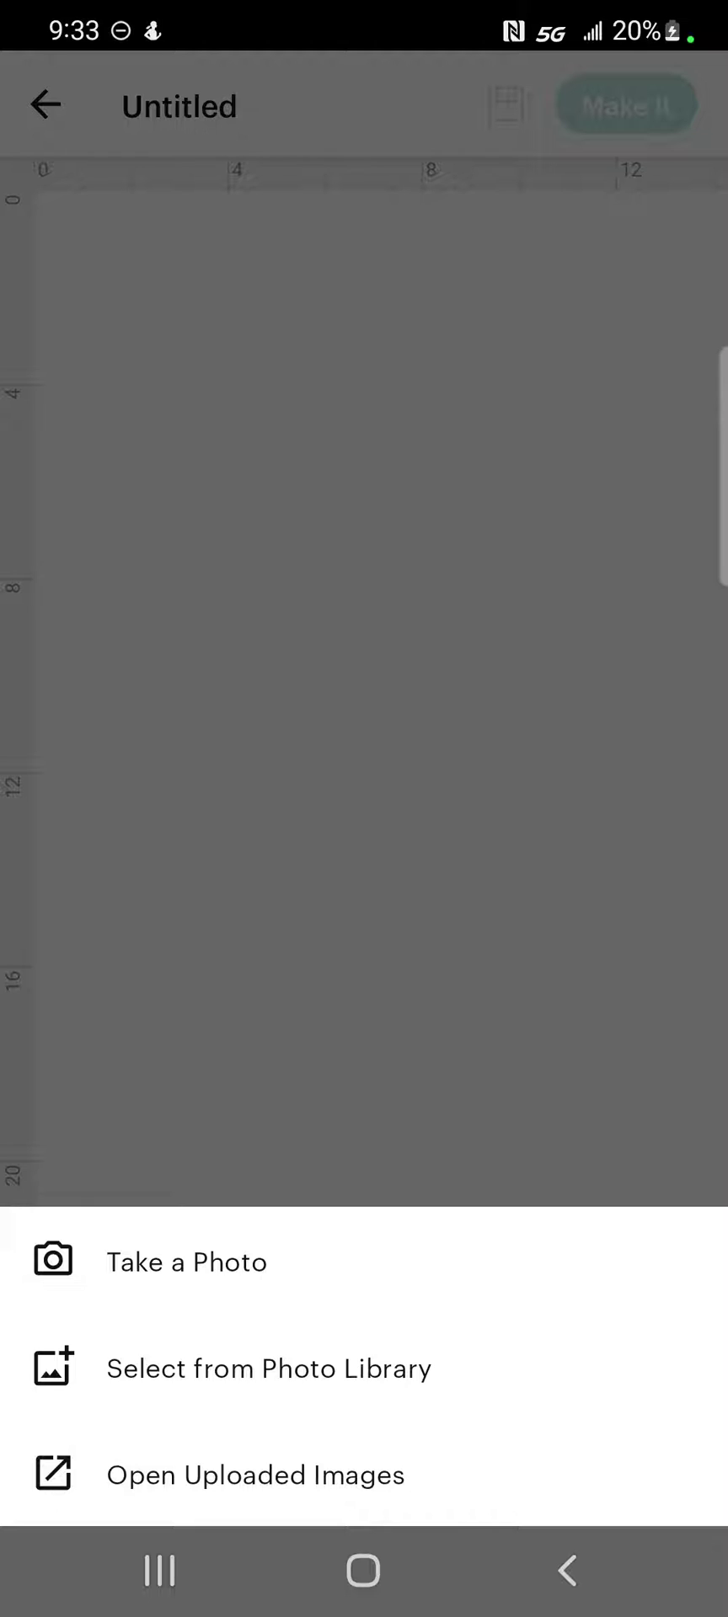
{"action": "left_click", "coordinate": [267, 1368]}
{"action": "left_click", "coordinate": [122, 590]}
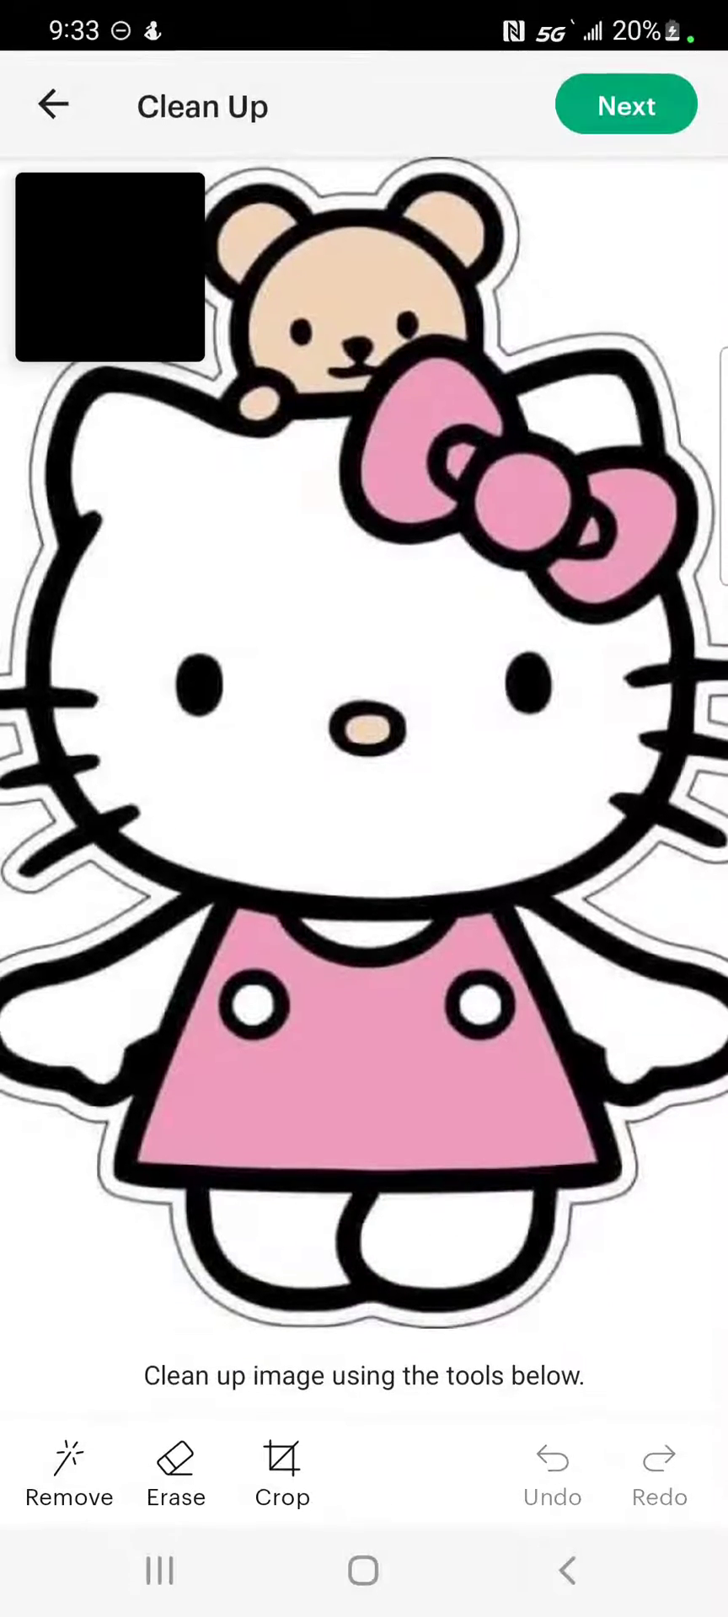
{"action": "scroll", "coordinate": [364, 842], "scroll_direction": "down", "scroll_amount": 3}
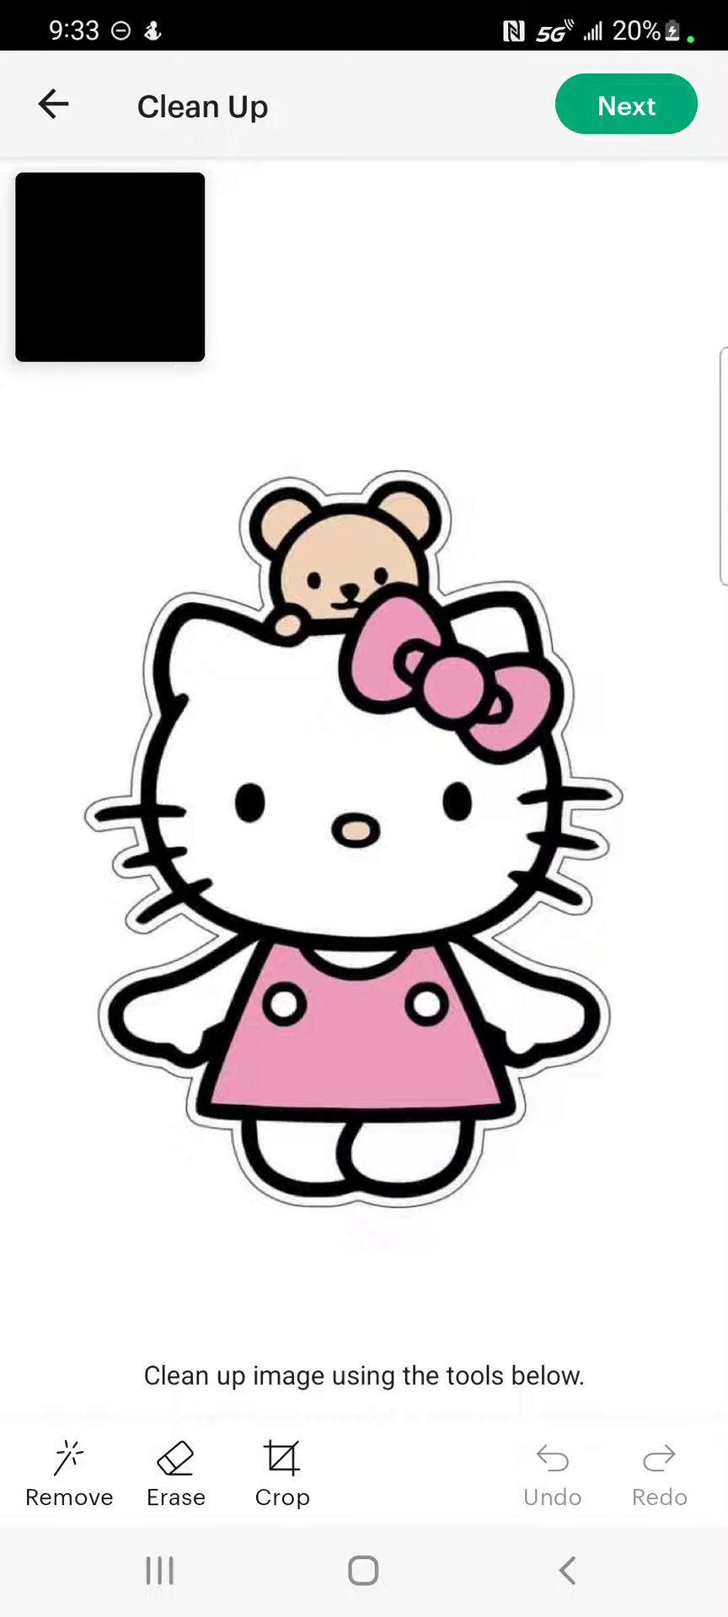
Use Remove to erase the background plus the face, arm and dress fills
{"action": "left_click", "coordinate": [69, 1473]}
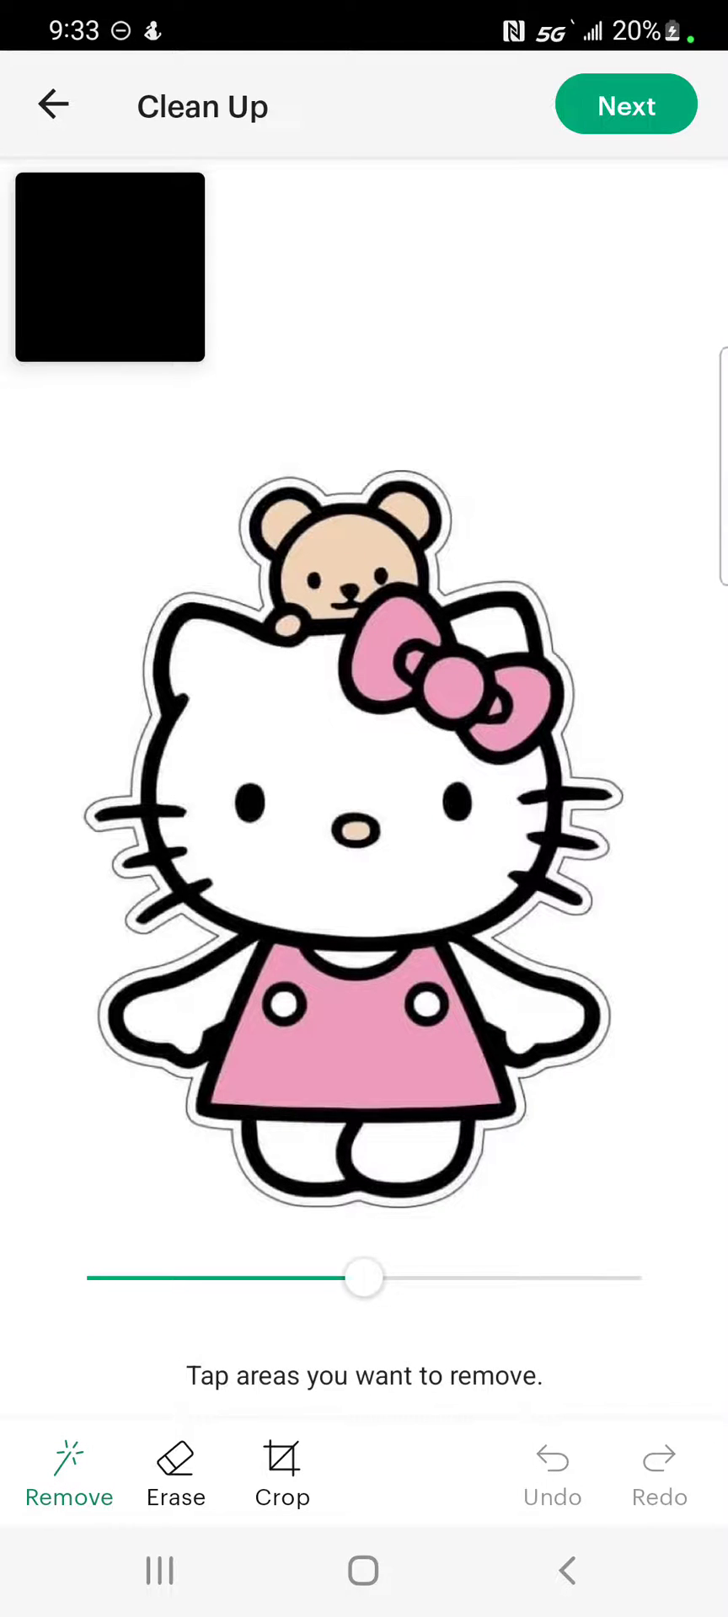
{"action": "left_click", "coordinate": [201, 566]}
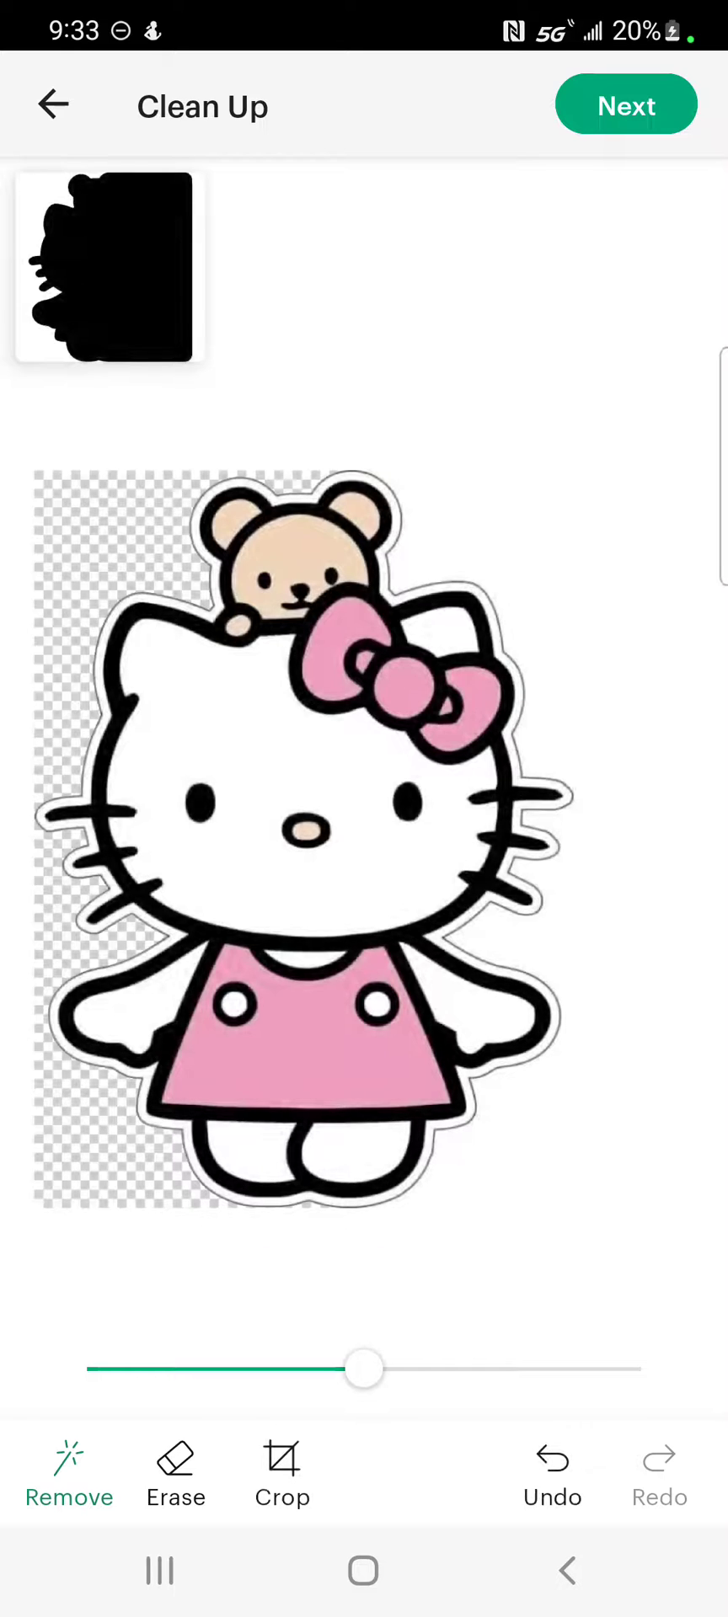
{"action": "left_click", "coordinate": [569, 960]}
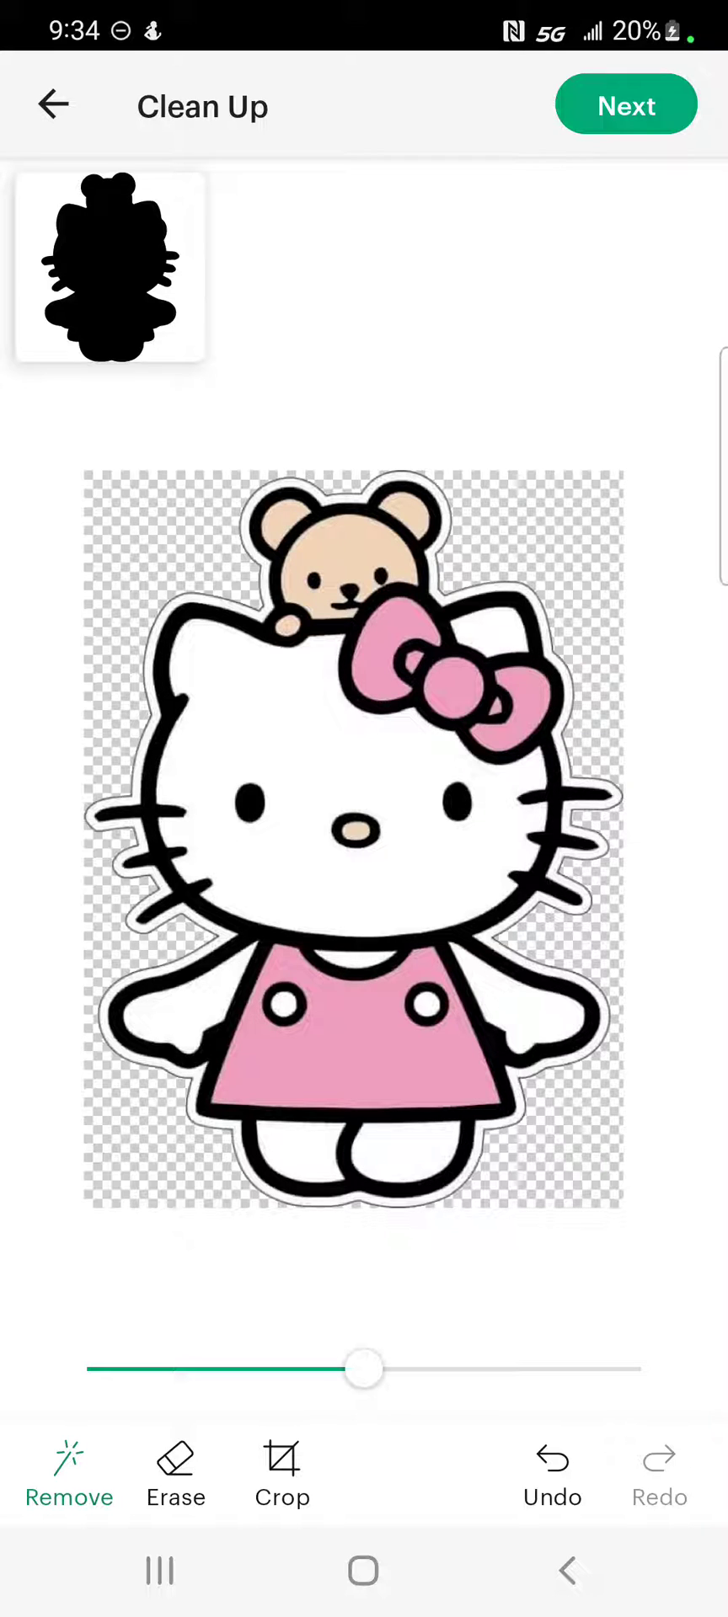
{"action": "left_click", "coordinate": [267, 718]}
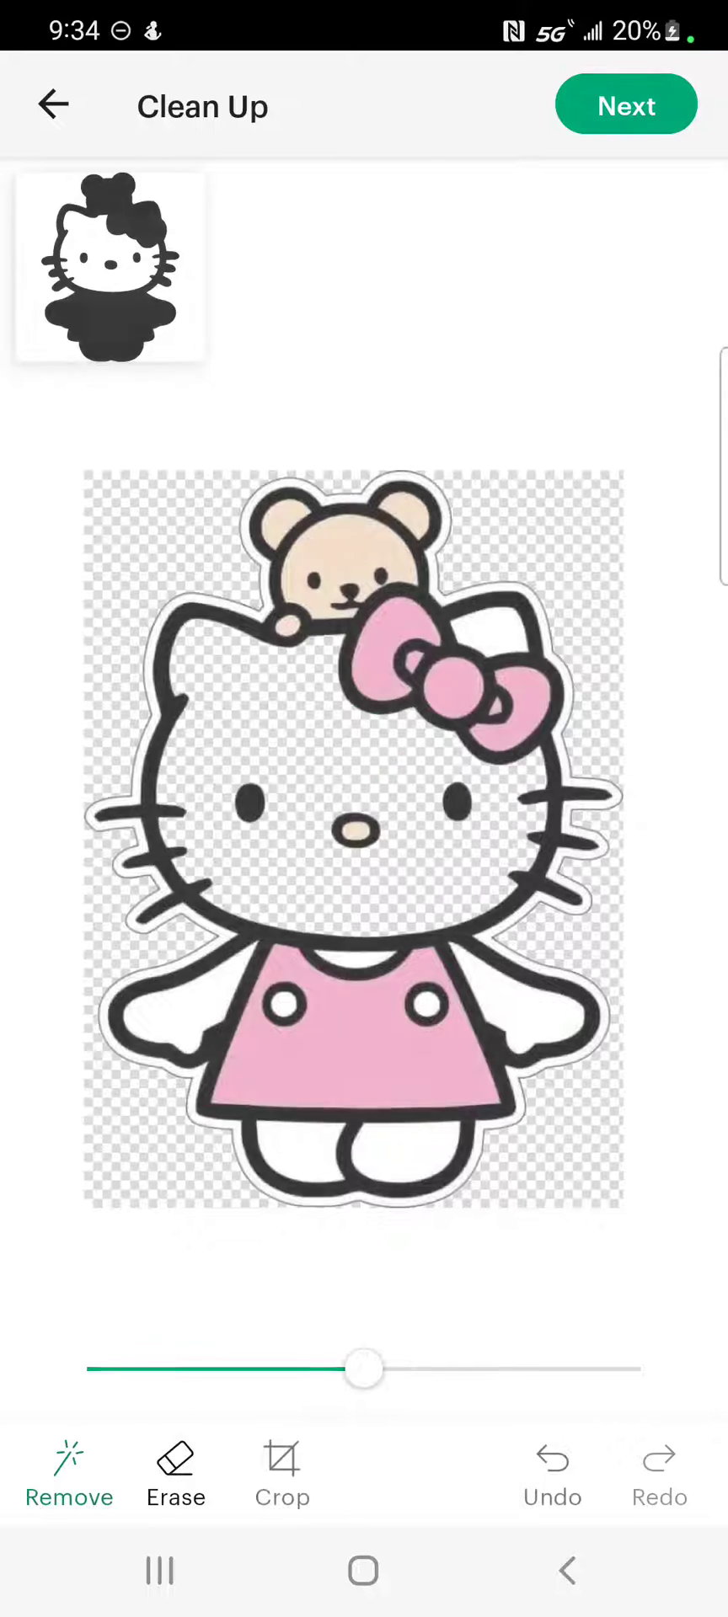
{"action": "left_click", "coordinate": [162, 1019]}
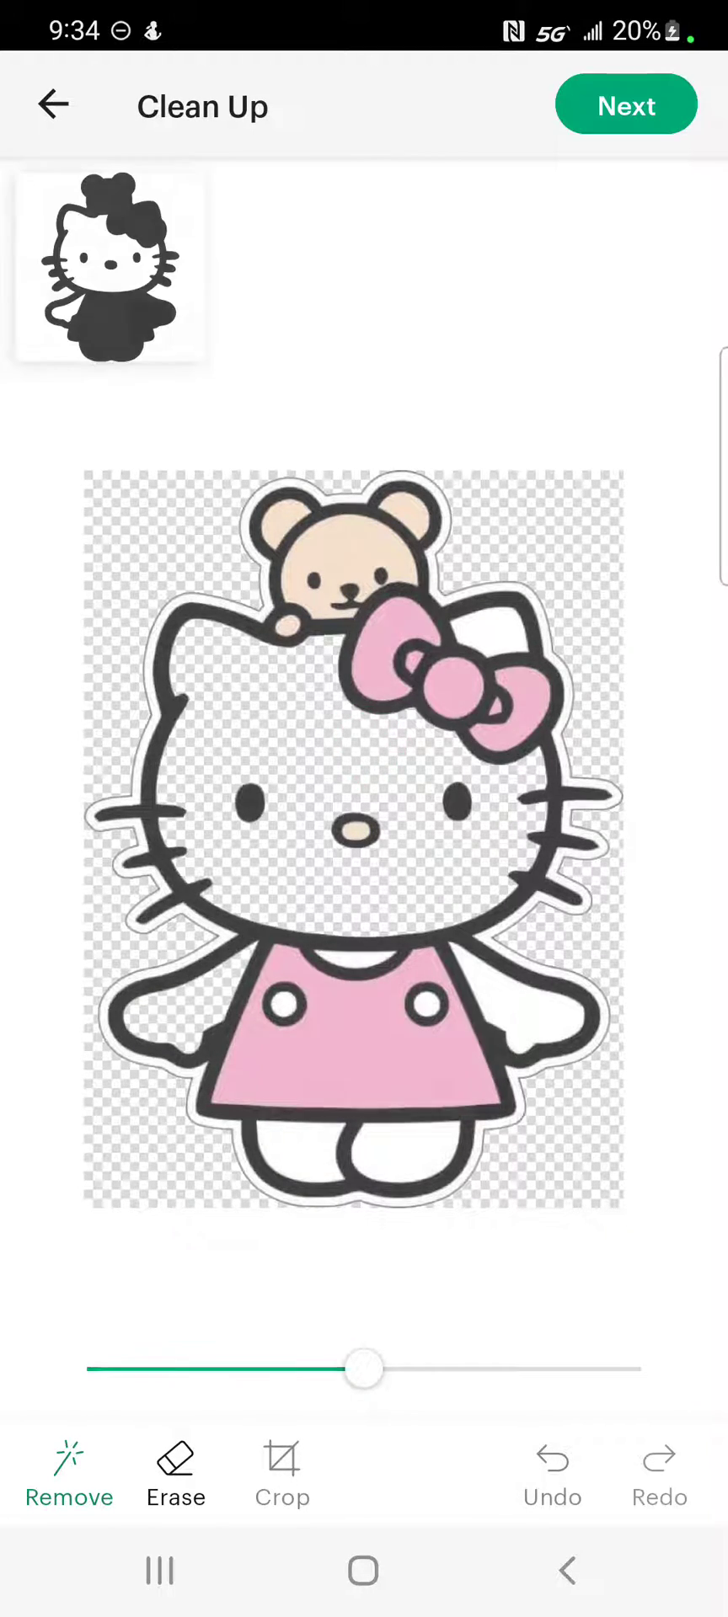
{"action": "left_click", "coordinate": [354, 1035]}
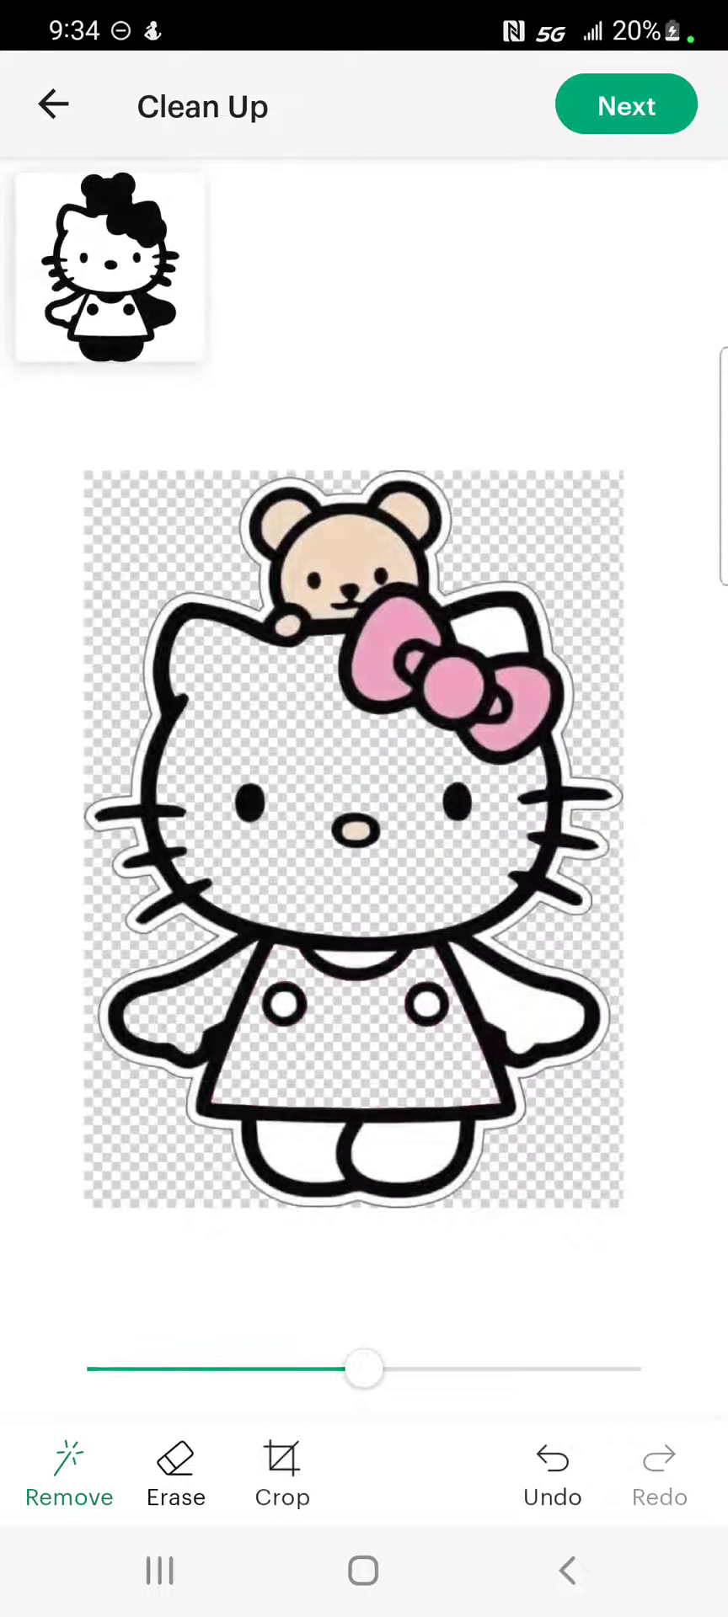
{"action": "left_click", "coordinate": [535, 1019]}
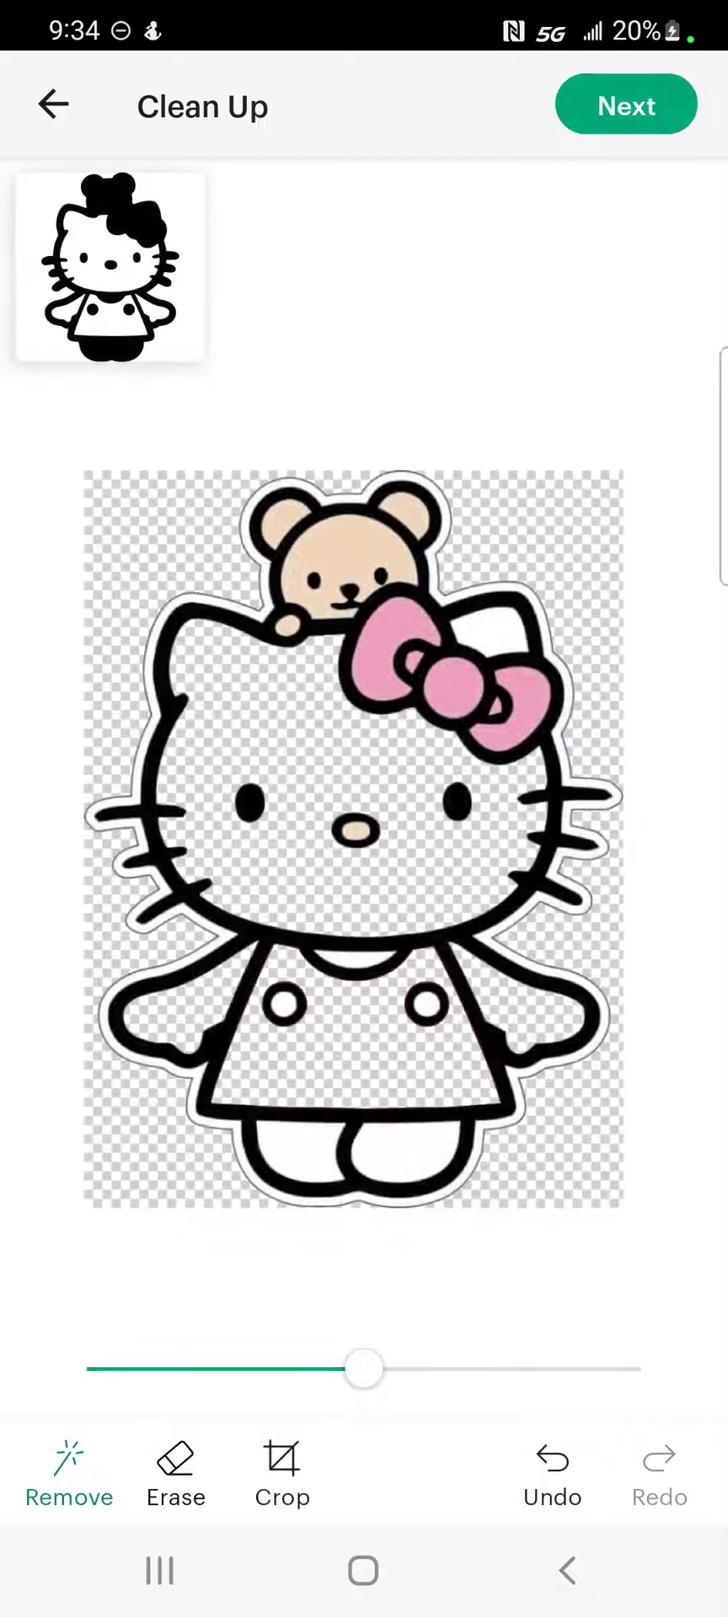
{"action": "left_click", "coordinate": [494, 632]}
Remove the teddy bear's face and ear fills and the pink bow loops and knot
{"action": "left_click", "coordinate": [336, 552]}
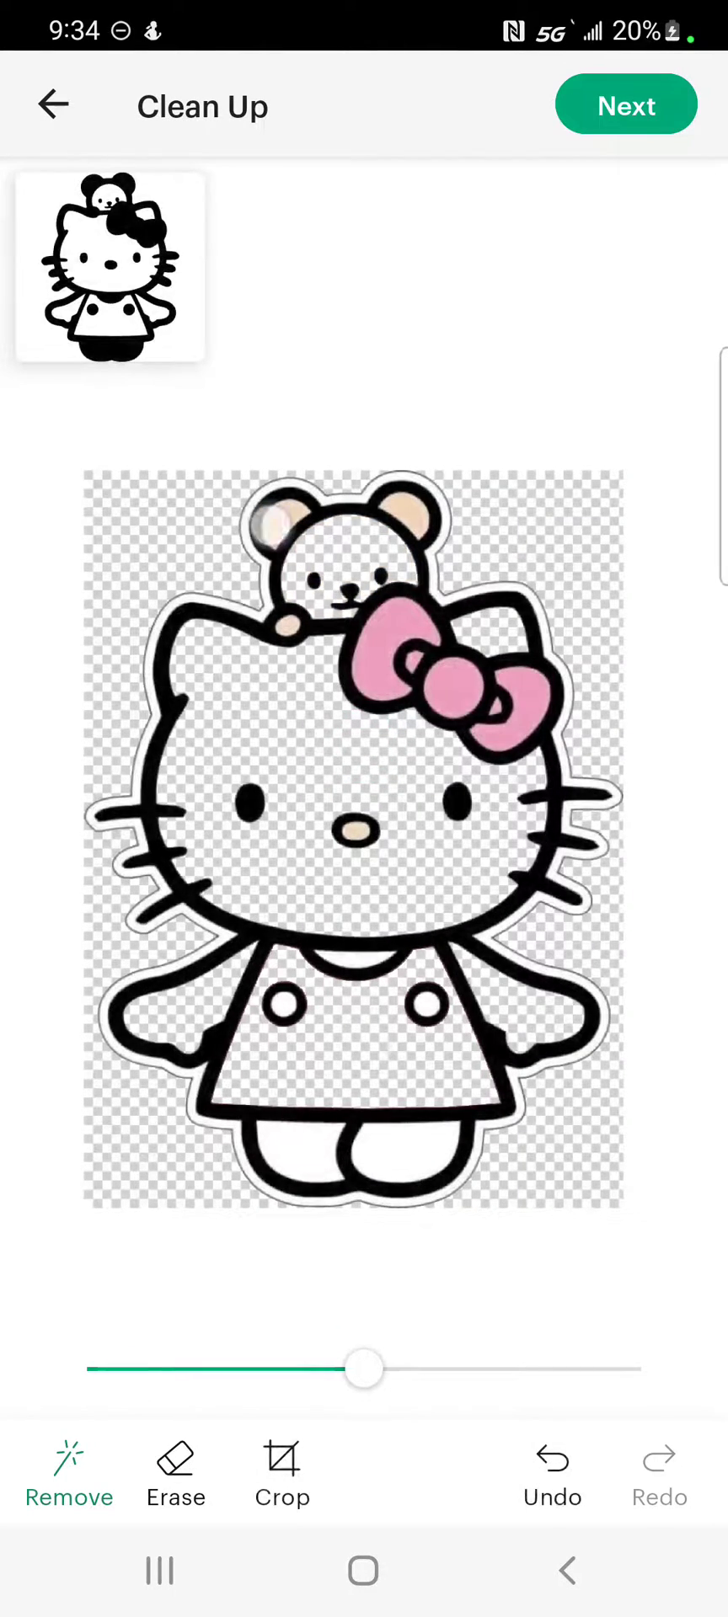
{"action": "left_click", "coordinate": [395, 1154]}
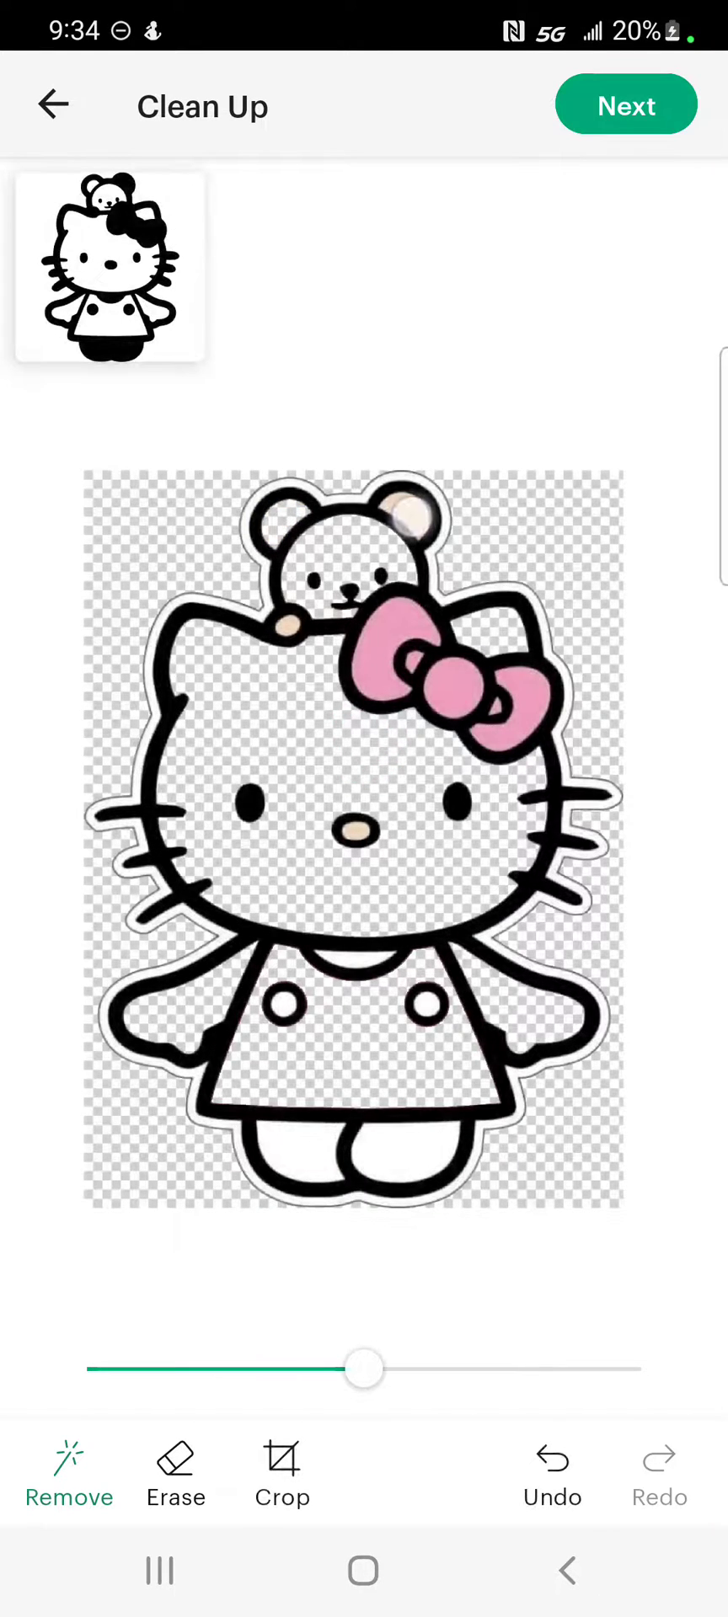
{"action": "left_click", "coordinate": [280, 521]}
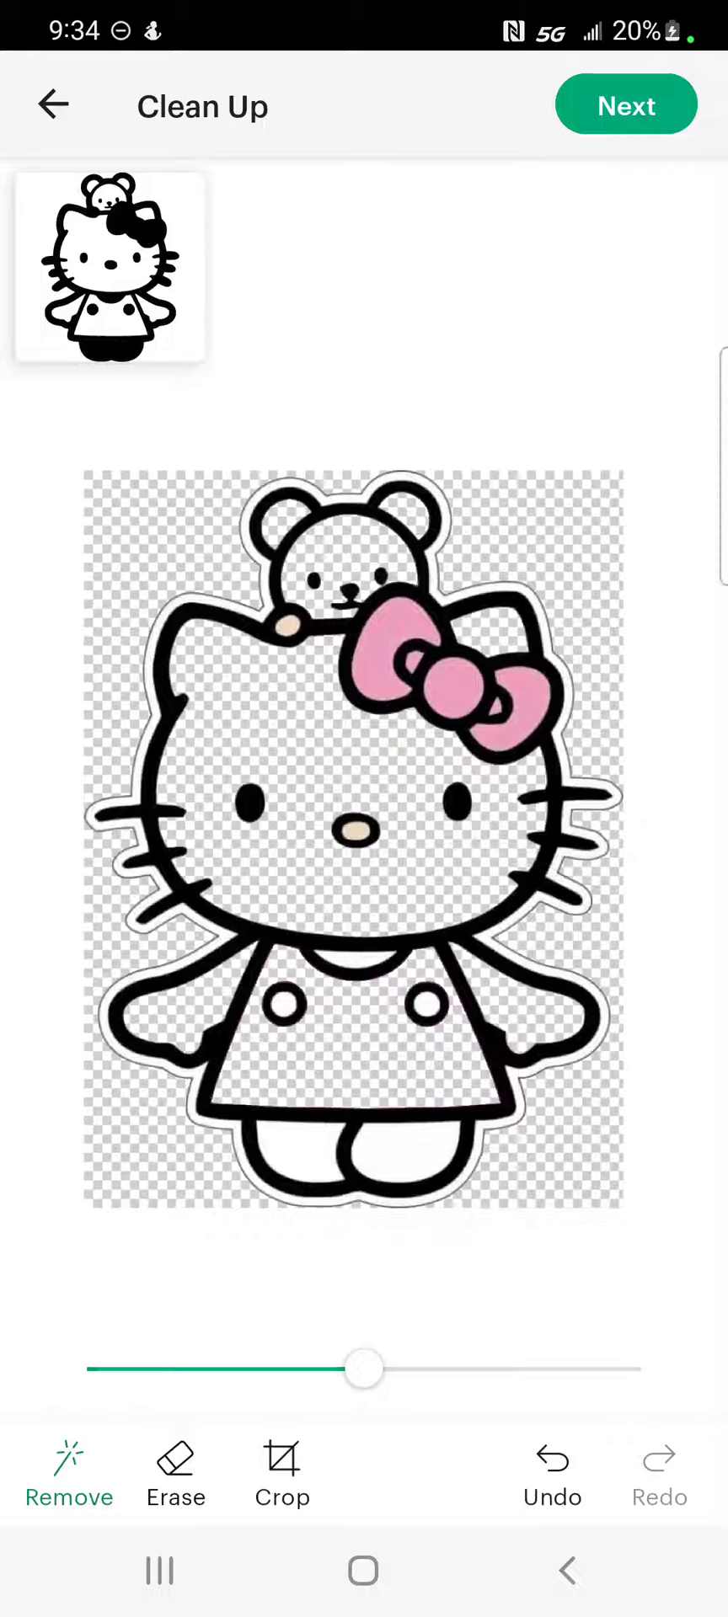
{"action": "left_click", "coordinate": [389, 653]}
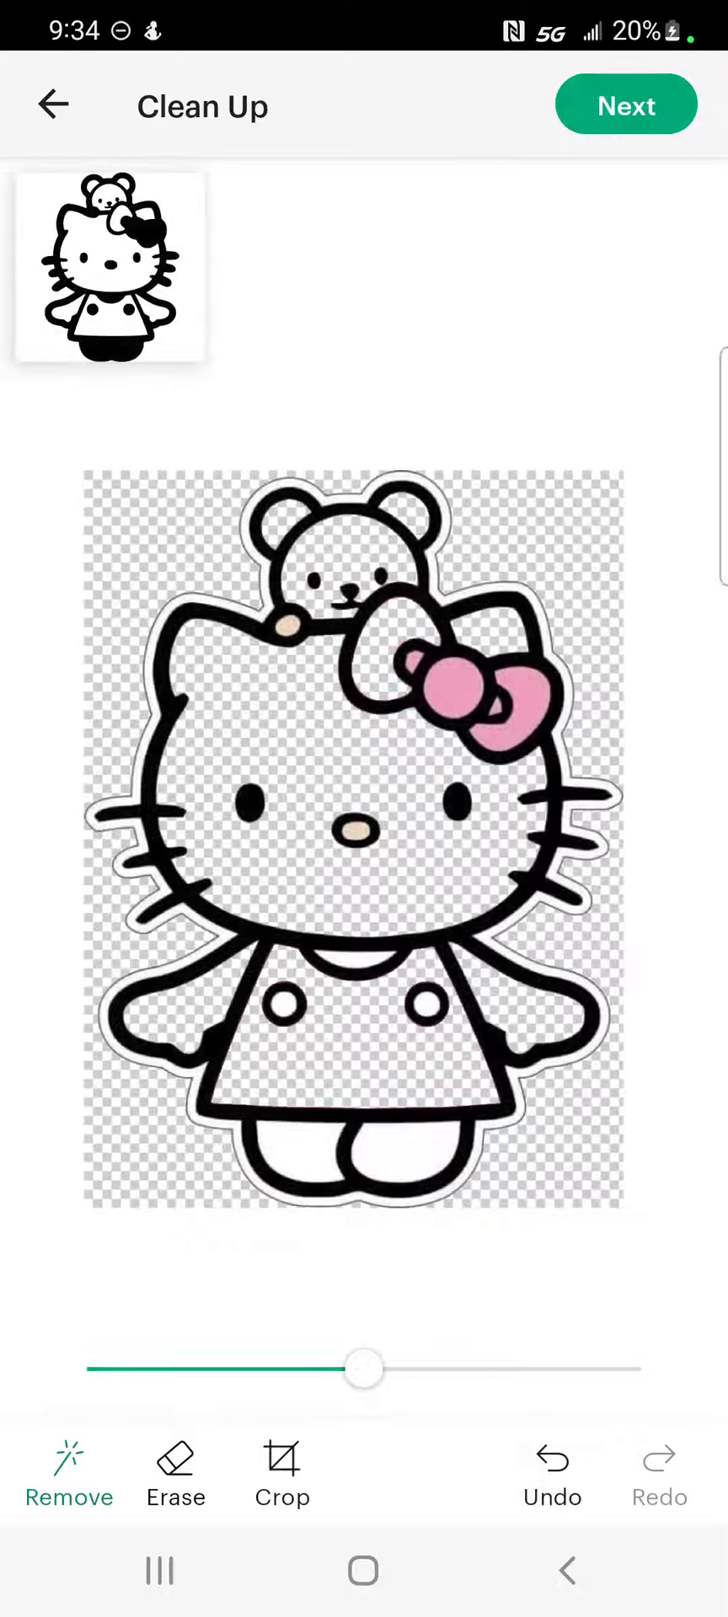
{"action": "left_click", "coordinate": [455, 690]}
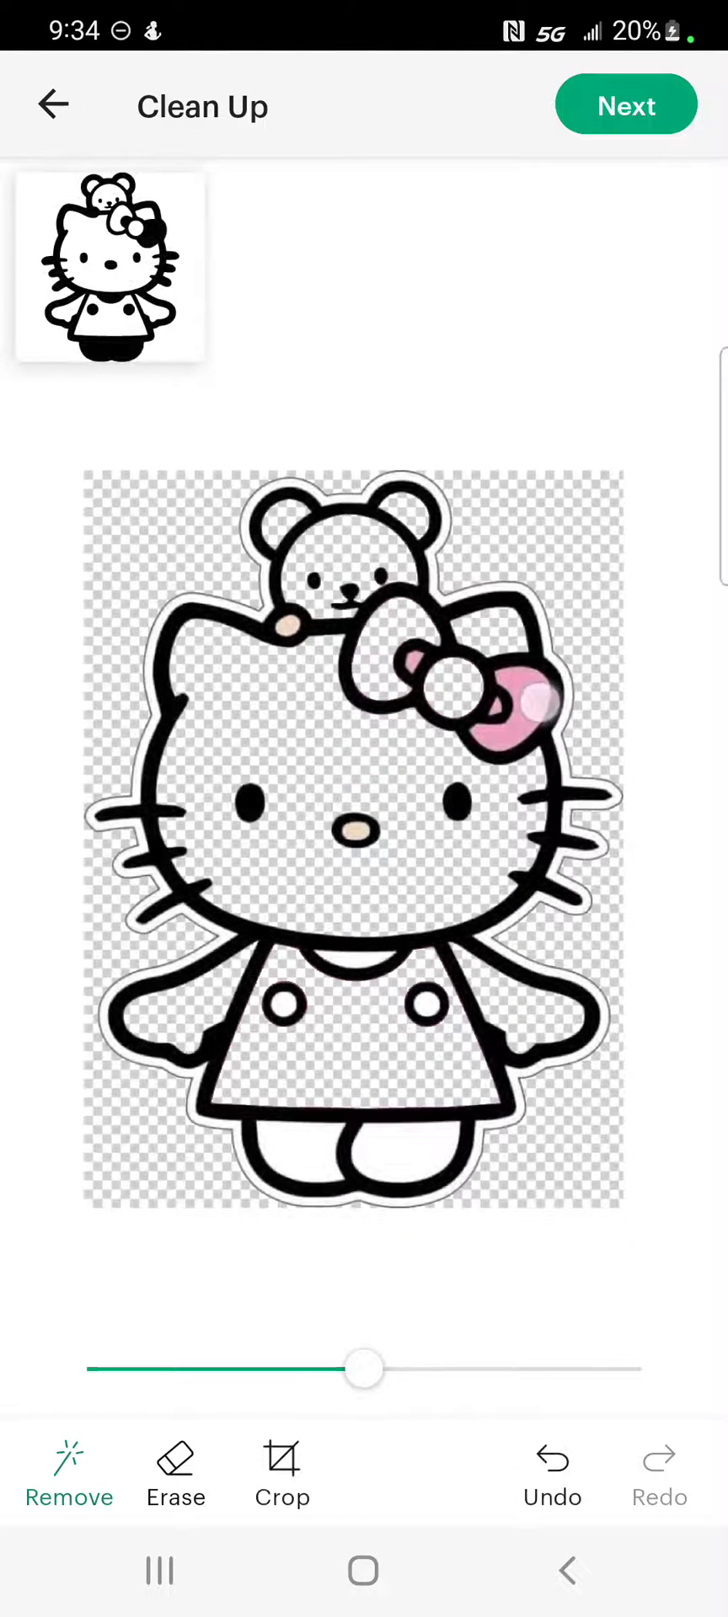
{"action": "left_click", "coordinate": [539, 702]}
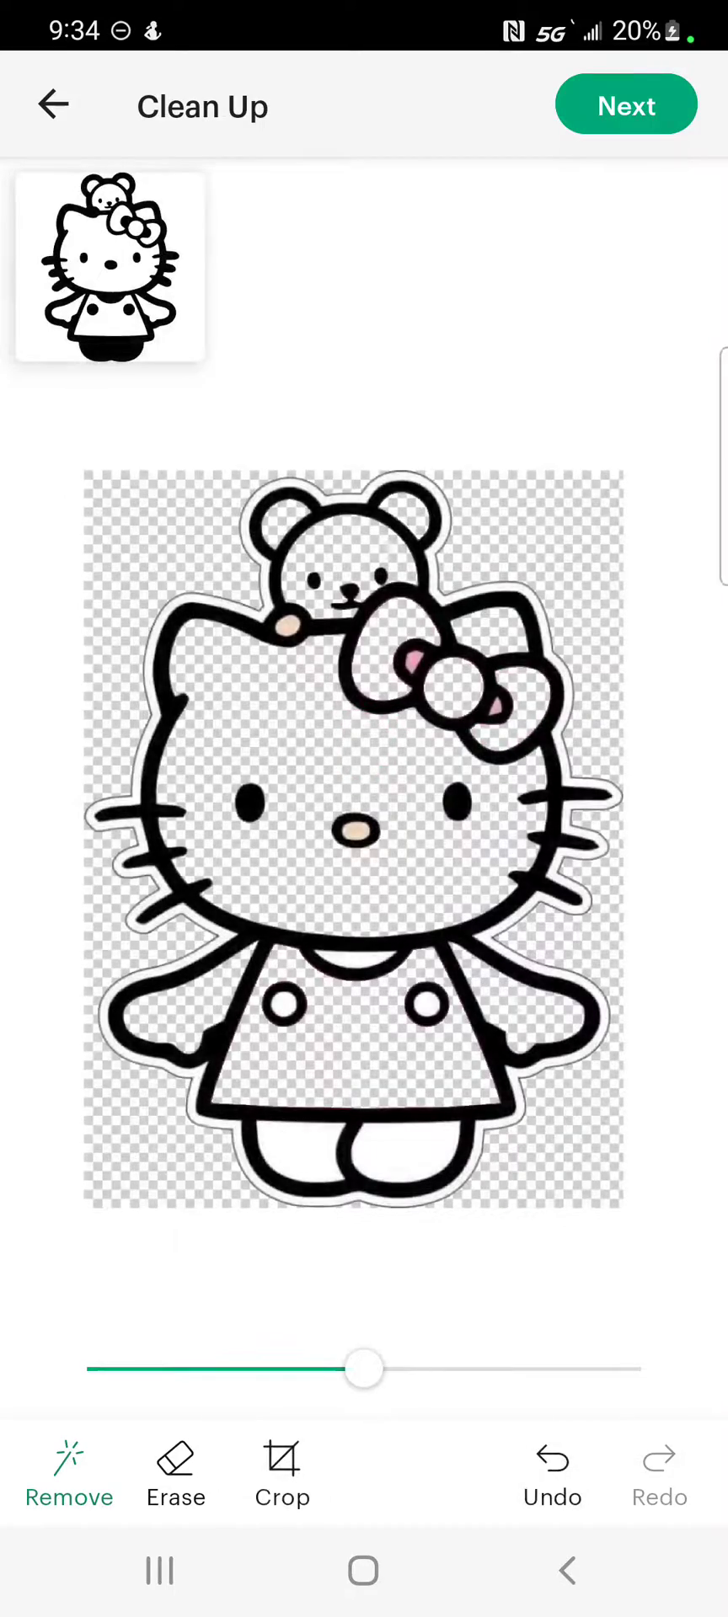
{"action": "scroll", "coordinate": [337, 876], "scroll_direction": "up", "scroll_amount": 3}
Zoom in and remove the leftover paw, nose and pink bow fills
{"action": "scroll", "coordinate": [337, 893], "scroll_direction": "up", "scroll_amount": 3}
{"action": "scroll", "coordinate": [362, 758], "scroll_direction": "up", "scroll_amount": 2}
{"action": "scroll", "coordinate": [362, 758], "scroll_direction": "up", "scroll_amount": 2}
{"action": "left_click", "coordinate": [245, 358]}
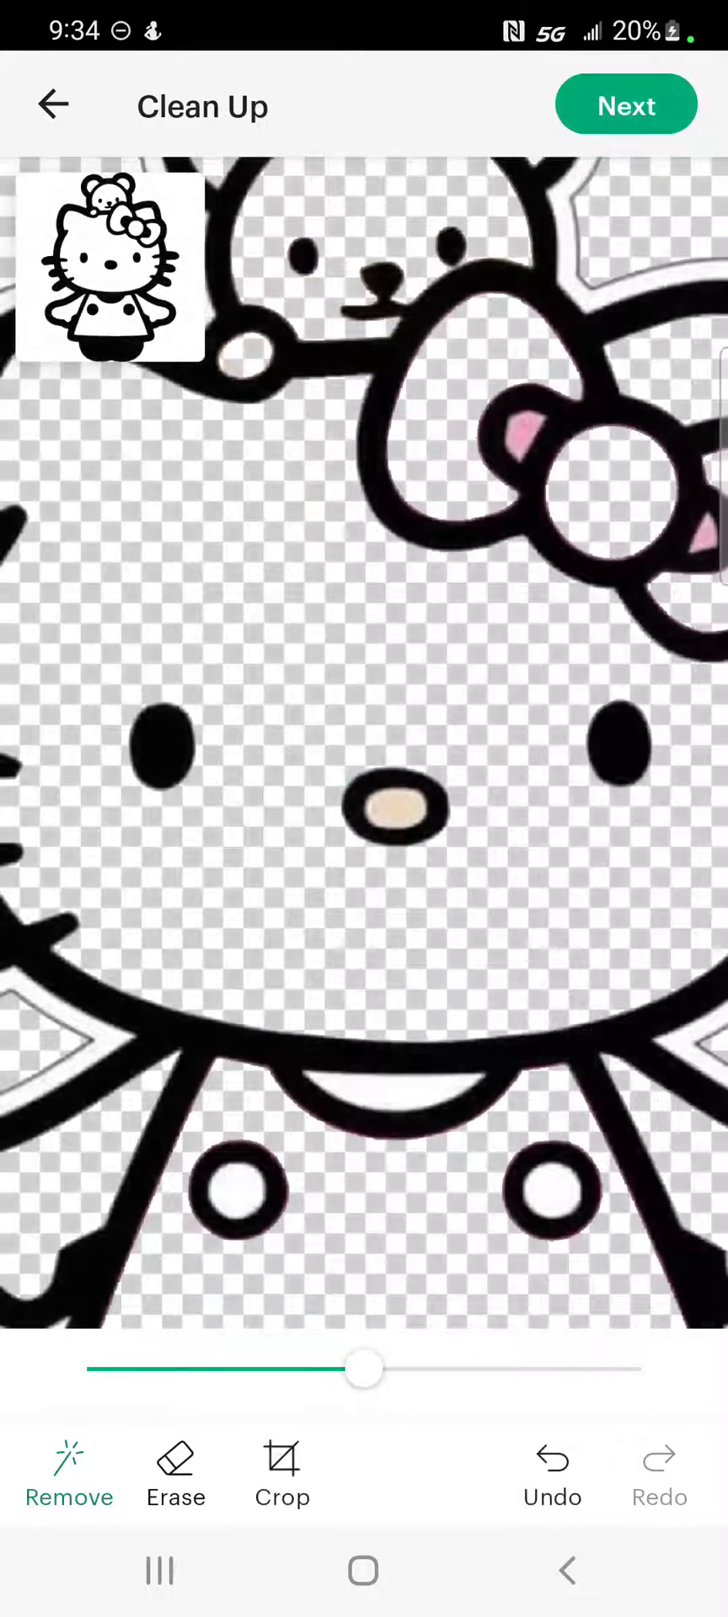
{"action": "left_click", "coordinate": [396, 810]}
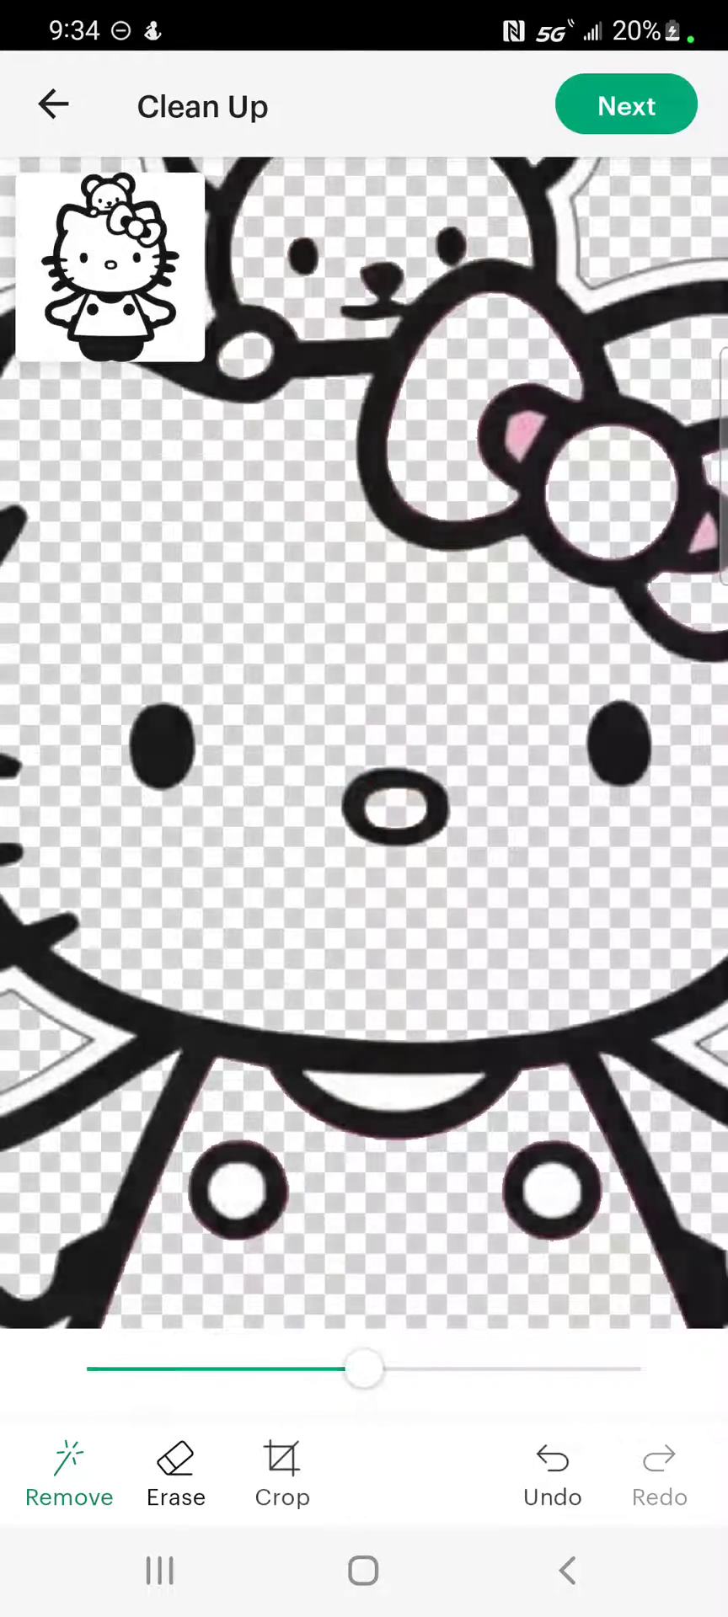
{"action": "left_click", "coordinate": [518, 433]}
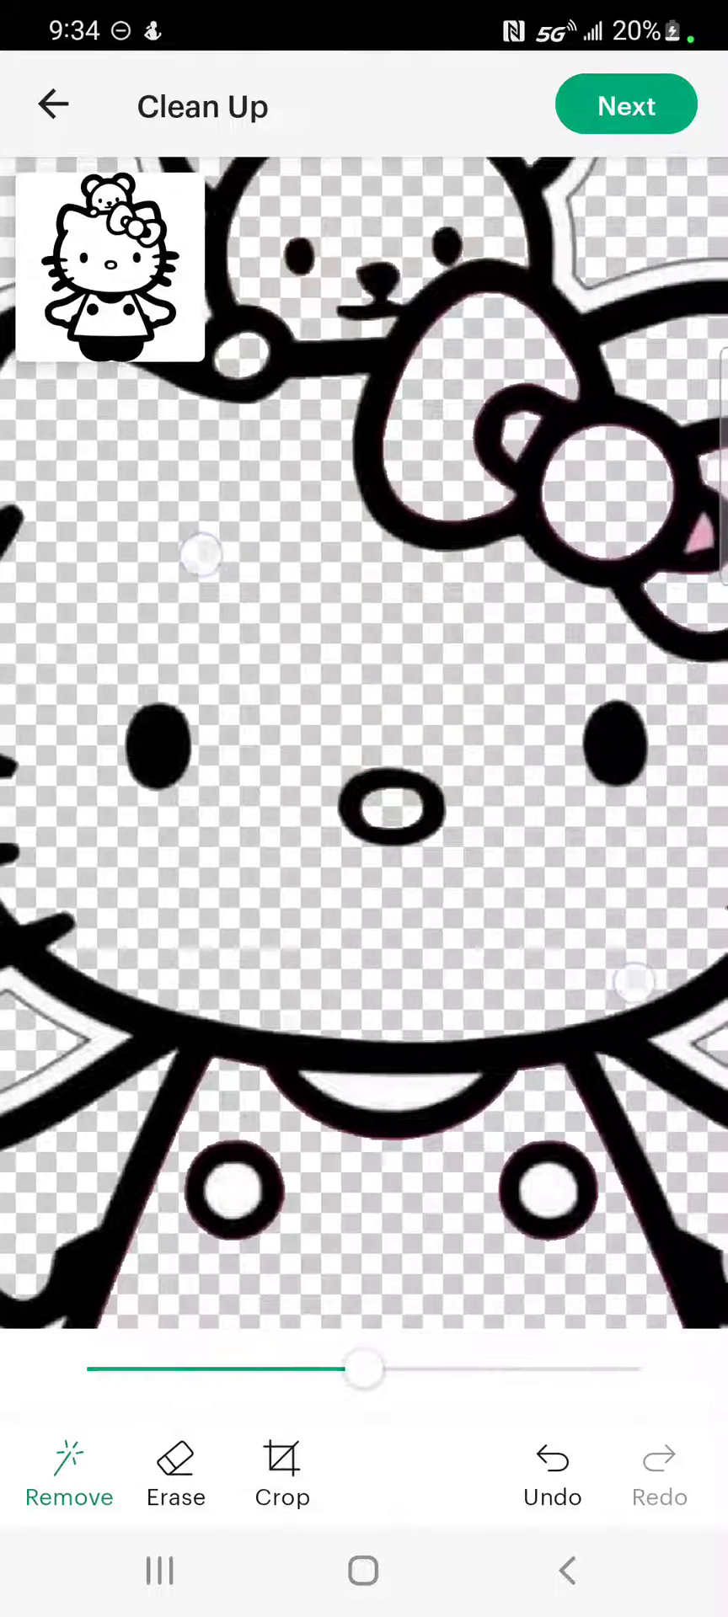
{"action": "left_click_drag", "start_coordinate": [416, 767], "coordinate": [292, 805]}
{"action": "left_click_drag", "start_coordinate": [474, 1034], "coordinate": [396, 952]}
{"action": "left_click", "coordinate": [364, 741]}
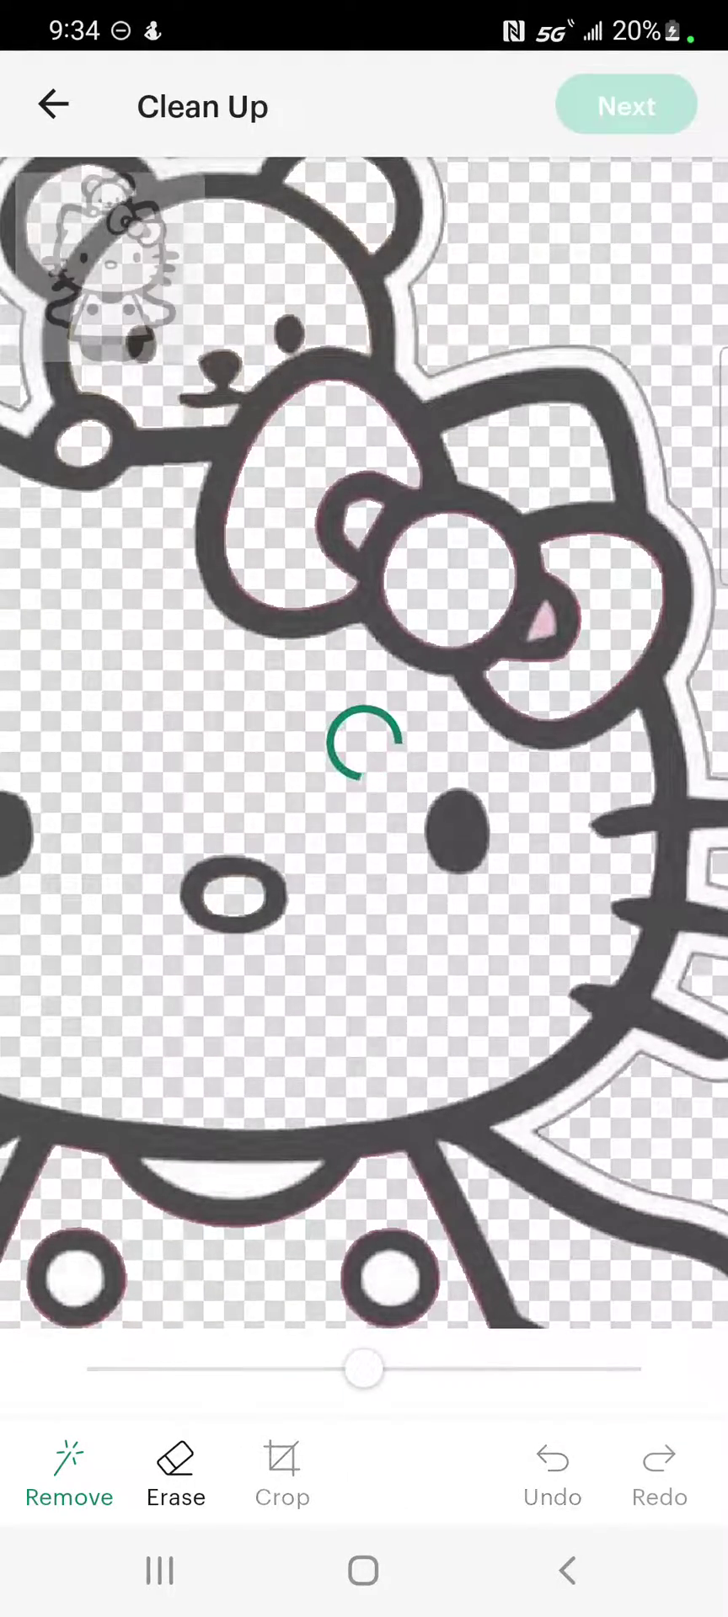
{"action": "left_click", "coordinate": [538, 621]}
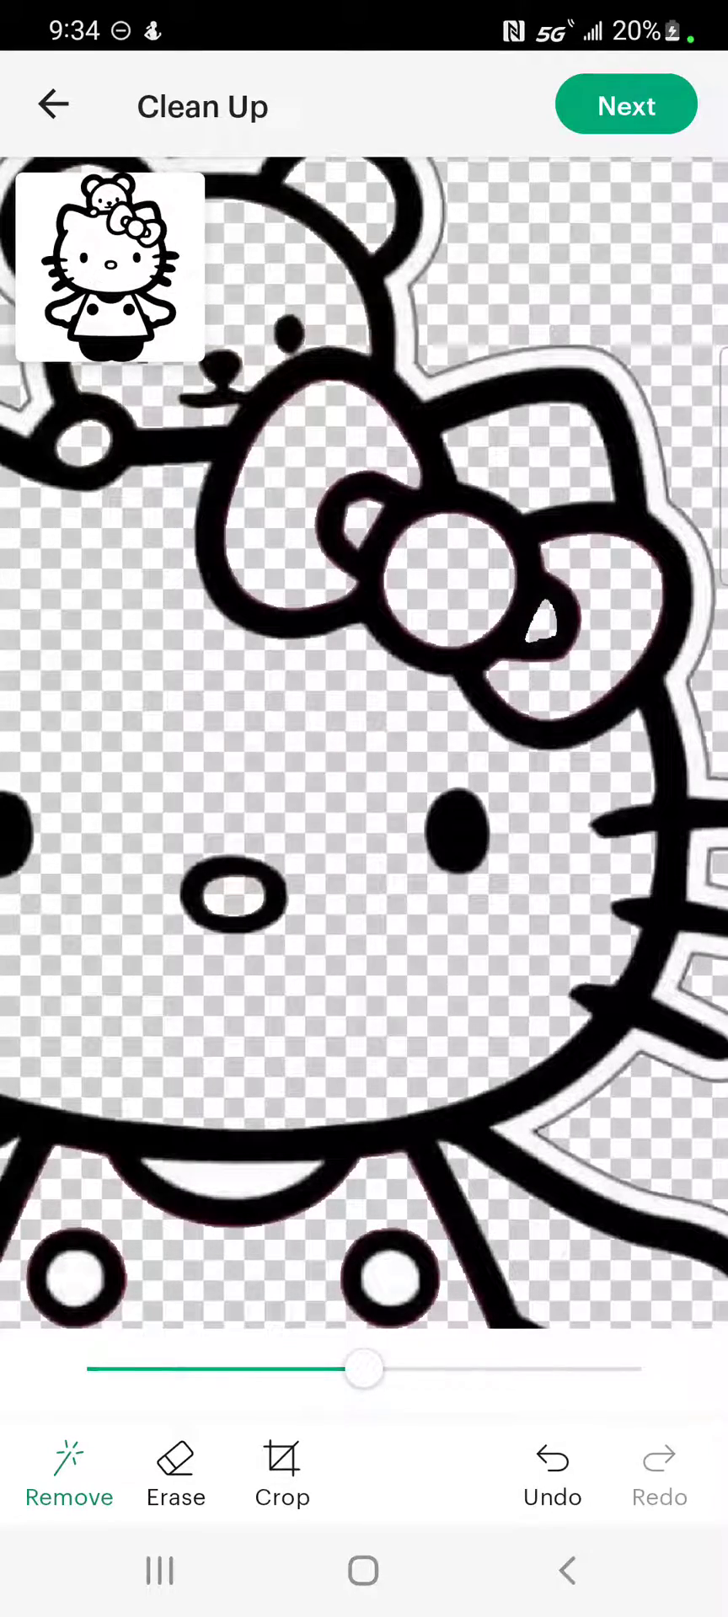
Remove the collar, button and feet fills, then finish the clean-up
{"action": "mouse_move", "coordinate": [599, 1218]}
{"action": "left_mouse_down"}
{"action": "mouse_move", "coordinate": [611, 1092]}
{"action": "mouse_move", "coordinate": [505, 1011]}
{"action": "left_mouse_up"}
{"action": "left_click", "coordinate": [300, 822]}
{"action": "left_click", "coordinate": [160, 908]}
{"action": "left_click", "coordinate": [474, 907]}
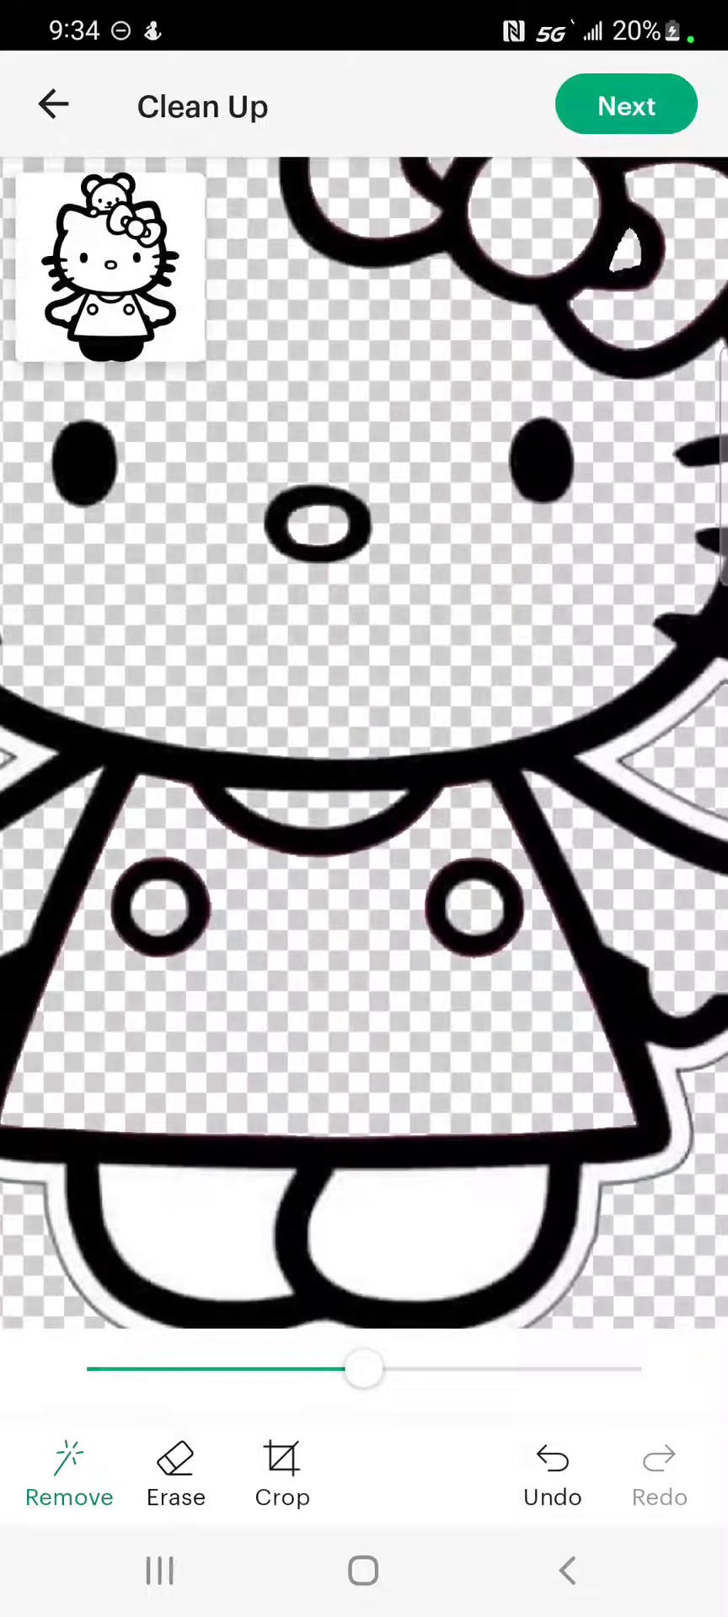
{"action": "left_click", "coordinate": [194, 1233]}
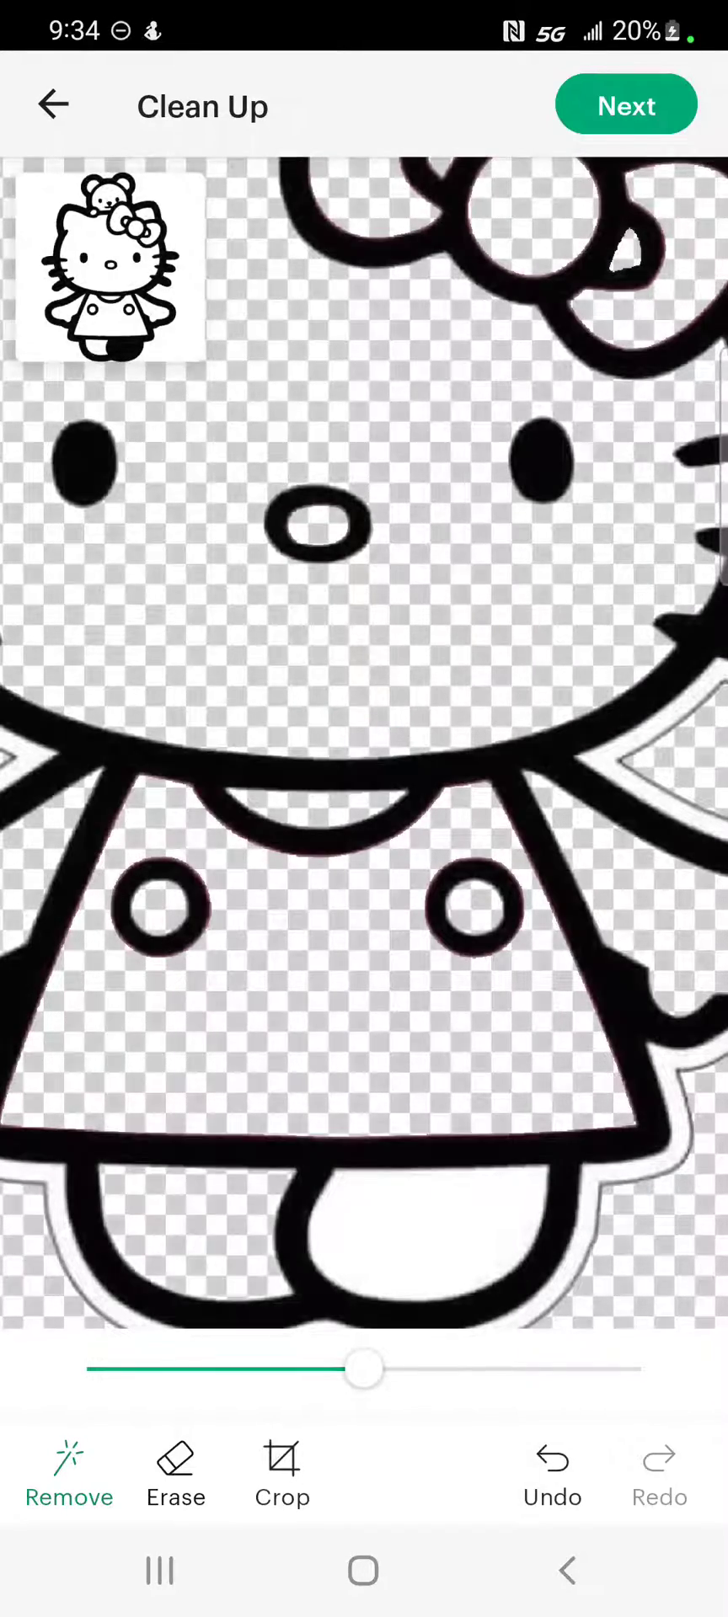
{"action": "left_click", "coordinate": [469, 1257]}
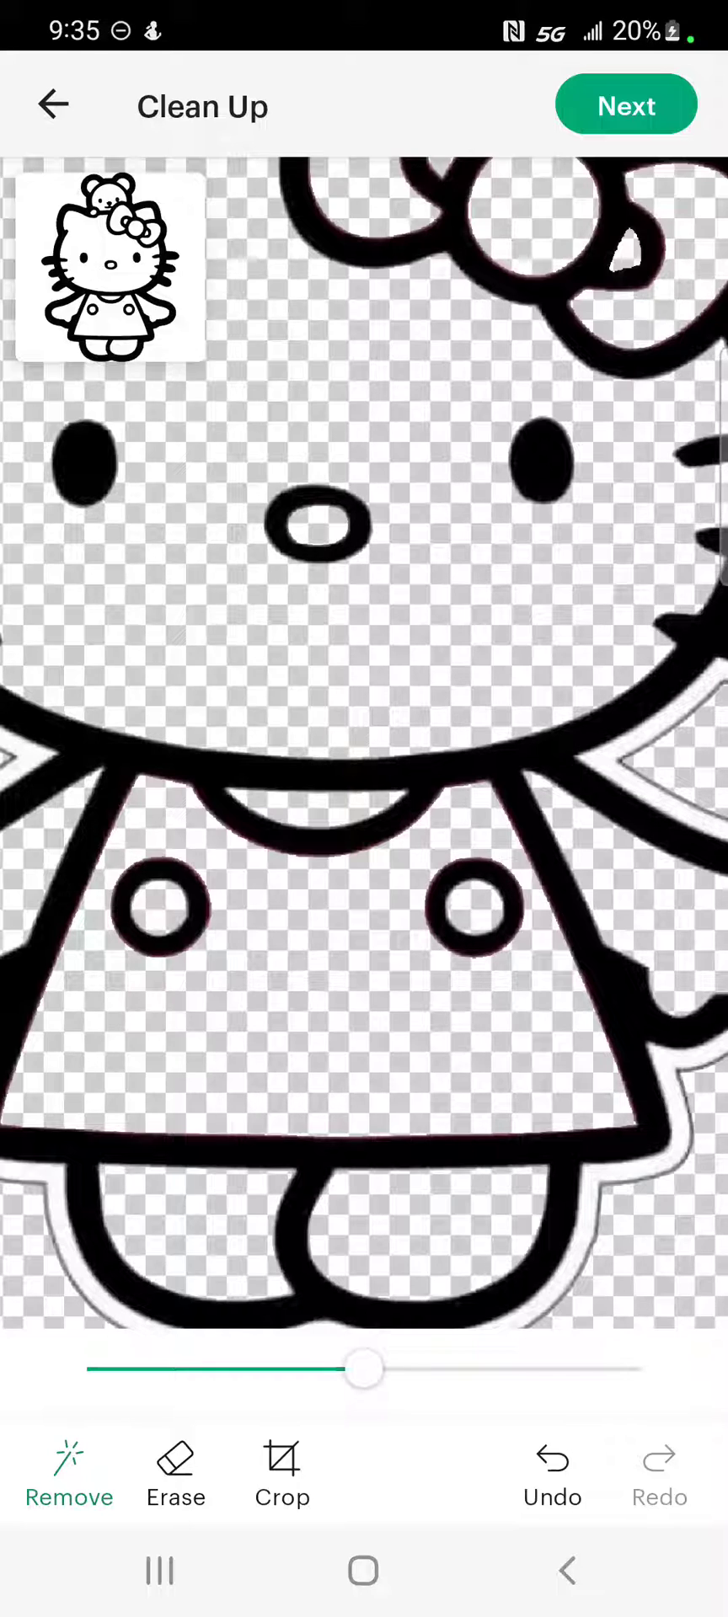
{"action": "scroll", "coordinate": [340, 869], "scroll_direction": "down", "scroll_amount": 5}
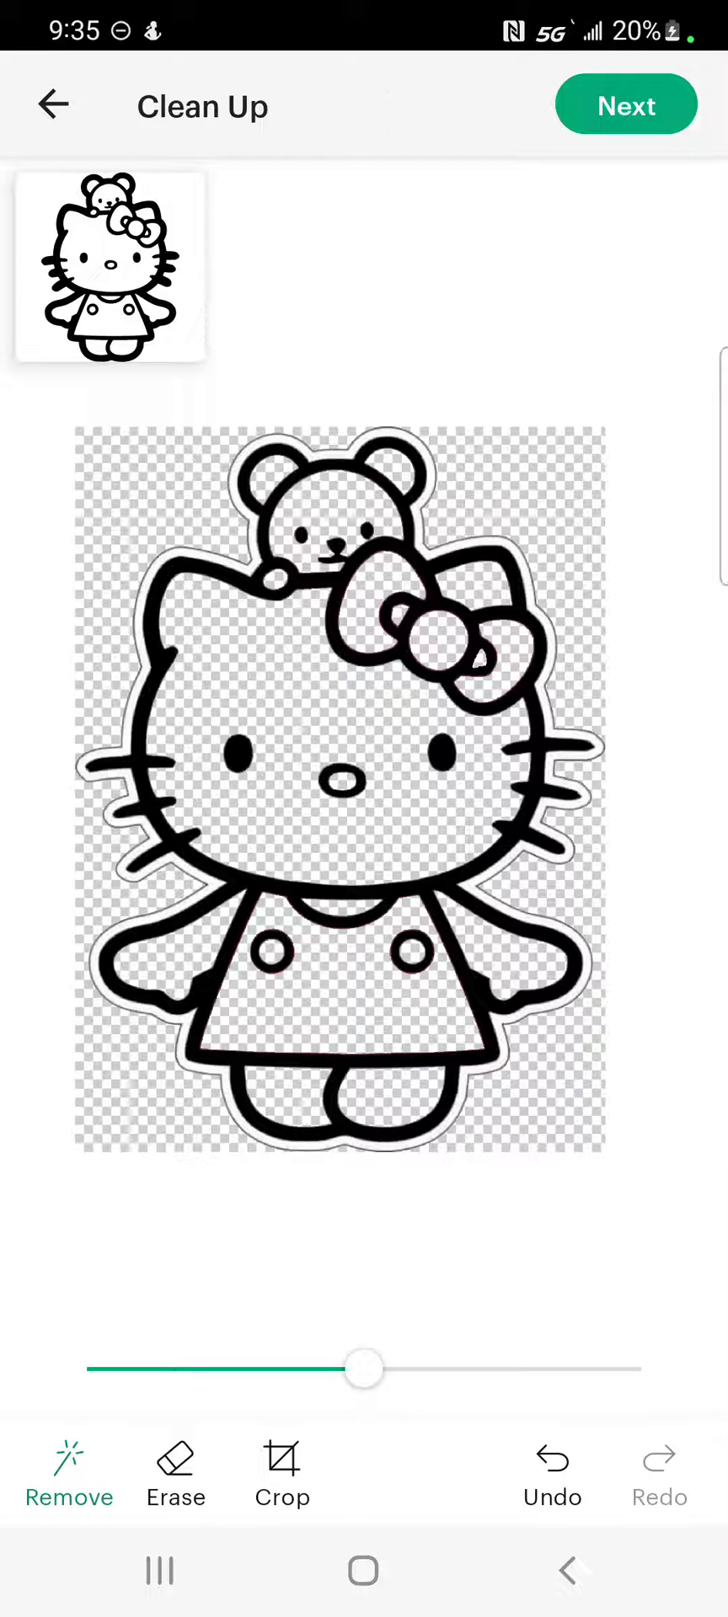
{"action": "left_click", "coordinate": [649, 106]}
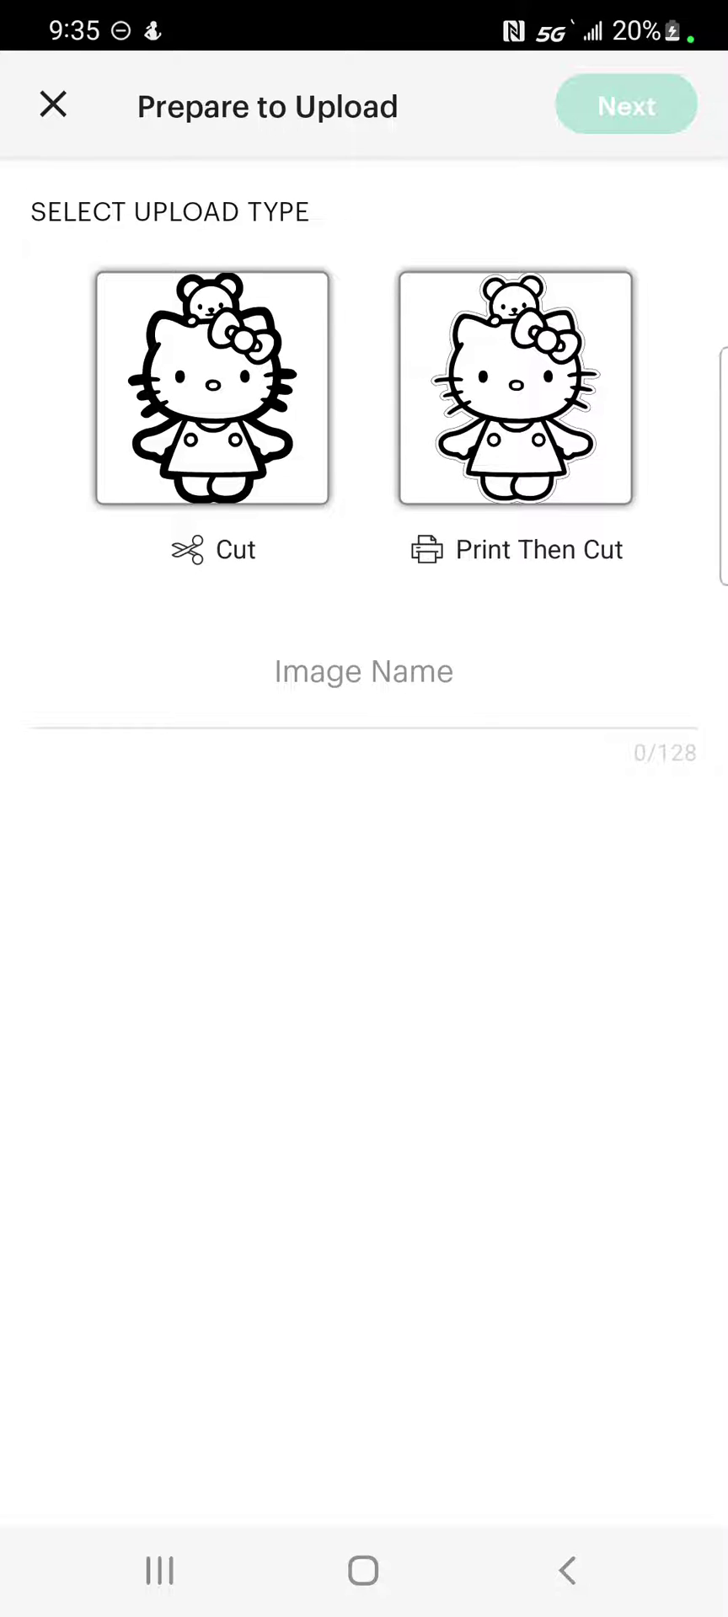
Save the outline as a Cut image named 'Hello Kitty craft group'
{"action": "left_click", "coordinate": [211, 387]}
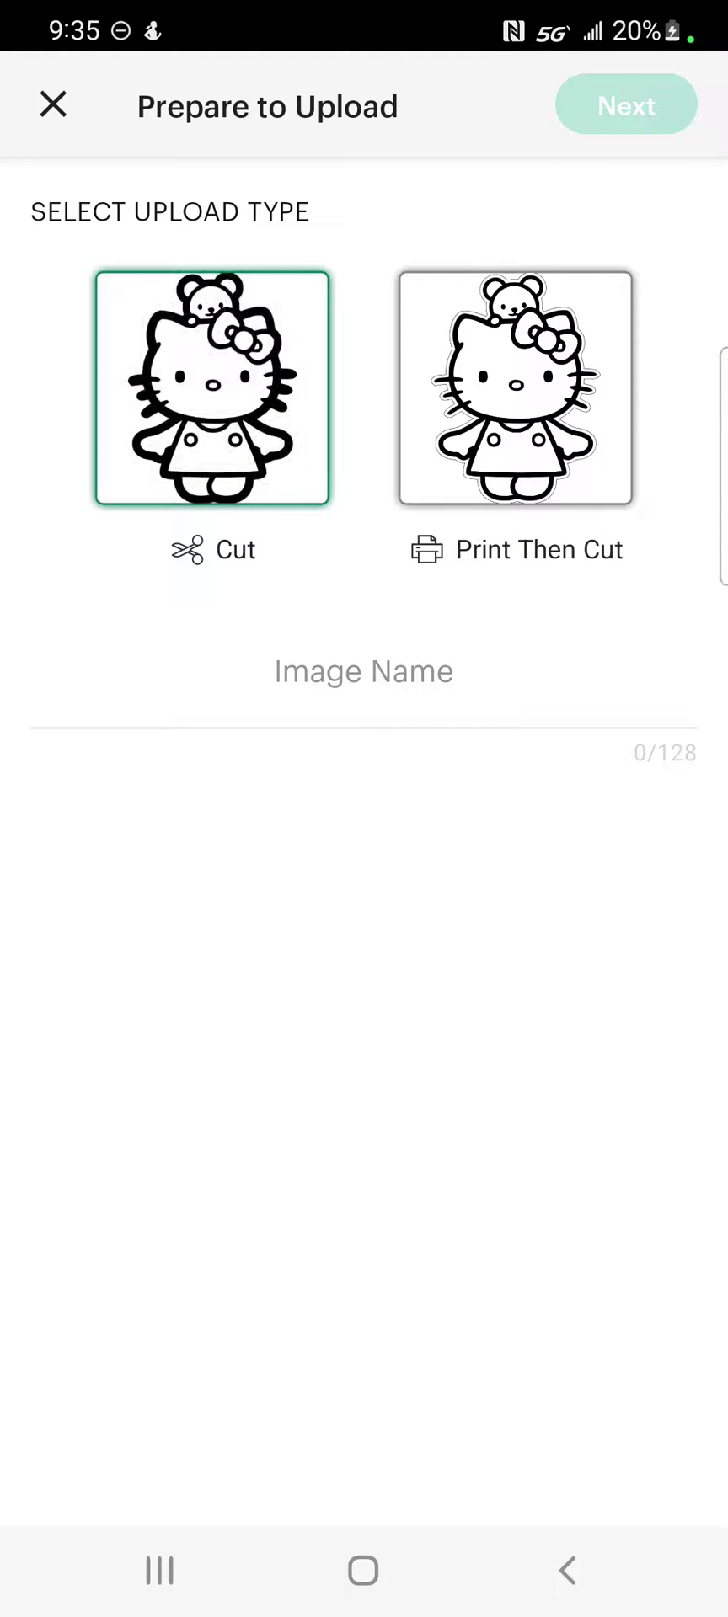
{"action": "left_click", "coordinate": [396, 699]}
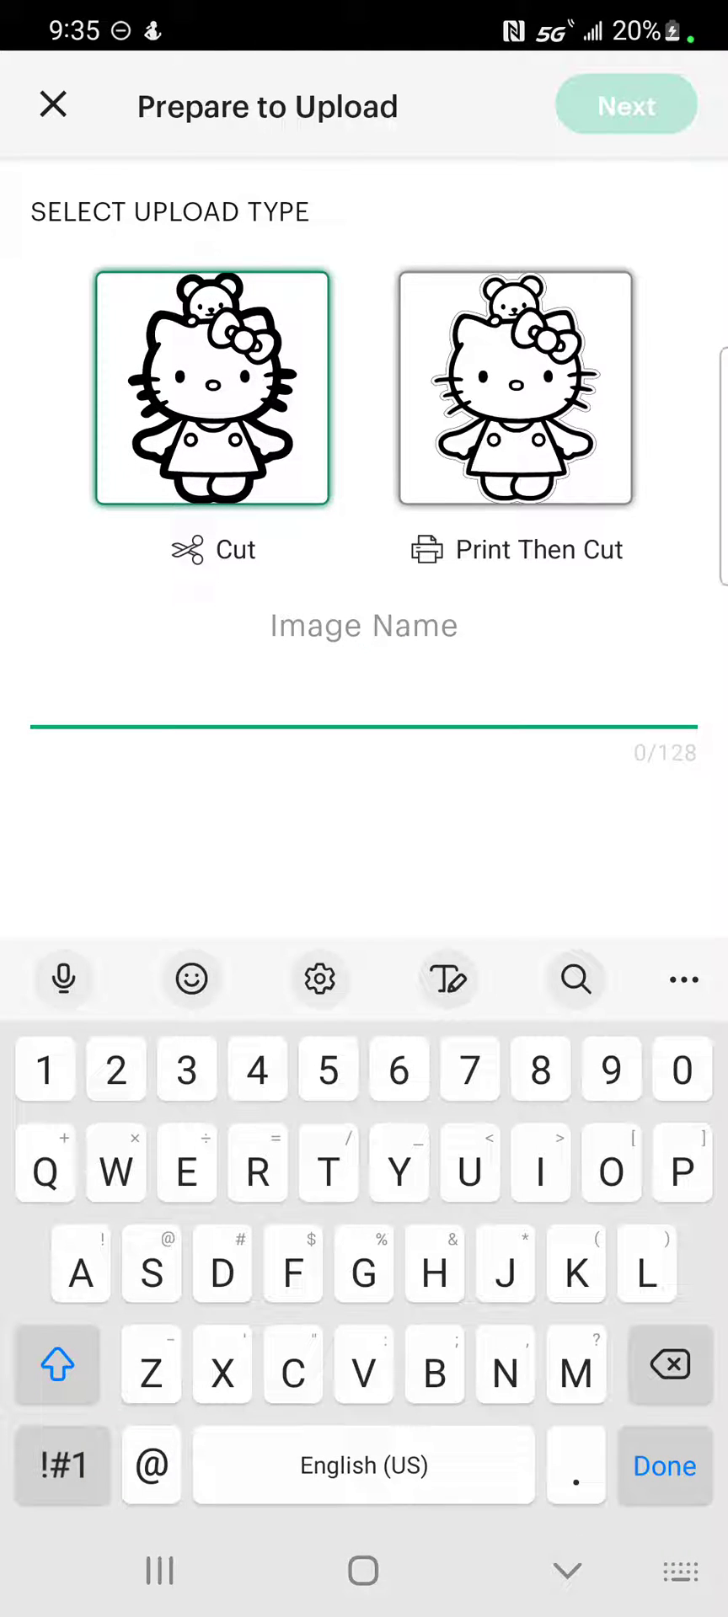
{"action": "type", "text": "Hello Kitty "}
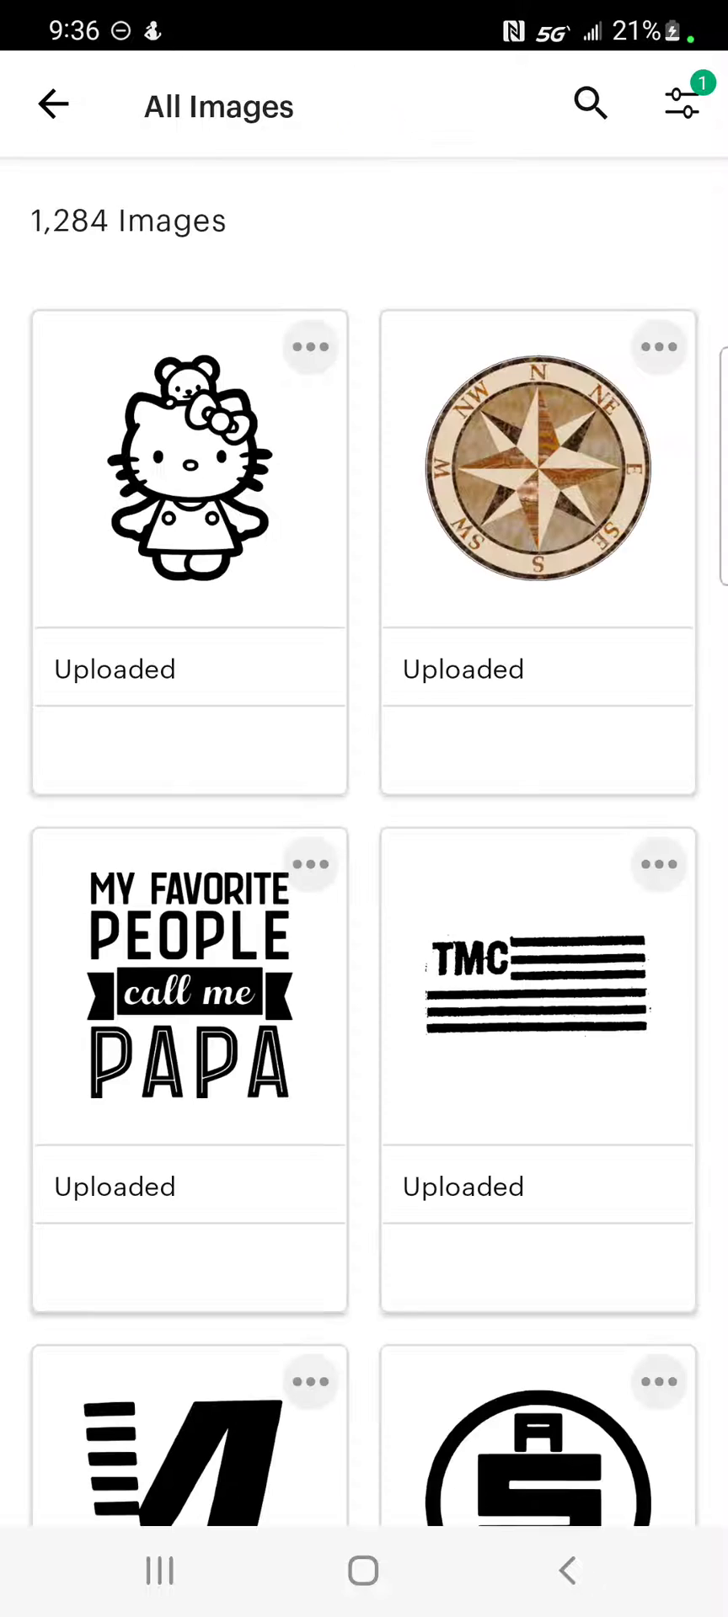
Add the uploaded Hello Kitty outline to the canvas and centre it, about 20 by 28 inches
{"action": "left_click", "coordinate": [153, 558]}
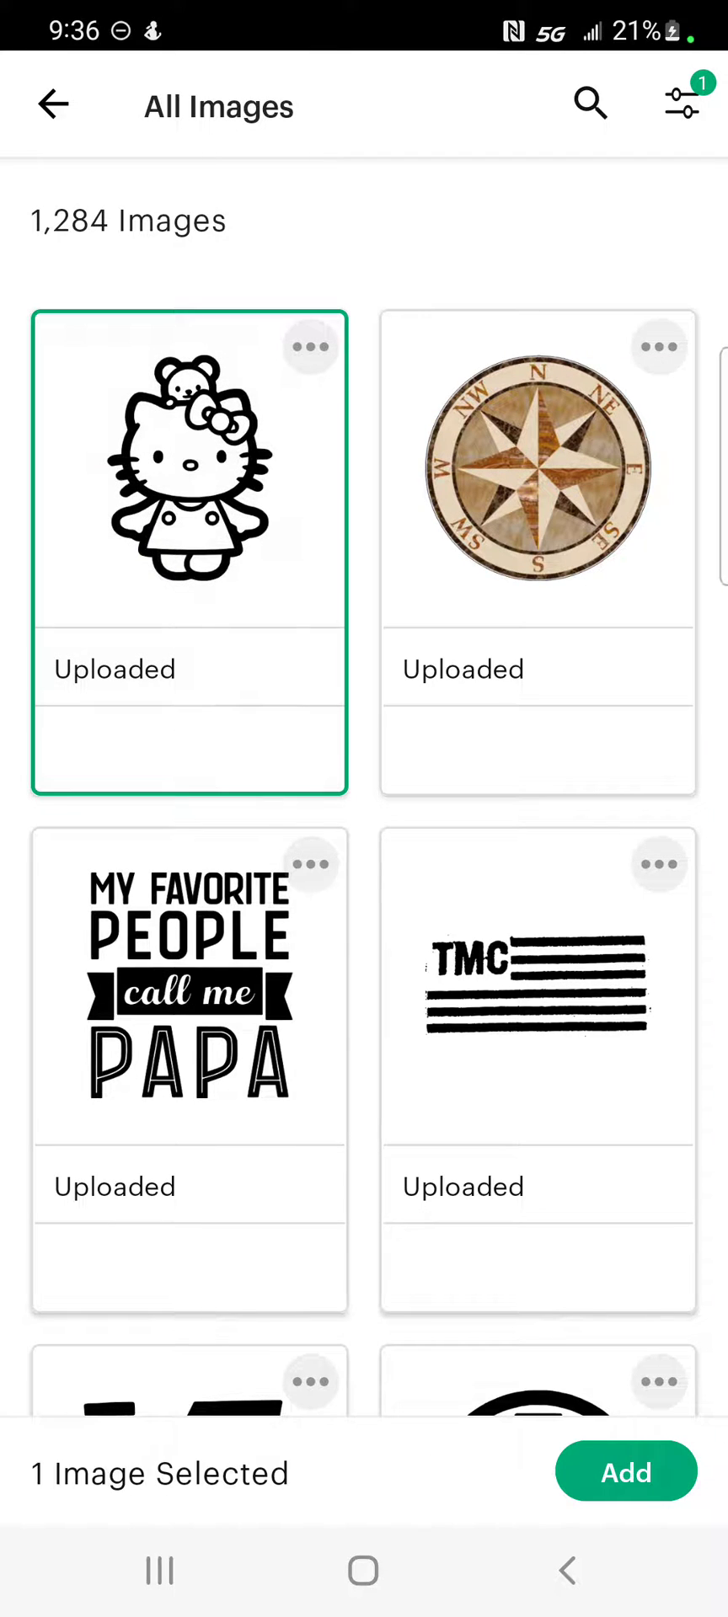
{"action": "left_click", "coordinate": [626, 1471]}
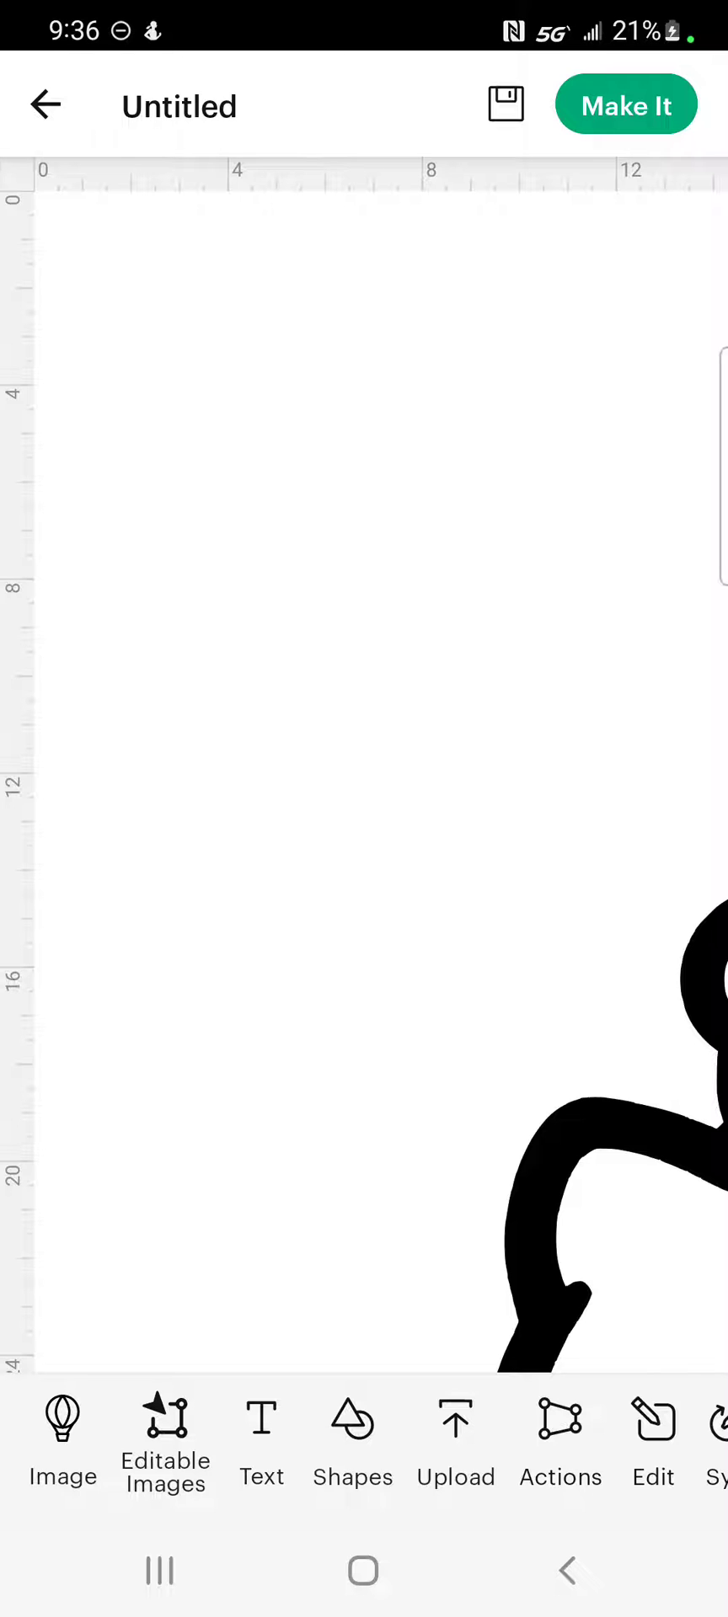
{"action": "left_click_drag", "start_coordinate": [486, 1104], "coordinate": [194, 636]}
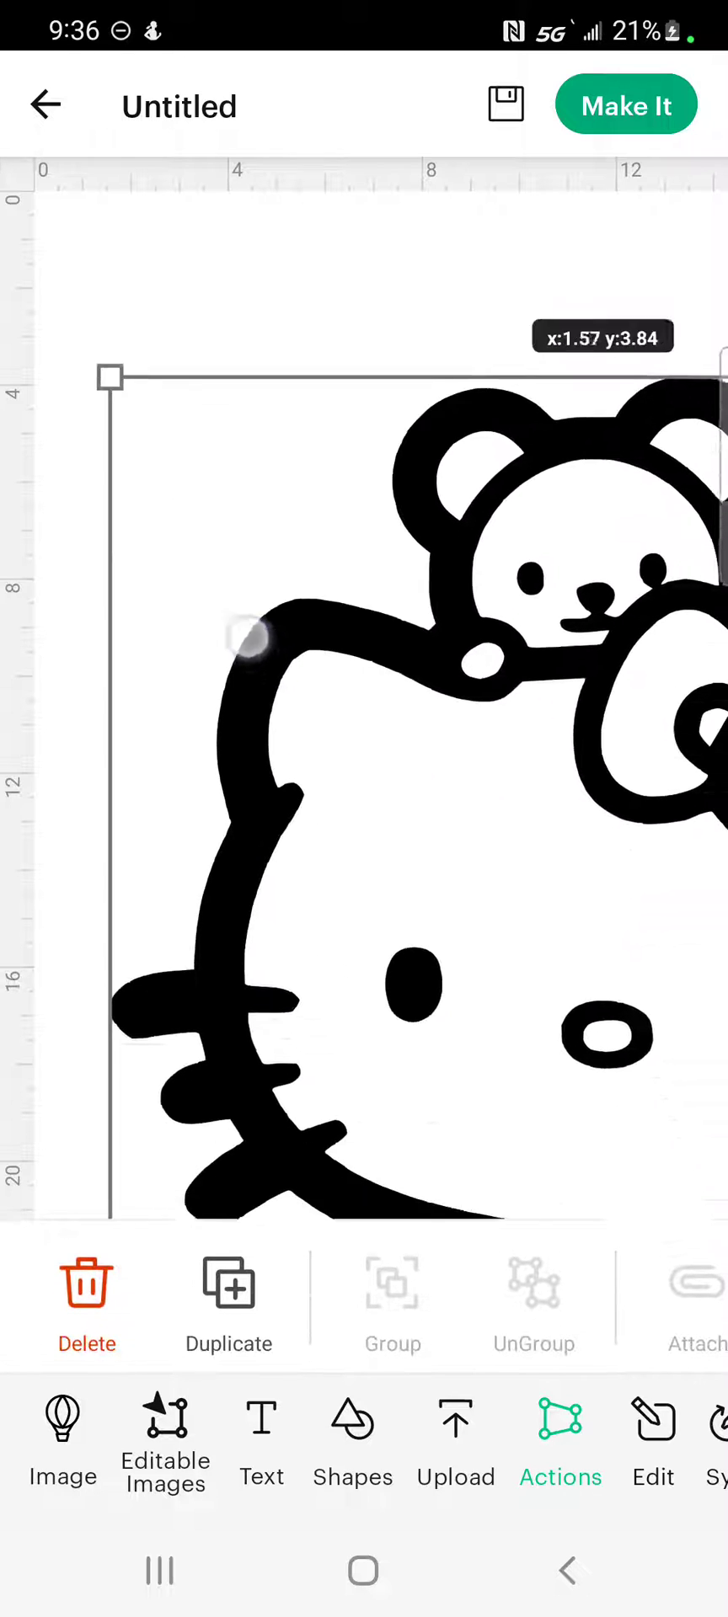
{"action": "scroll", "coordinate": [370, 819], "scroll_direction": "down", "scroll_amount": 5}
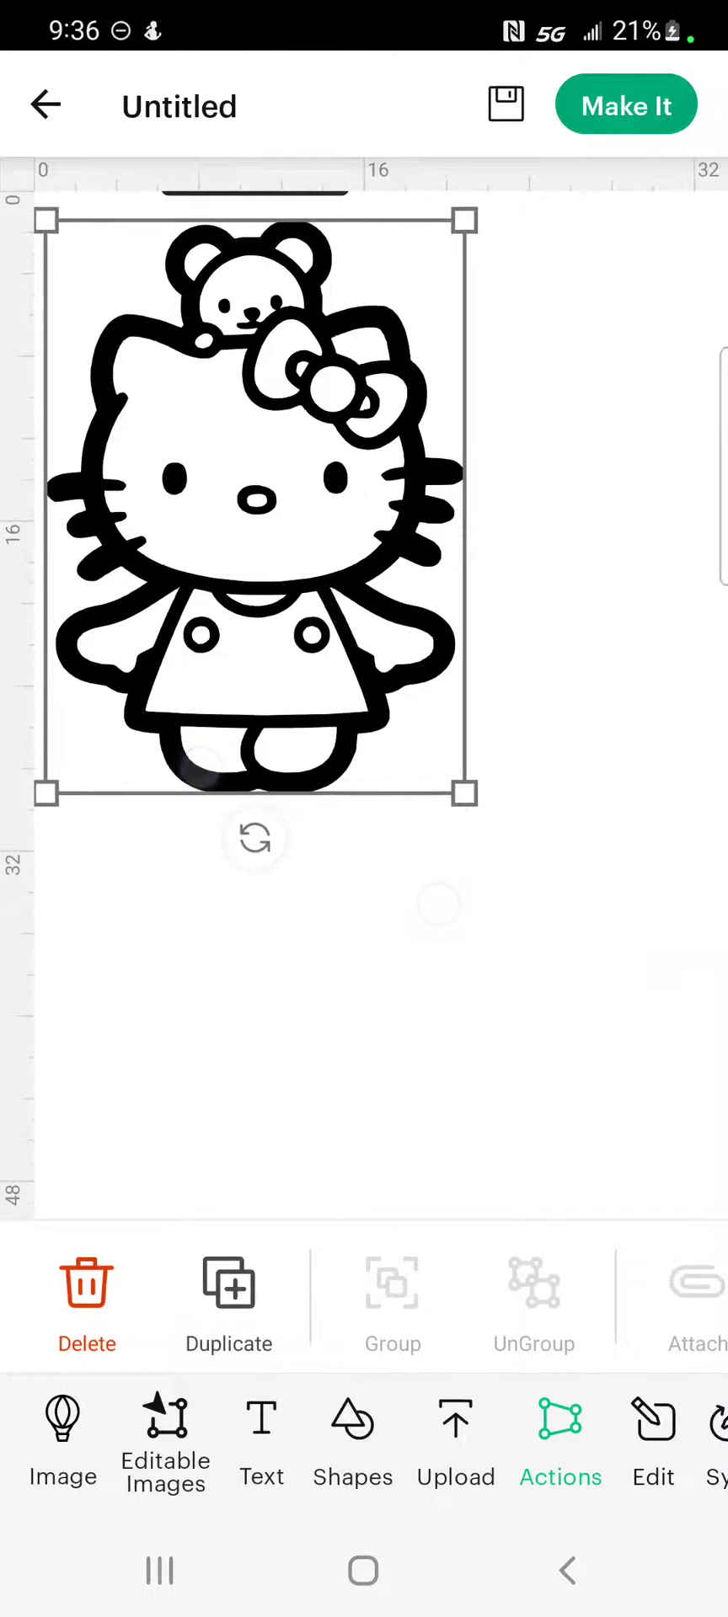
{"action": "mouse_move", "coordinate": [219, 459]}
{"action": "left_mouse_down"}
{"action": "mouse_move", "coordinate": [256, 585]}
{"action": "mouse_move", "coordinate": [314, 629]}
{"action": "left_mouse_up"}
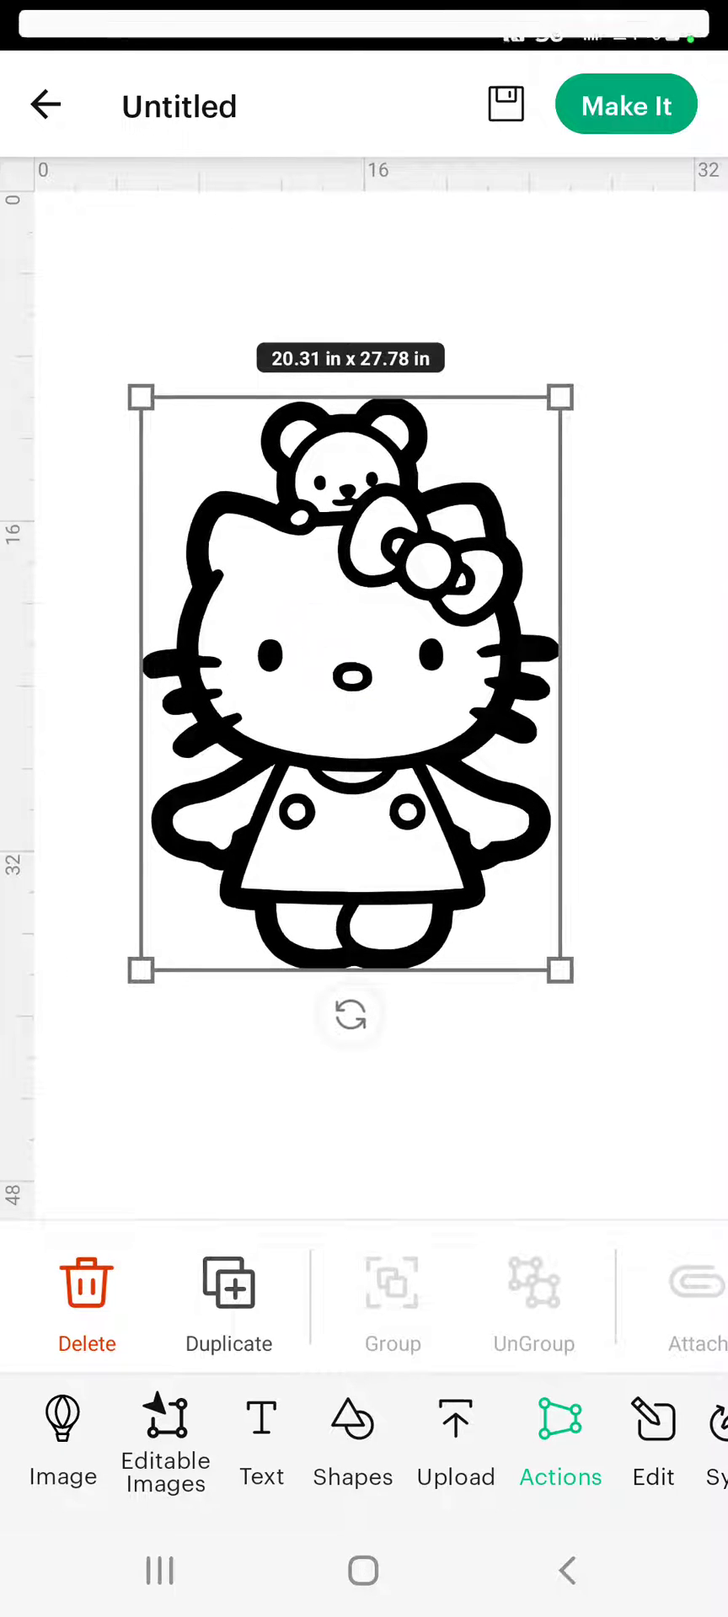
{"action": "left_click_drag", "start_coordinate": [223, 596], "coordinate": [218, 695]}
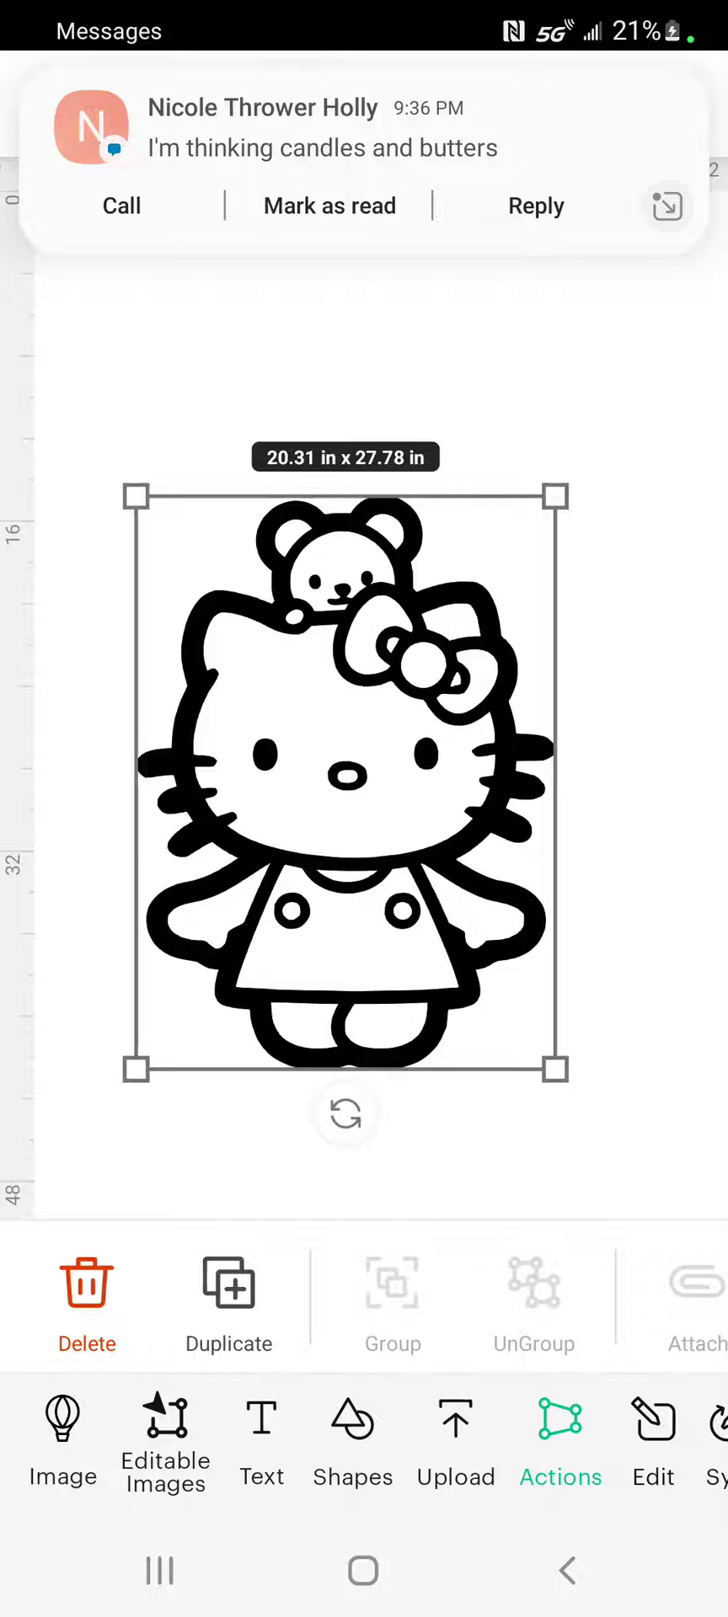
{"action": "left_click", "coordinate": [362, 1171]}
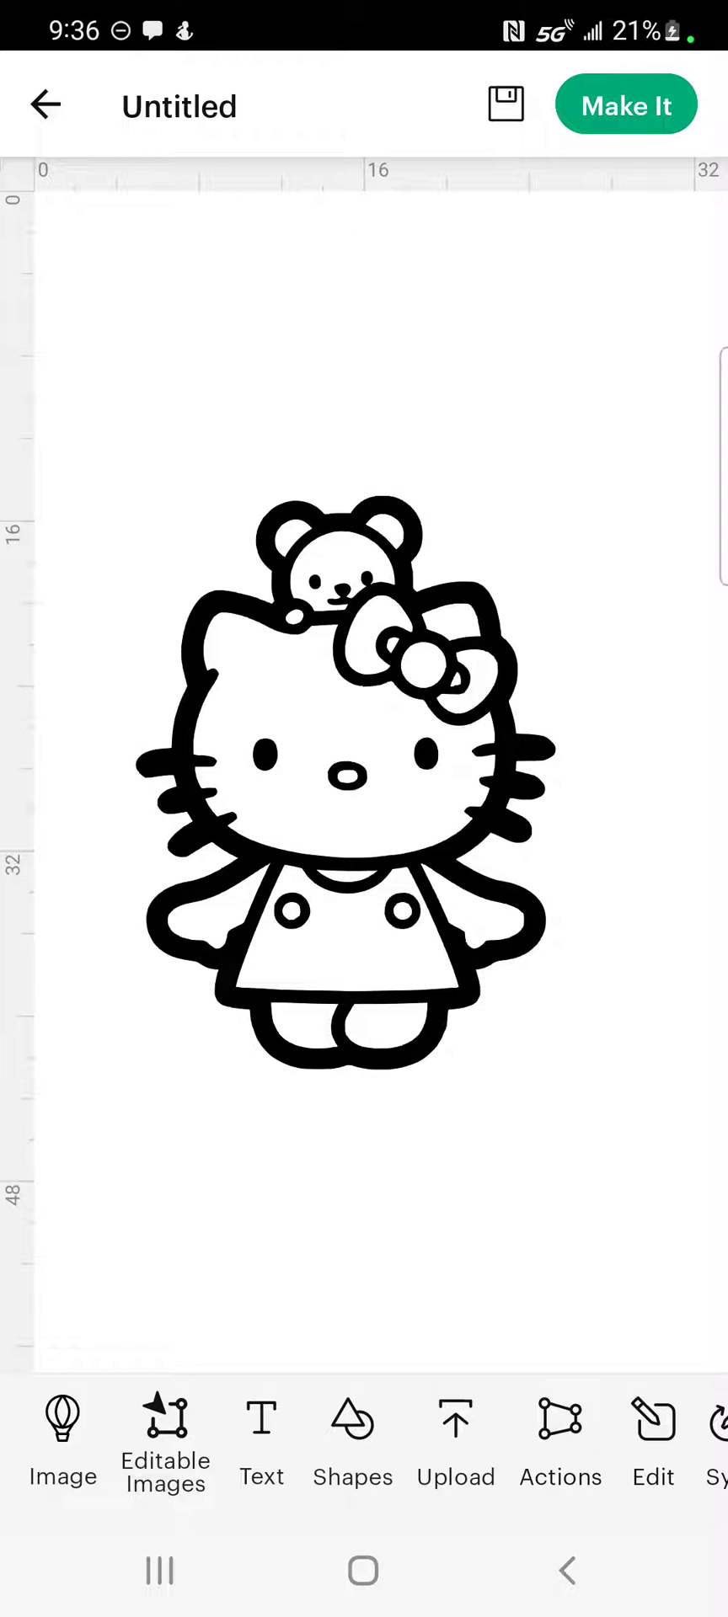
Move the Hello Kitty image up and left, then duplicate it
{"action": "left_click_drag", "start_coordinate": [345, 783], "coordinate": [281, 544]}
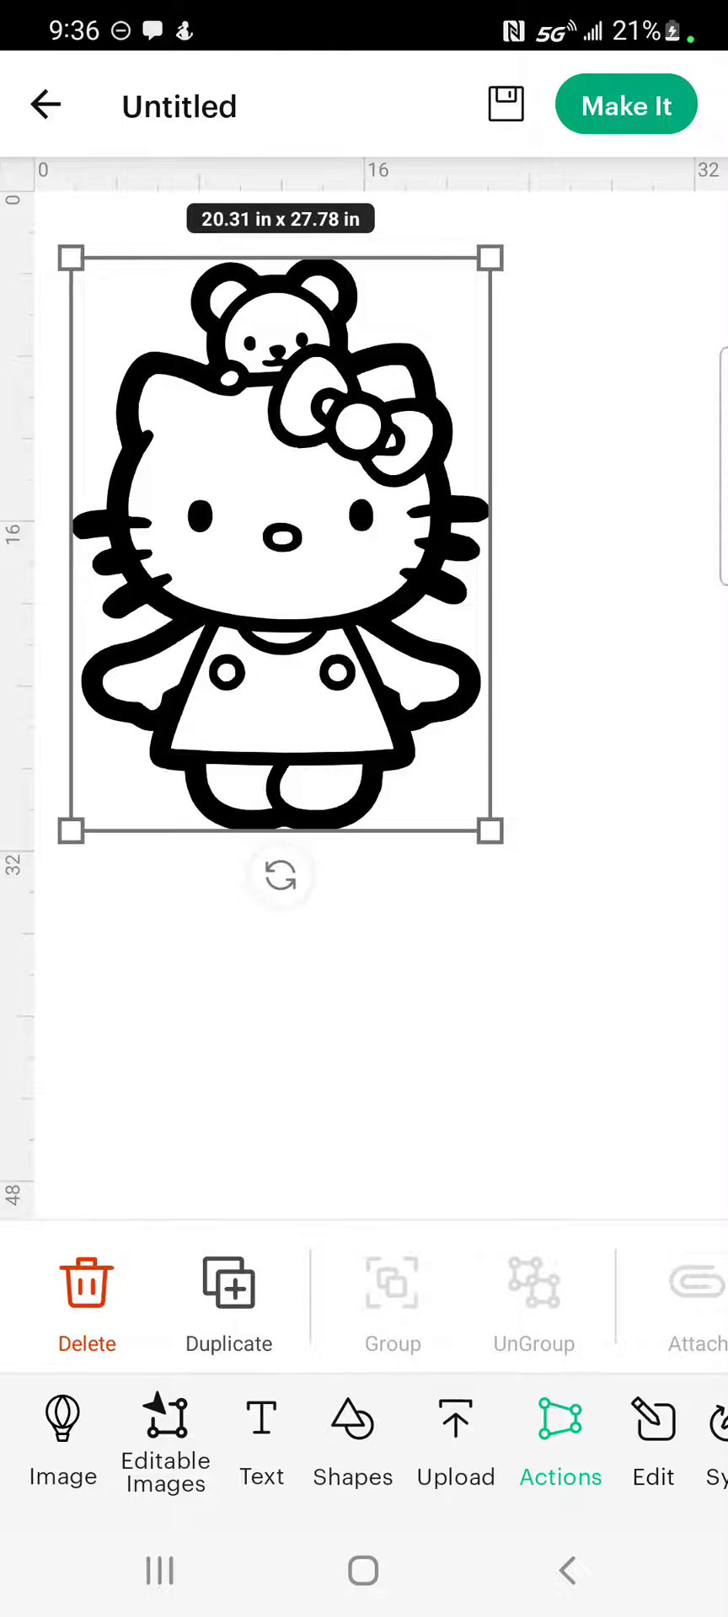
{"action": "left_click", "coordinate": [228, 1288]}
Duplicate the Hello Kitty several more times and stack the copies together
{"action": "left_click", "coordinate": [228, 1288]}
{"action": "left_click_drag", "start_coordinate": [253, 539], "coordinate": [473, 787]}
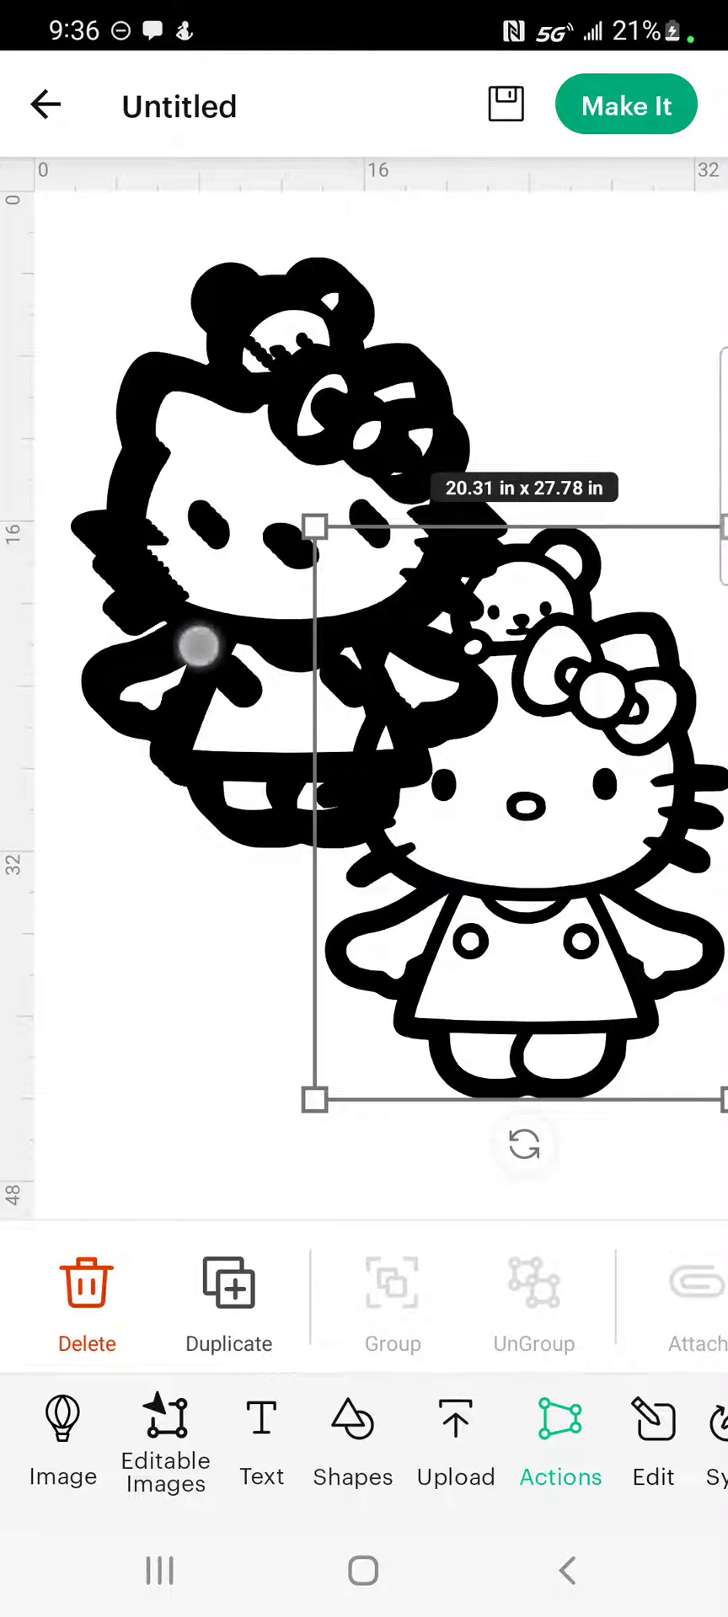
{"action": "left_click_drag", "start_coordinate": [198, 646], "coordinate": [467, 894]}
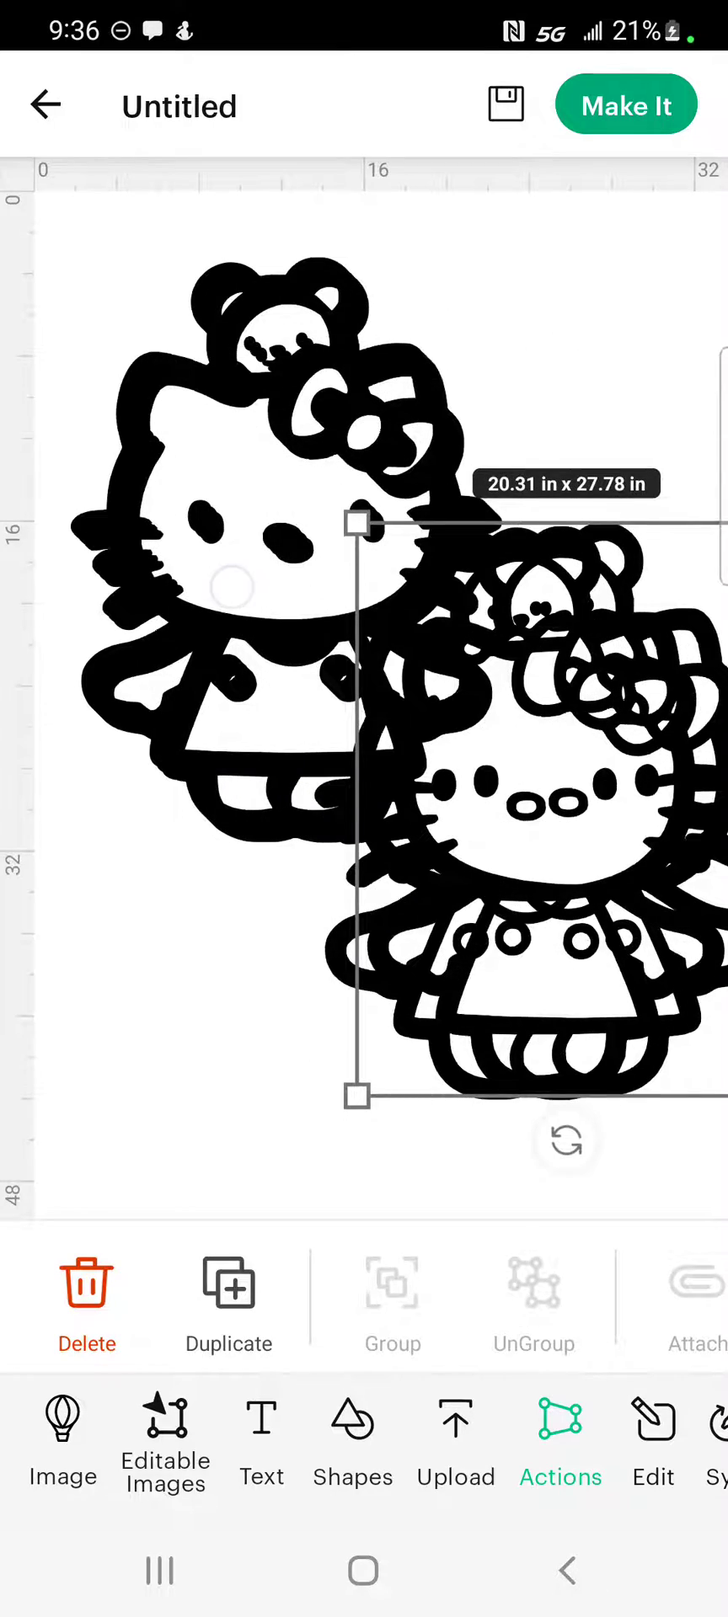
{"action": "left_click", "coordinate": [231, 585]}
{"action": "left_click_drag", "start_coordinate": [231, 586], "coordinate": [569, 838]}
{"action": "left_click", "coordinate": [228, 581]}
{"action": "left_click_drag", "start_coordinate": [219, 556], "coordinate": [522, 804]}
{"action": "left_click_drag", "start_coordinate": [192, 558], "coordinate": [141, 484]}
{"action": "left_click", "coordinate": [118, 931]}
Move the pile of copies to the top-left and set one clean copy below it
{"action": "scroll", "coordinate": [385, 1018], "scroll_direction": "down", "scroll_amount": 2}
{"action": "scroll", "coordinate": [386, 1018], "scroll_direction": "down", "scroll_amount": 3}
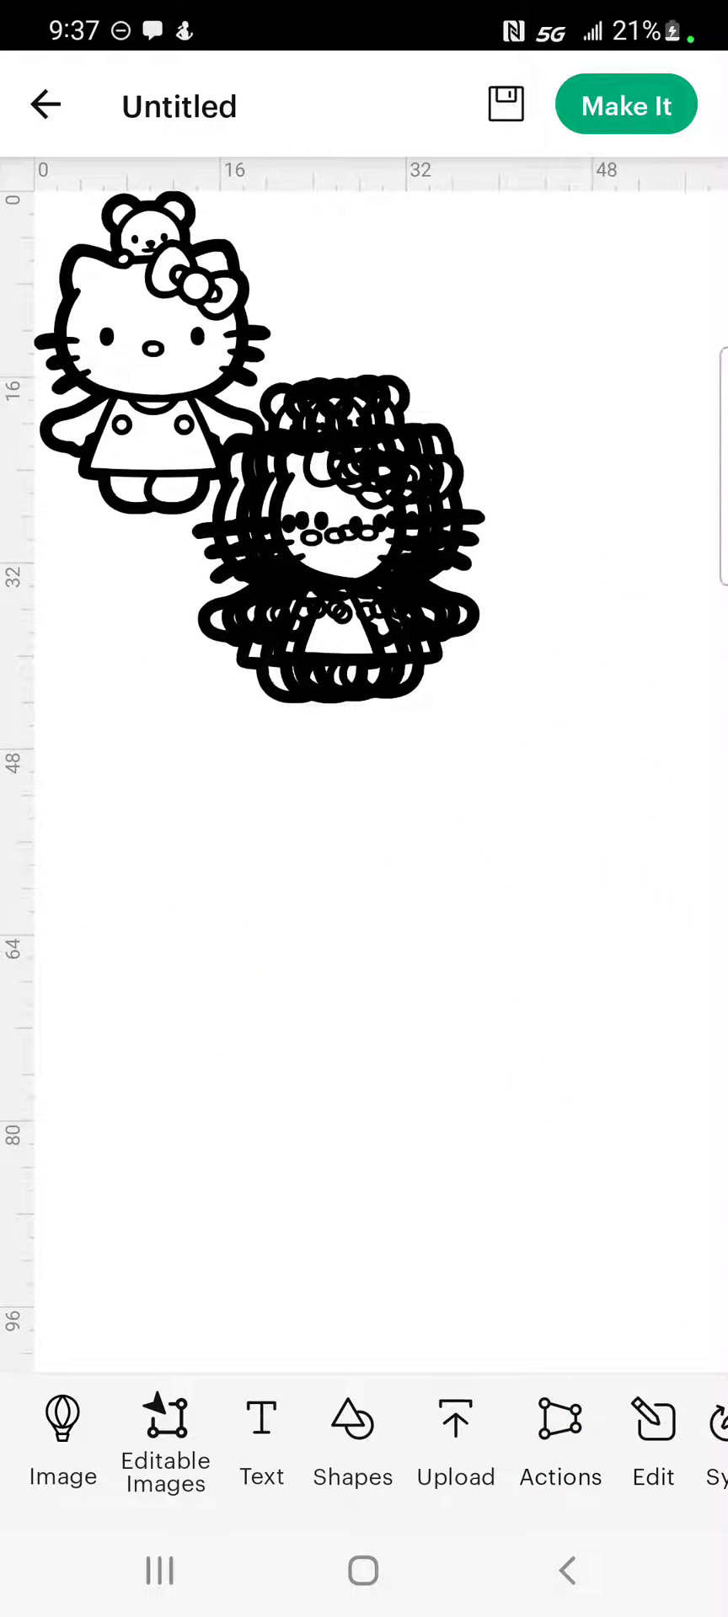
{"action": "mouse_move", "coordinate": [153, 349]}
{"action": "left_mouse_down"}
{"action": "mouse_move", "coordinate": [231, 876]}
{"action": "mouse_move", "coordinate": [385, 1006]}
{"action": "left_mouse_up"}
{"action": "left_click_drag", "start_coordinate": [175, 325], "coordinate": [543, 738]}
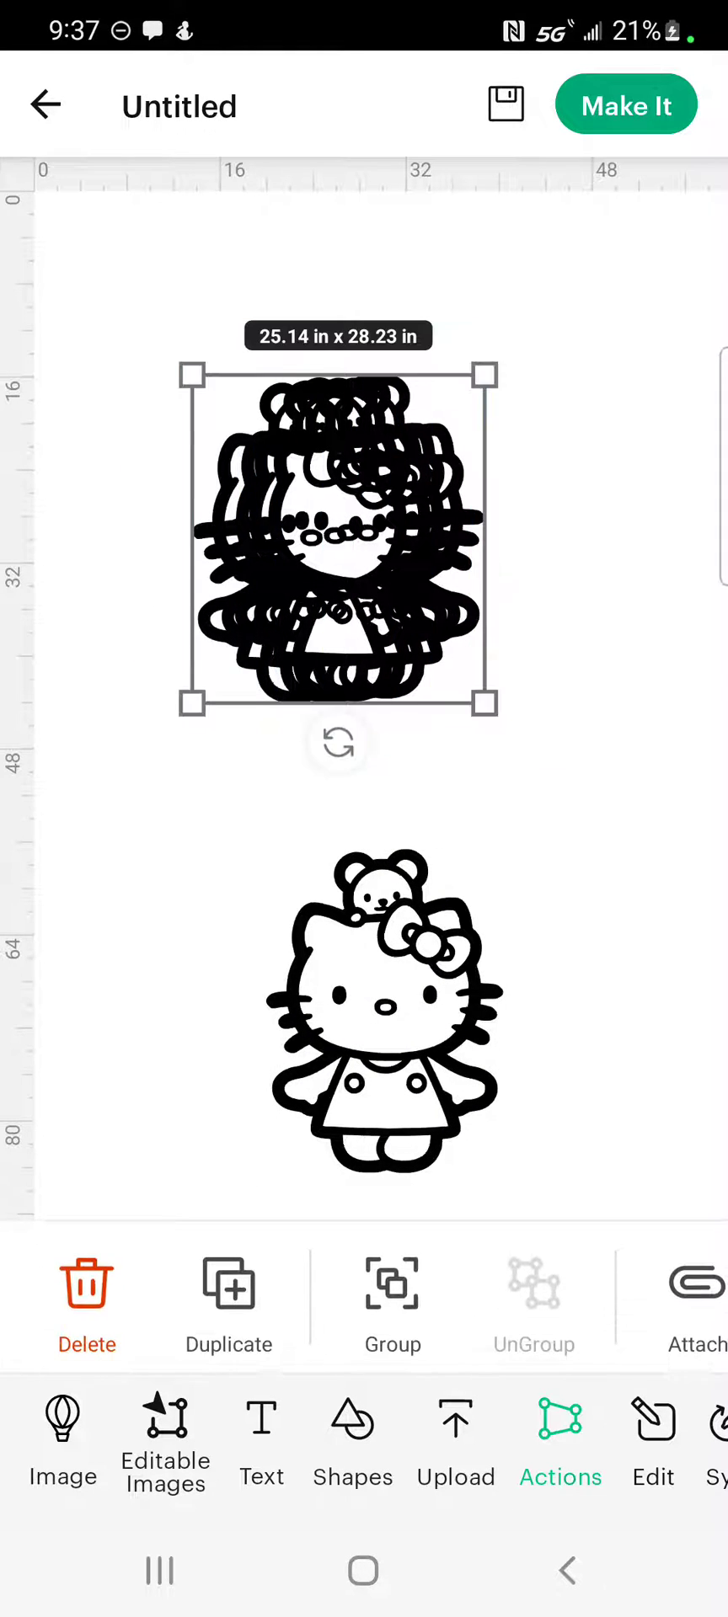
{"action": "left_click_drag", "start_coordinate": [338, 539], "coordinate": [189, 354]}
{"action": "left_click", "coordinate": [384, 1010]}
{"action": "mouse_move", "coordinate": [384, 1010]}
{"action": "left_mouse_down"}
{"action": "mouse_move", "coordinate": [348, 819]}
{"action": "mouse_move", "coordinate": [324, 791]}
{"action": "left_mouse_up"}
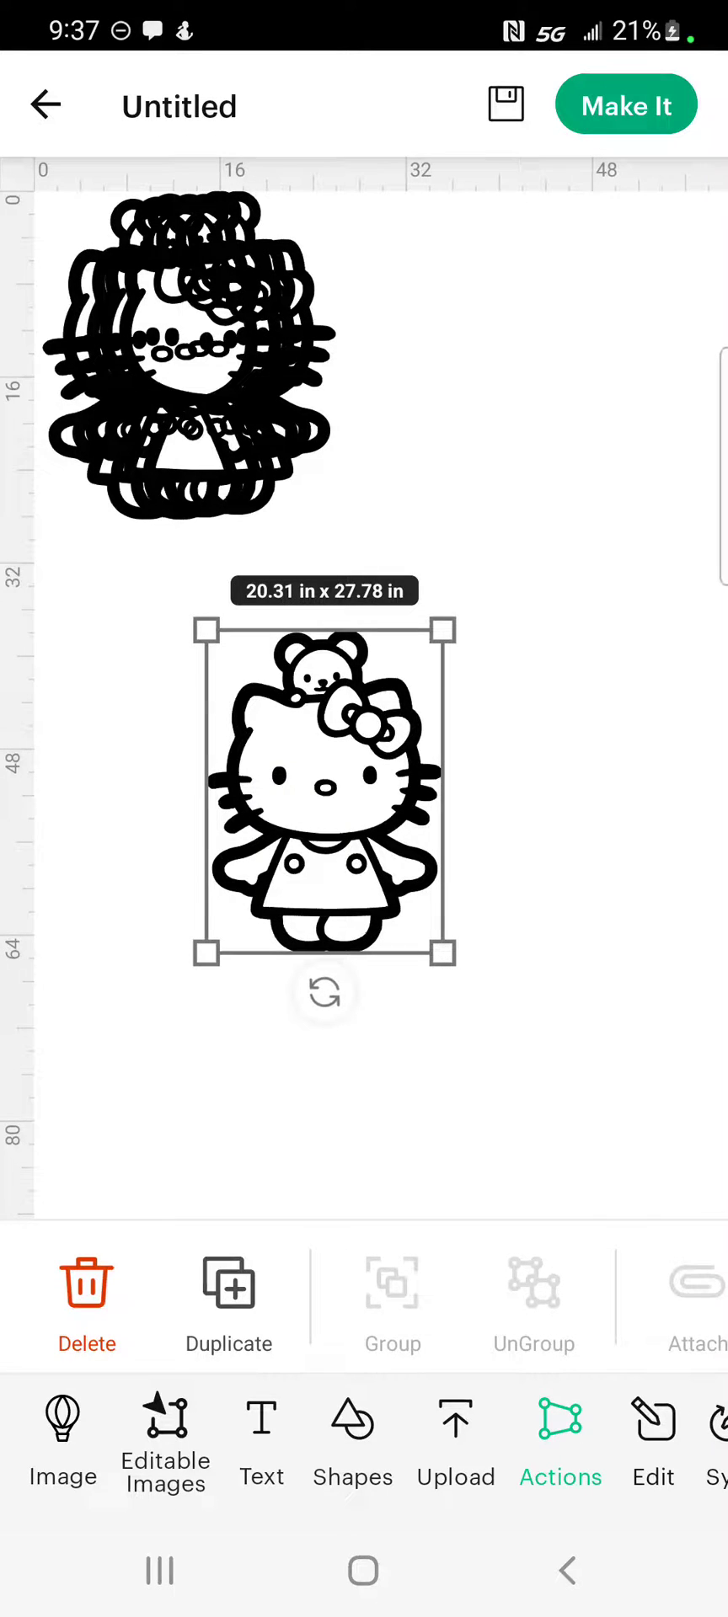
{"action": "left_click_drag", "start_coordinate": [556, 1440], "coordinate": [252, 1440]}
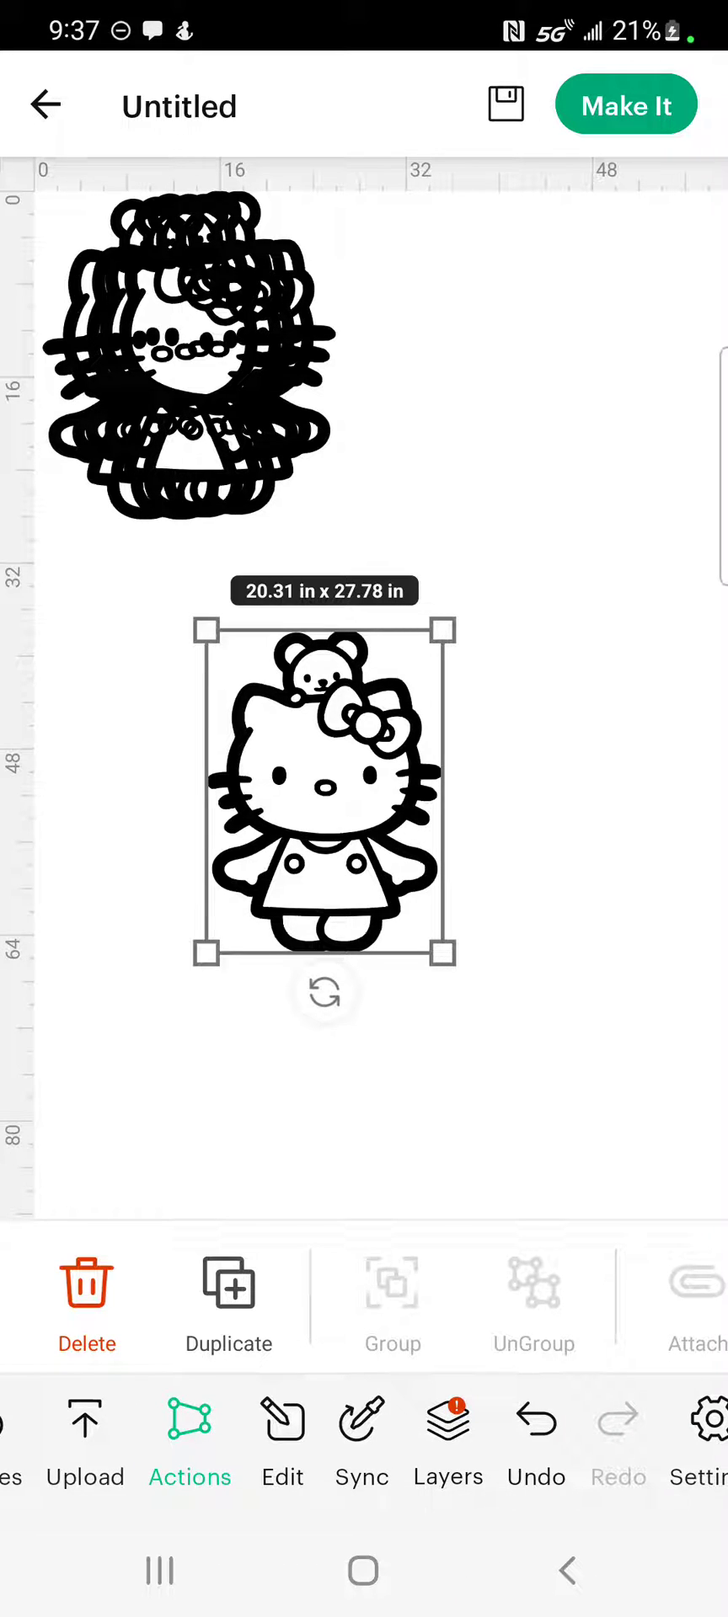
With Hide Contour, hide the separate copy's outer outline and dress contours
{"action": "left_click_drag", "start_coordinate": [589, 1297], "coordinate": [127, 1297]}
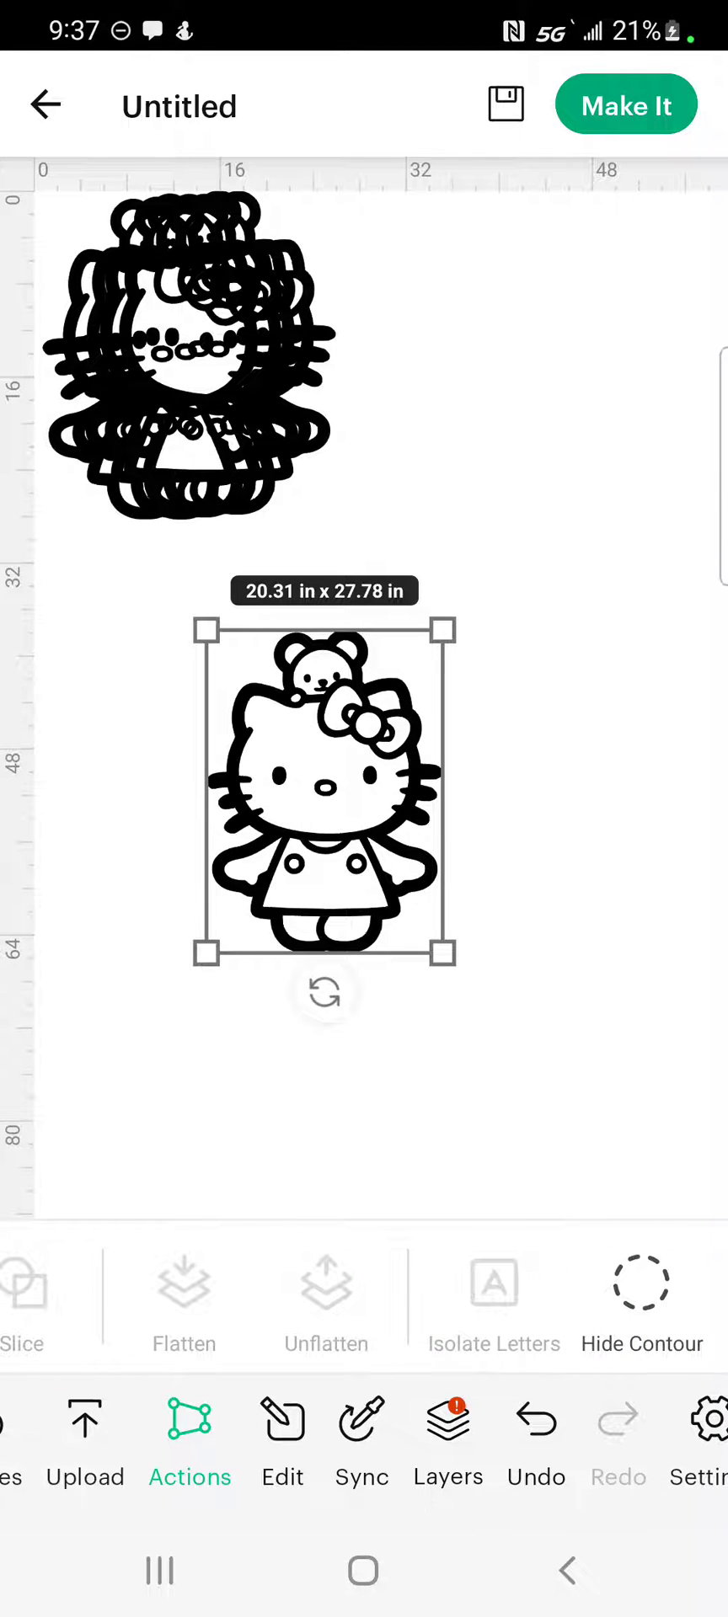
{"action": "left_click", "coordinate": [640, 1297]}
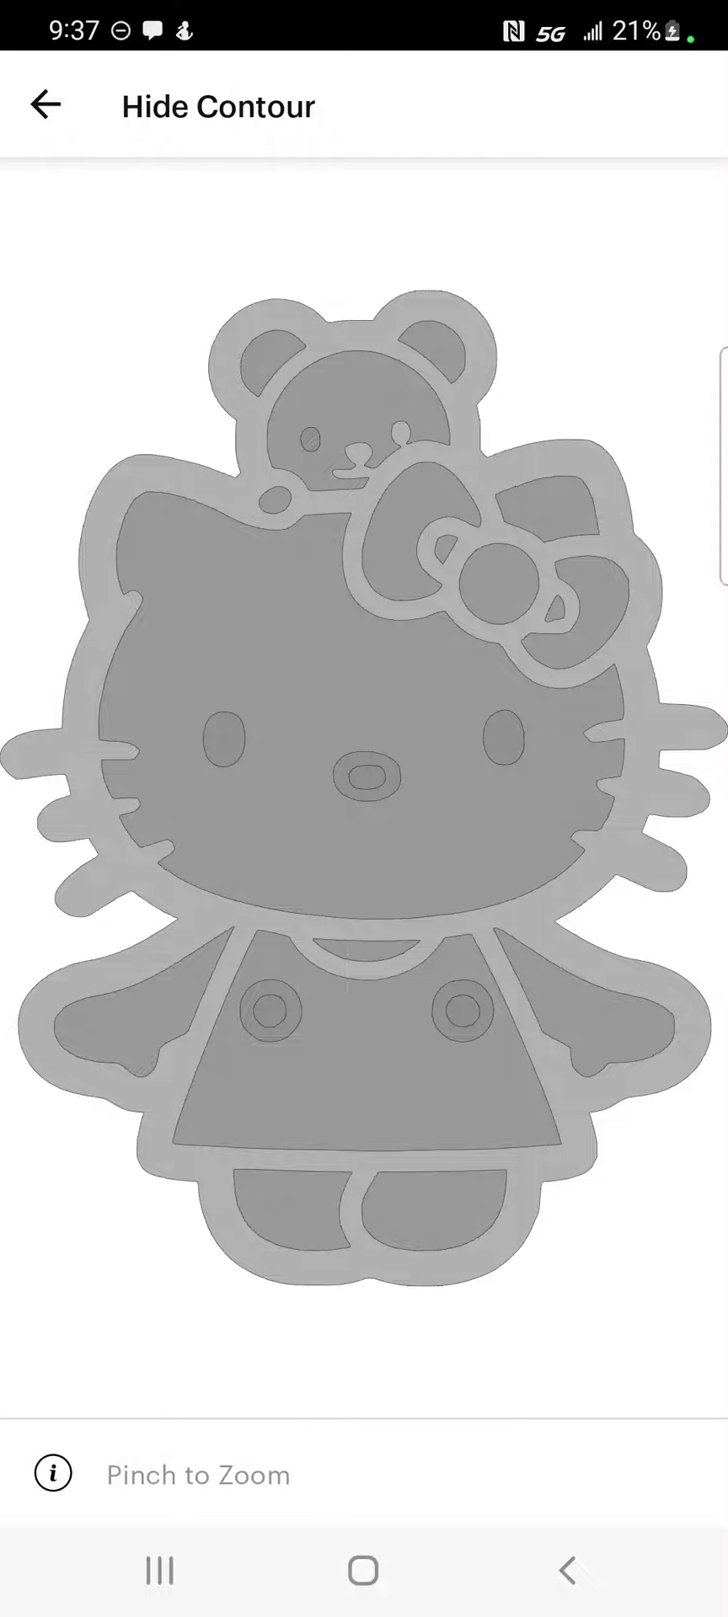
{"action": "left_click", "coordinate": [130, 487]}
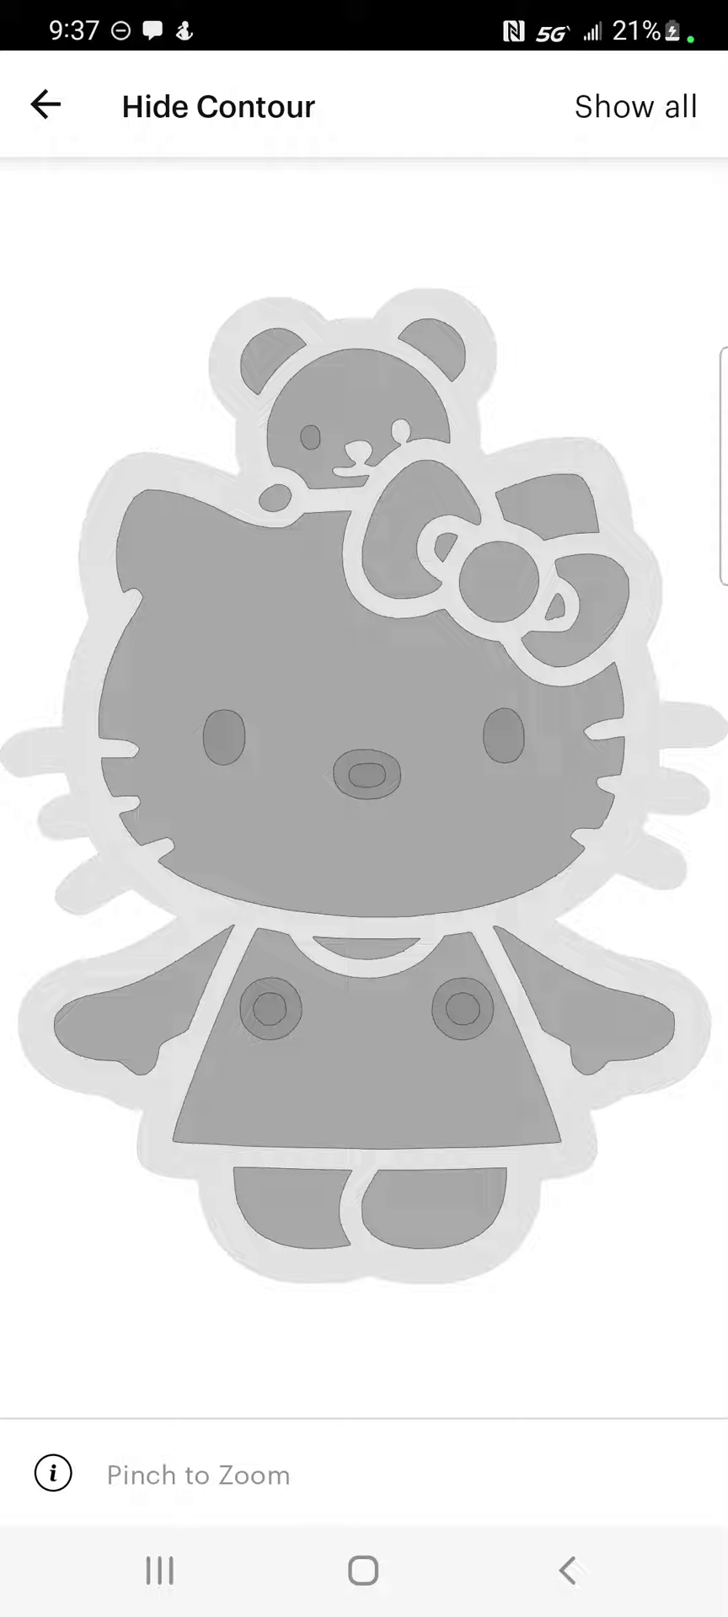
{"action": "left_click", "coordinate": [198, 602]}
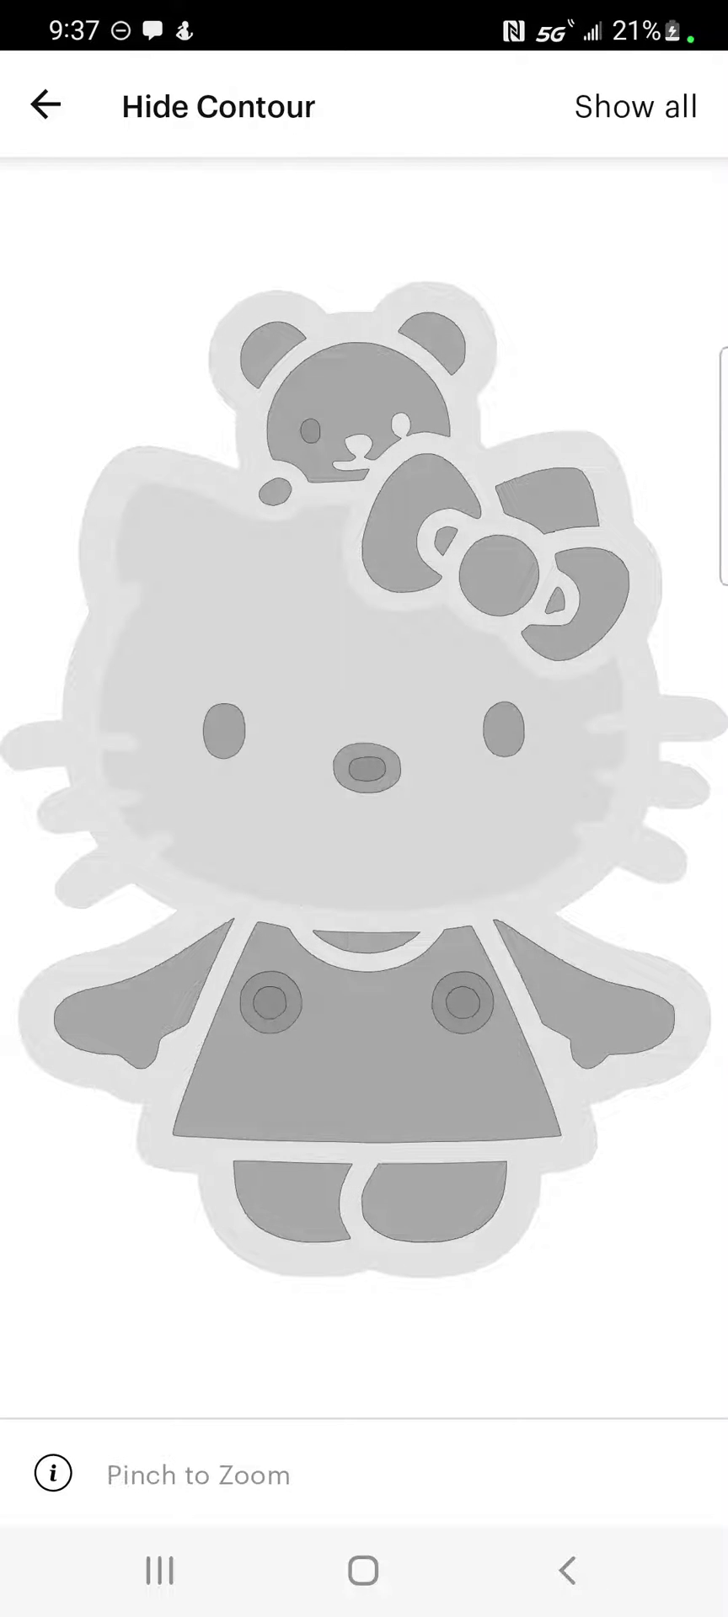
{"action": "left_click", "coordinate": [202, 606]}
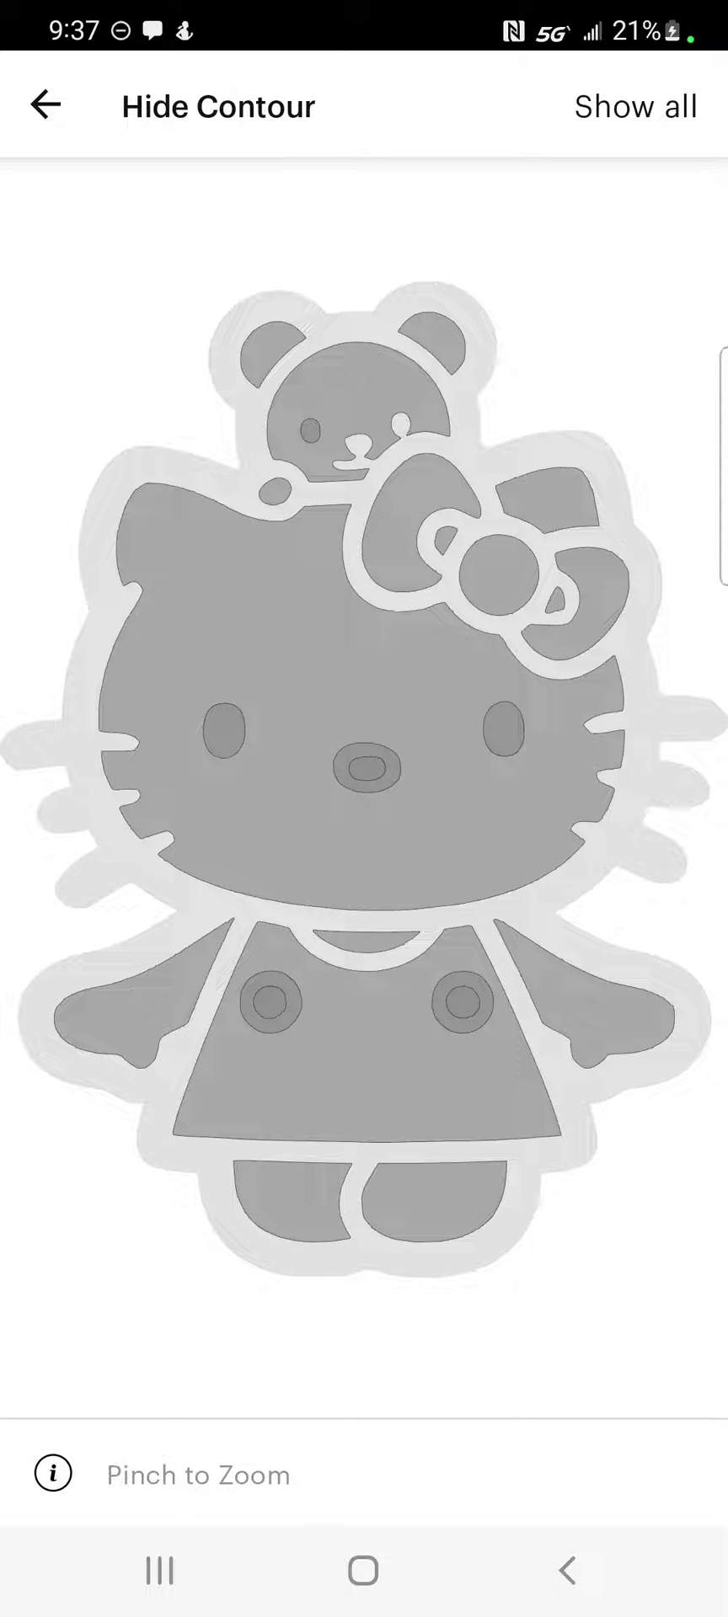
{"action": "left_click", "coordinate": [367, 1061]}
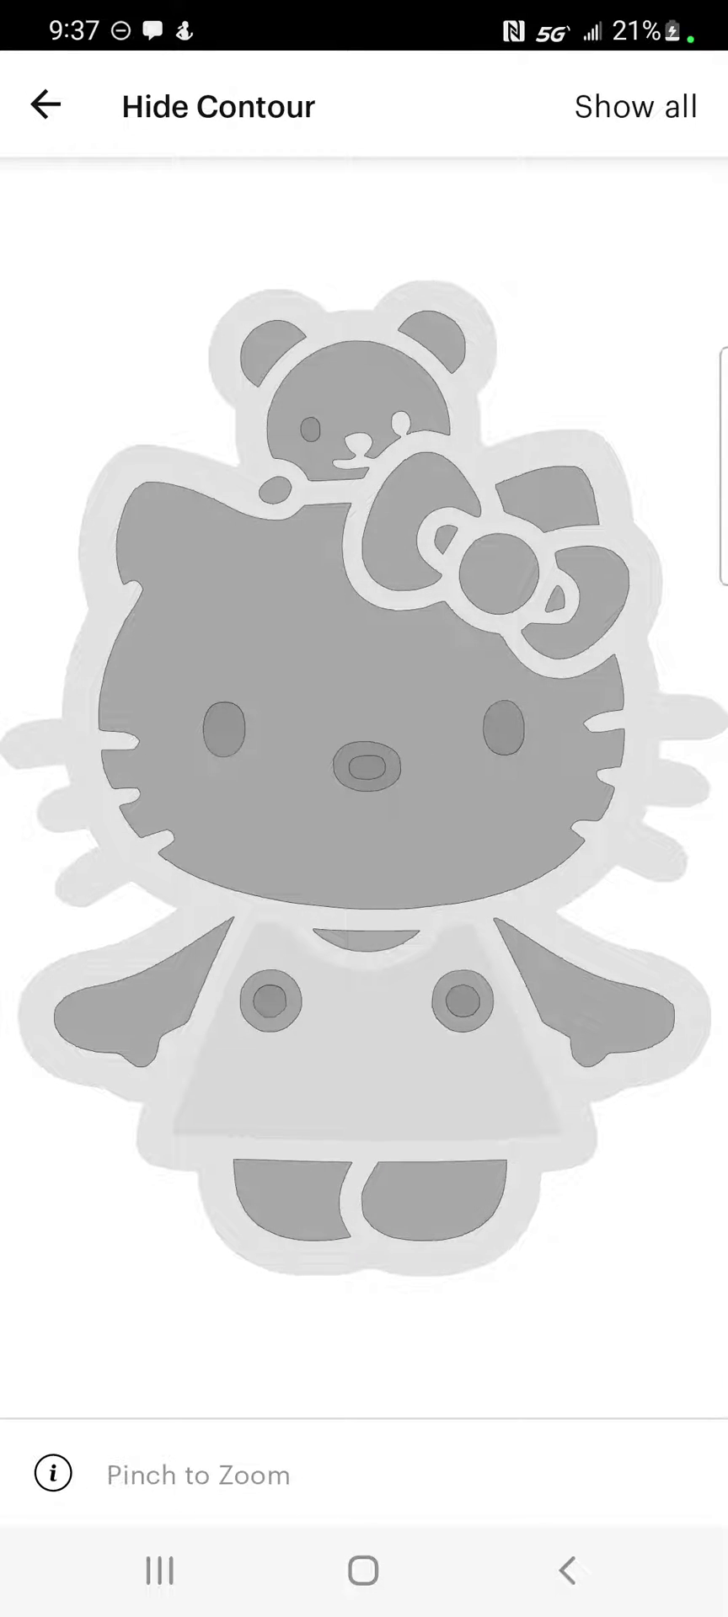
{"action": "left_click", "coordinate": [256, 1021]}
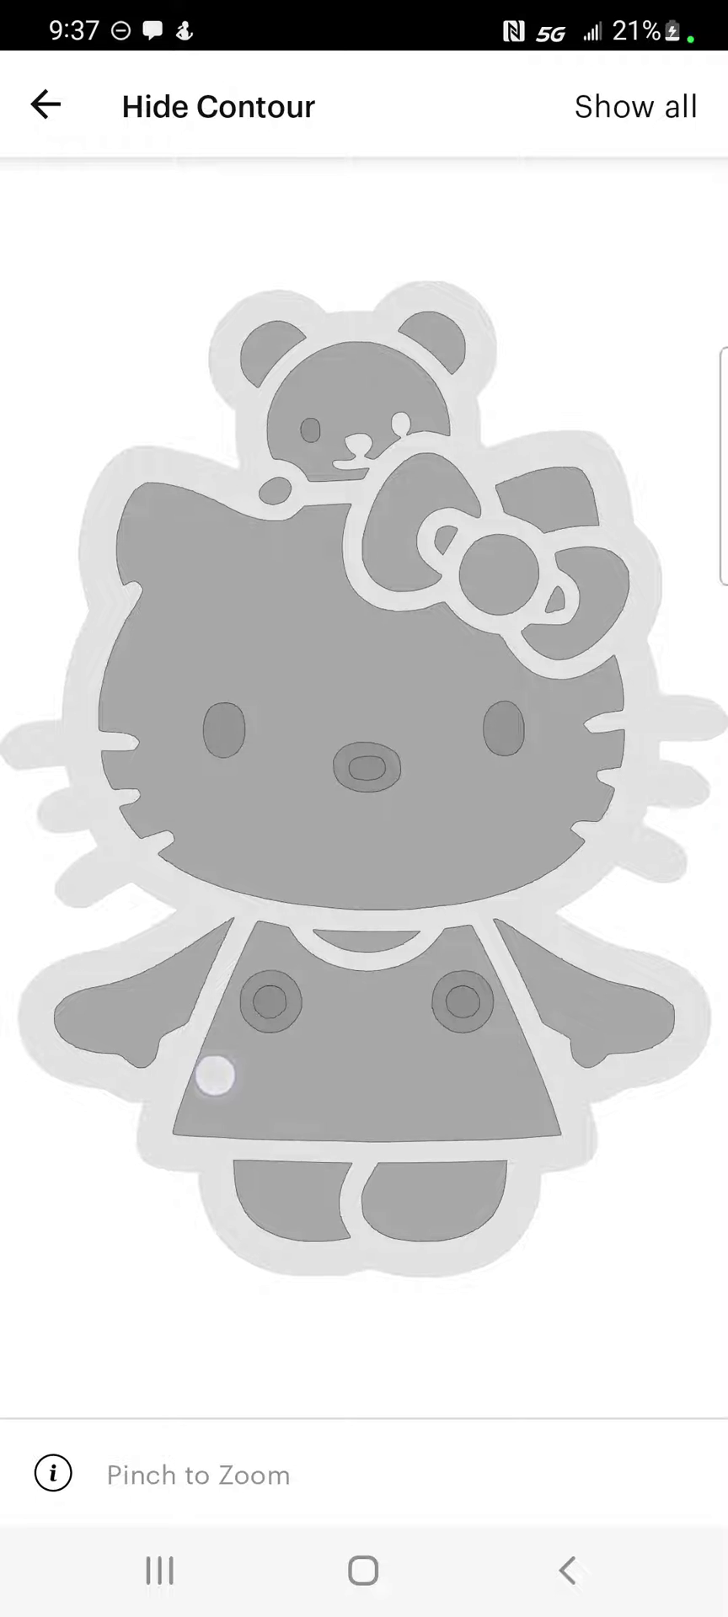
{"action": "left_click", "coordinate": [215, 1075]}
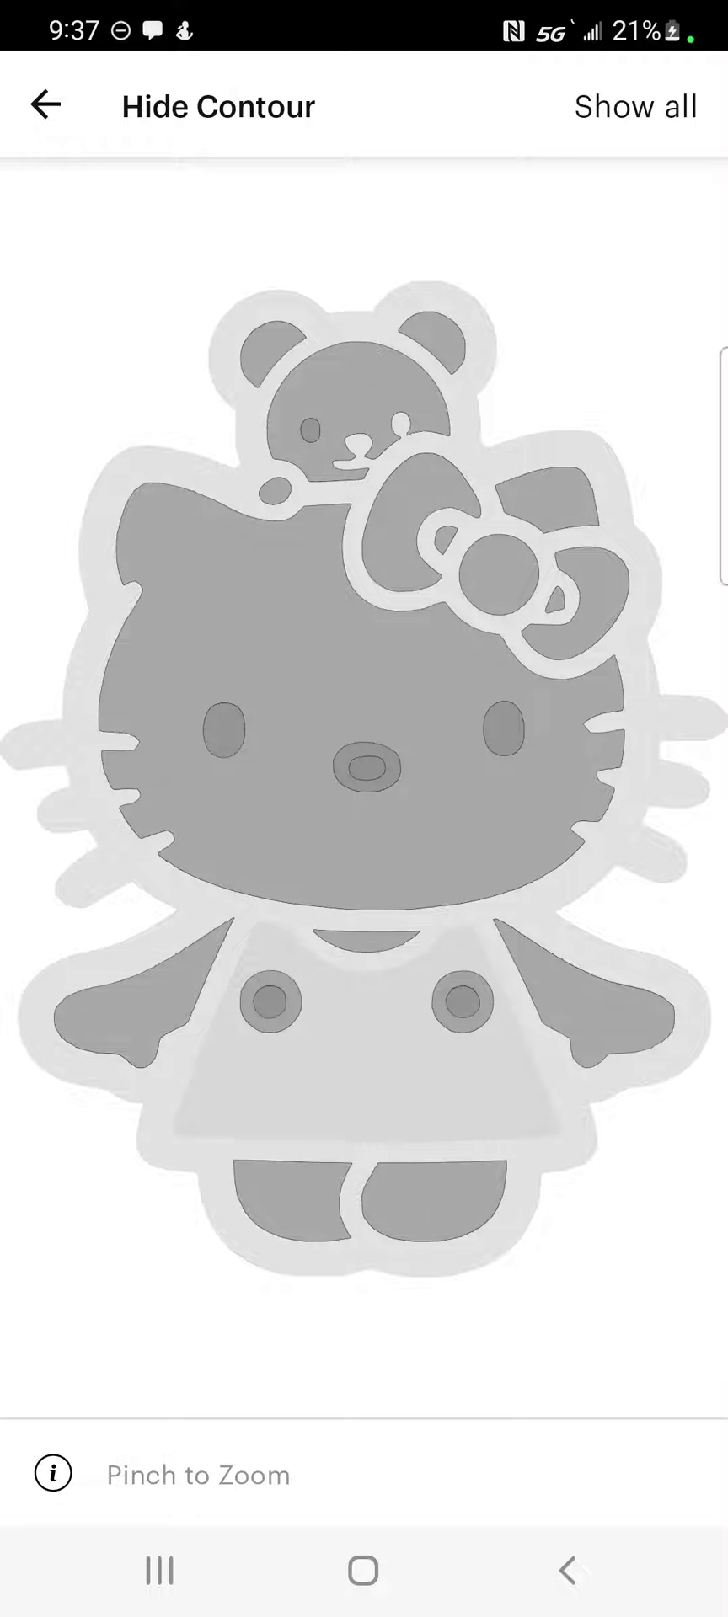
Hide the bow loops, knot and inner pieces and the bear's head, then unhide everything
{"action": "left_click", "coordinate": [392, 518]}
{"action": "left_click", "coordinate": [499, 575]}
{"action": "left_click", "coordinate": [599, 589]}
{"action": "left_click", "coordinate": [444, 546]}
{"action": "left_click", "coordinate": [553, 606]}
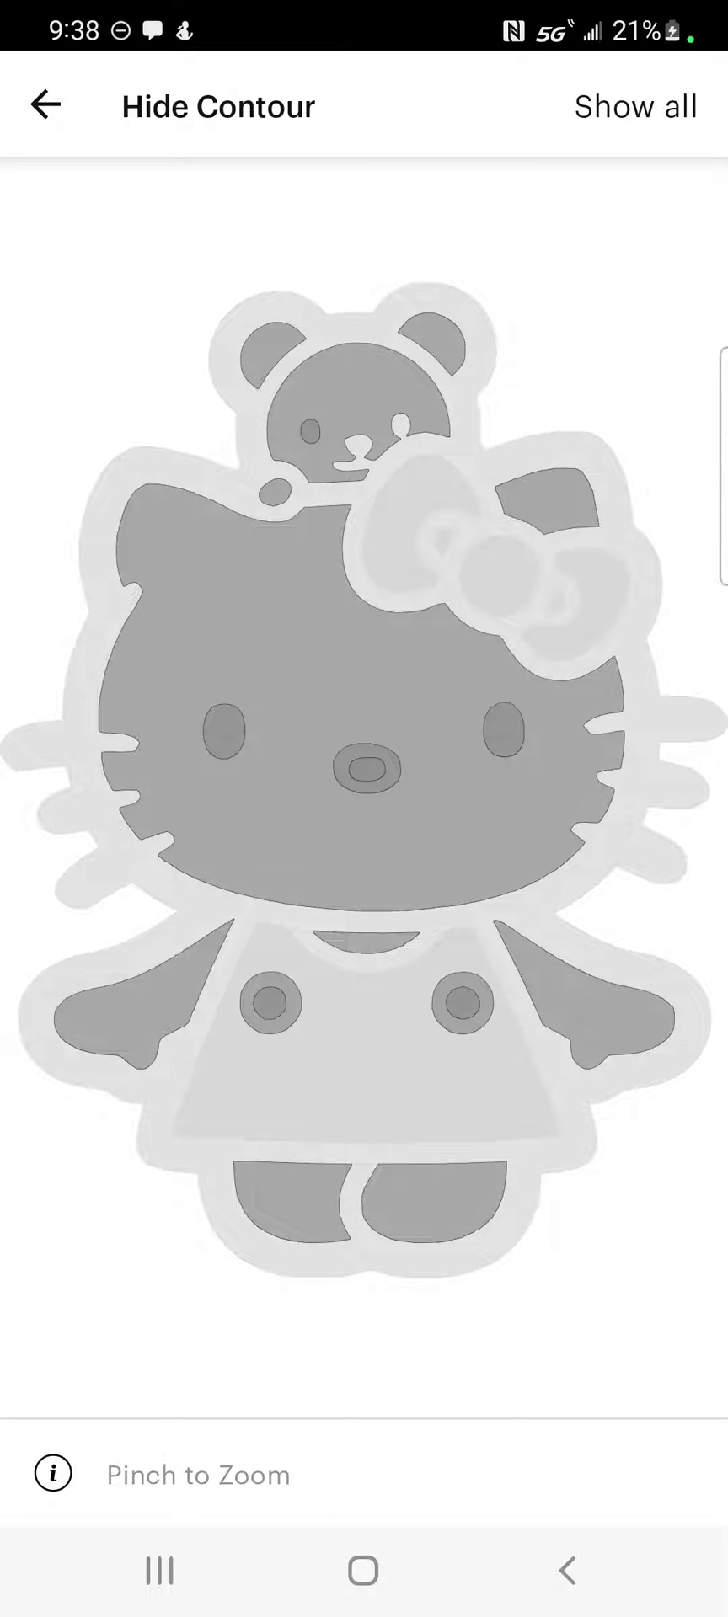
{"action": "left_click", "coordinate": [275, 491]}
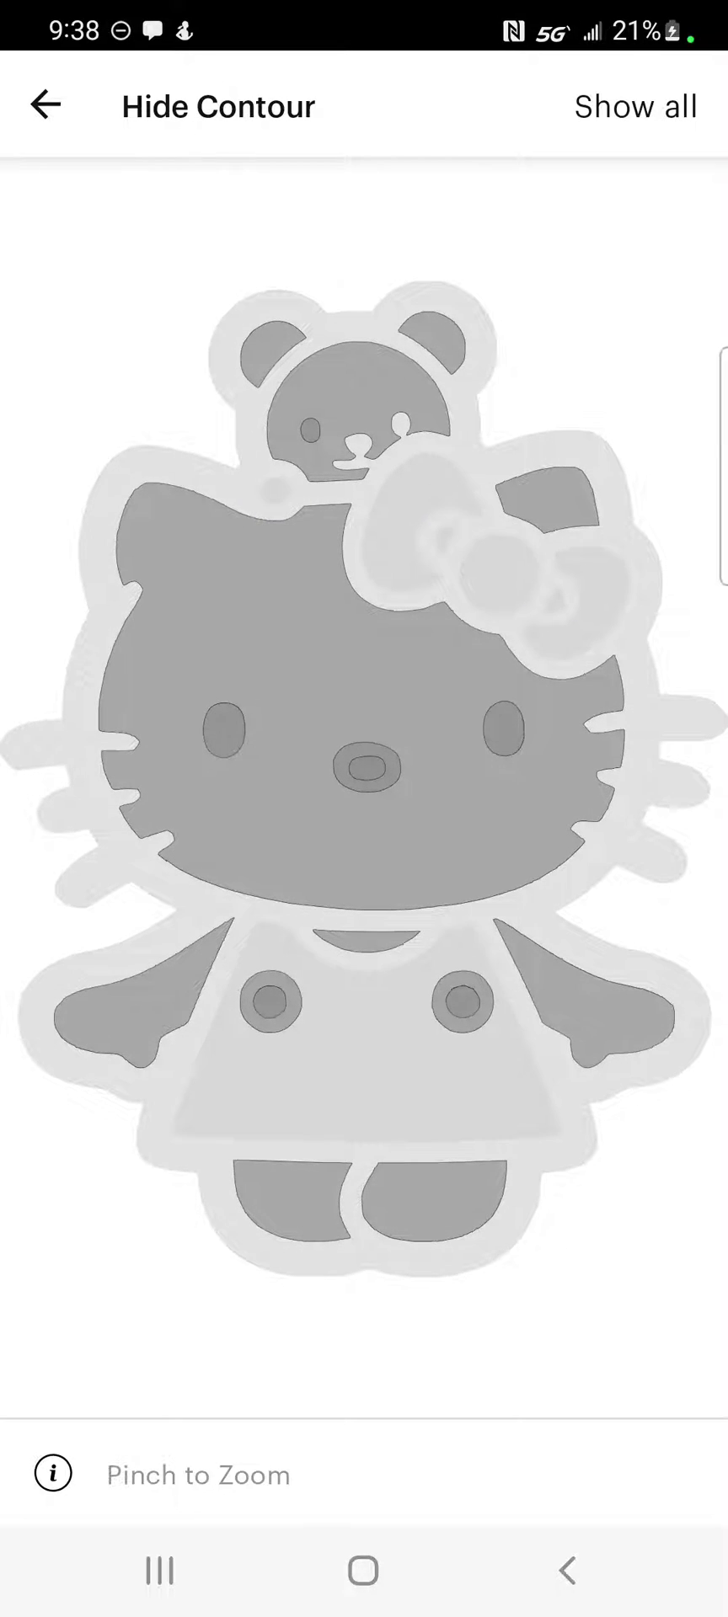
{"action": "left_click", "coordinate": [335, 390]}
{"action": "left_click", "coordinate": [299, 437]}
{"action": "left_click", "coordinate": [293, 427]}
{"action": "left_click", "coordinate": [636, 107]}
Re-hide the outline, bear, bow and dress, plus the bear ear, inner nose and both eyes
{"action": "left_click", "coordinate": [233, 381]}
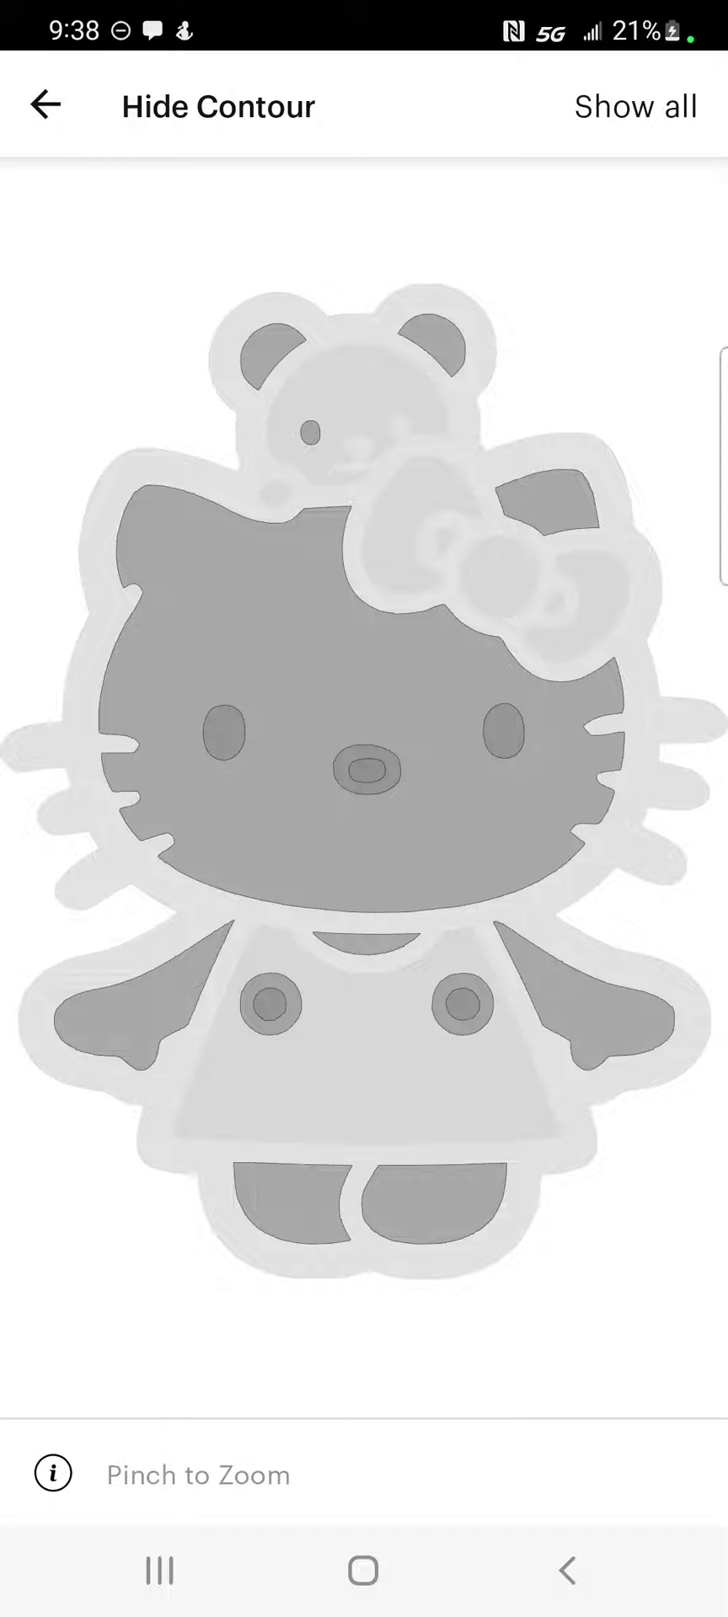
{"action": "left_click", "coordinate": [432, 341]}
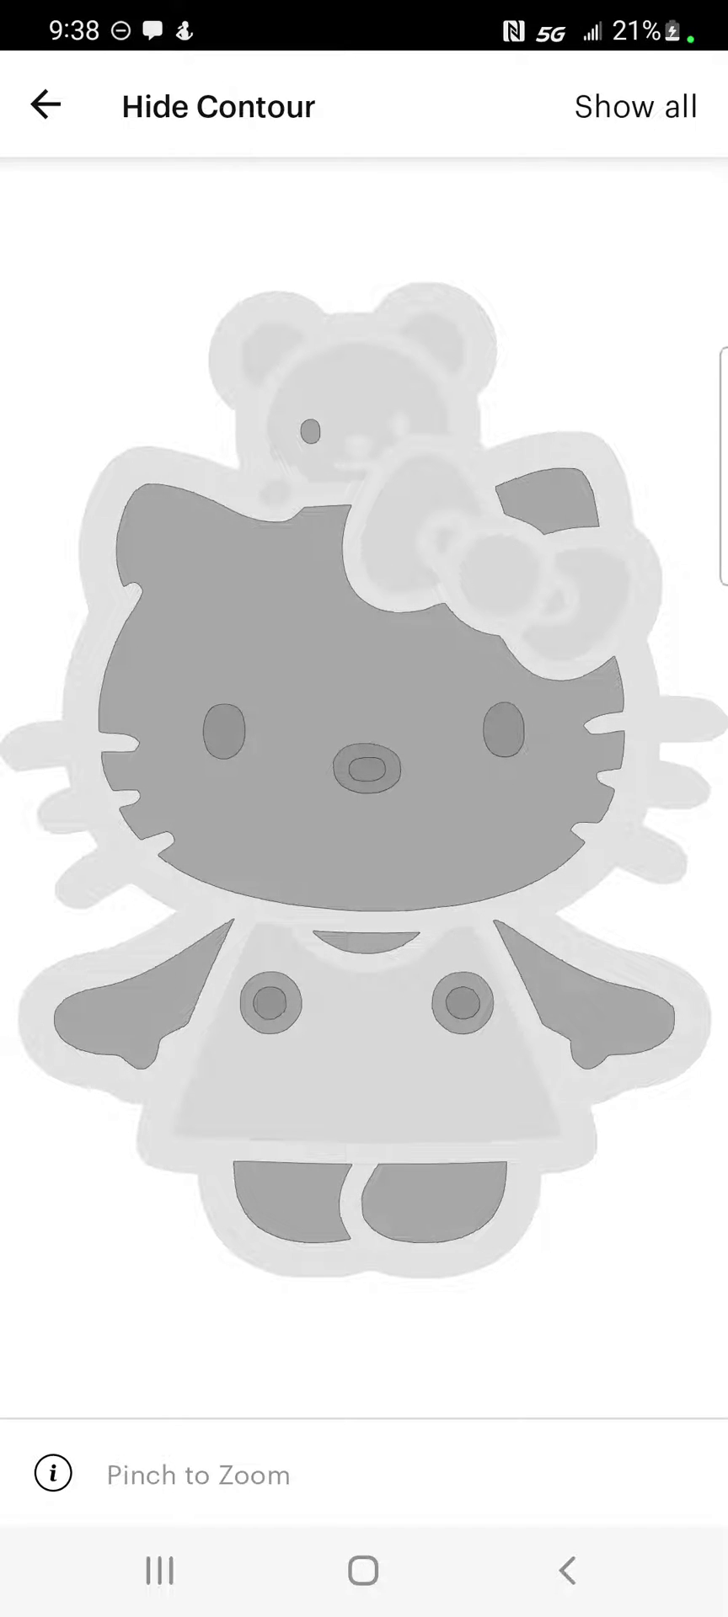
{"action": "left_click", "coordinate": [366, 769]}
{"action": "left_click", "coordinate": [224, 731]}
{"action": "left_click", "coordinate": [503, 731]}
{"action": "left_click", "coordinate": [313, 283]}
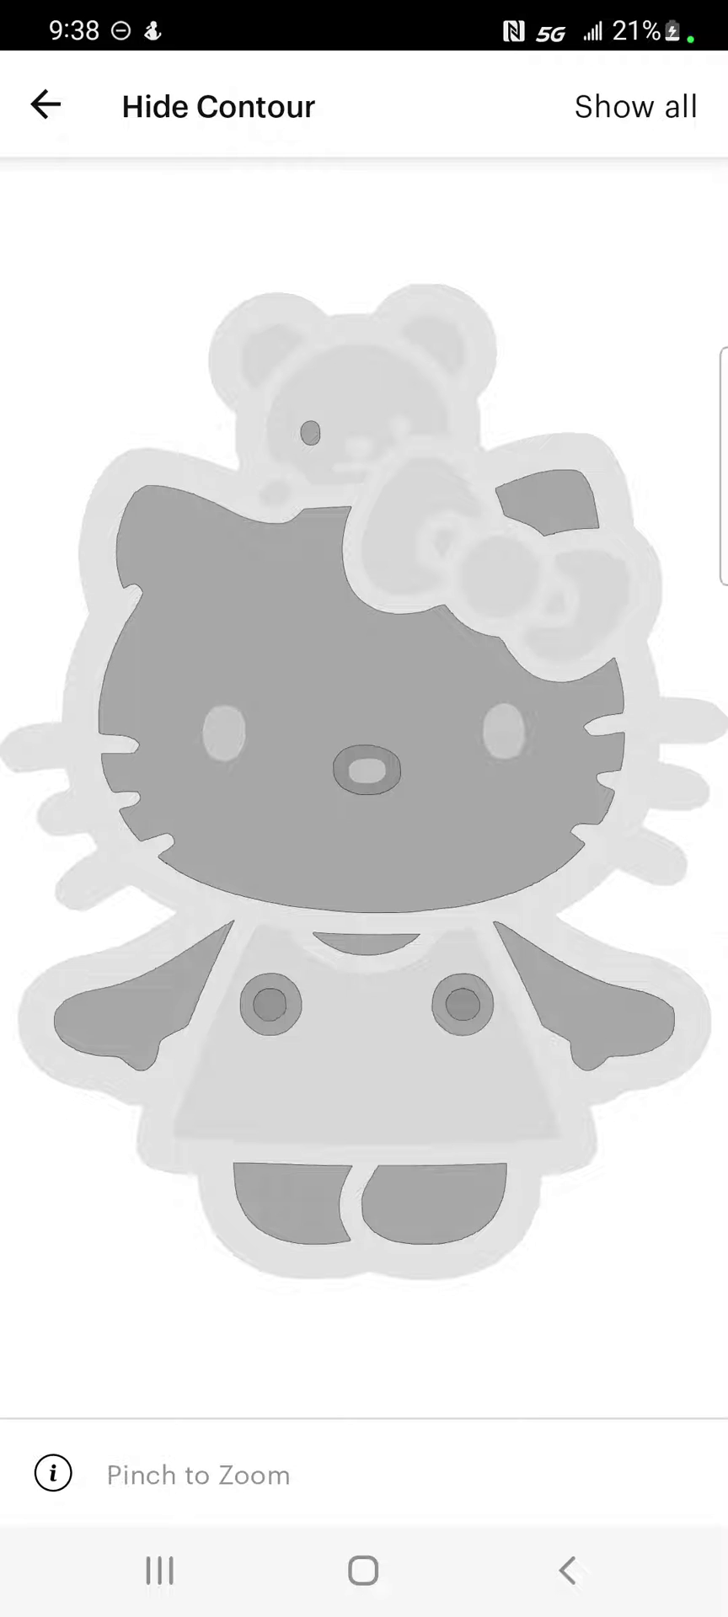
{"action": "left_click", "coordinate": [46, 104]}
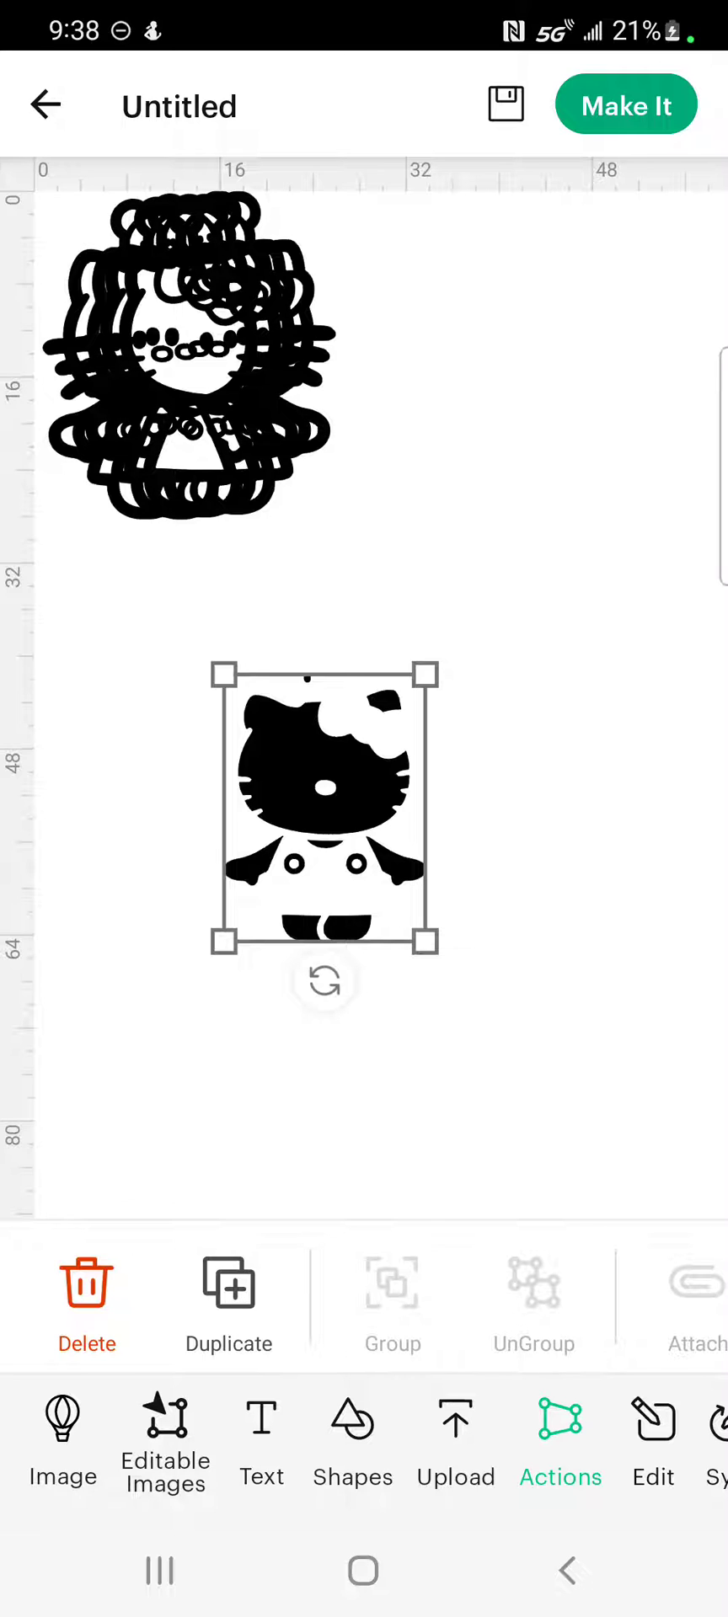
Set the base copy's material colour to white
{"action": "left_click", "coordinate": [653, 1440]}
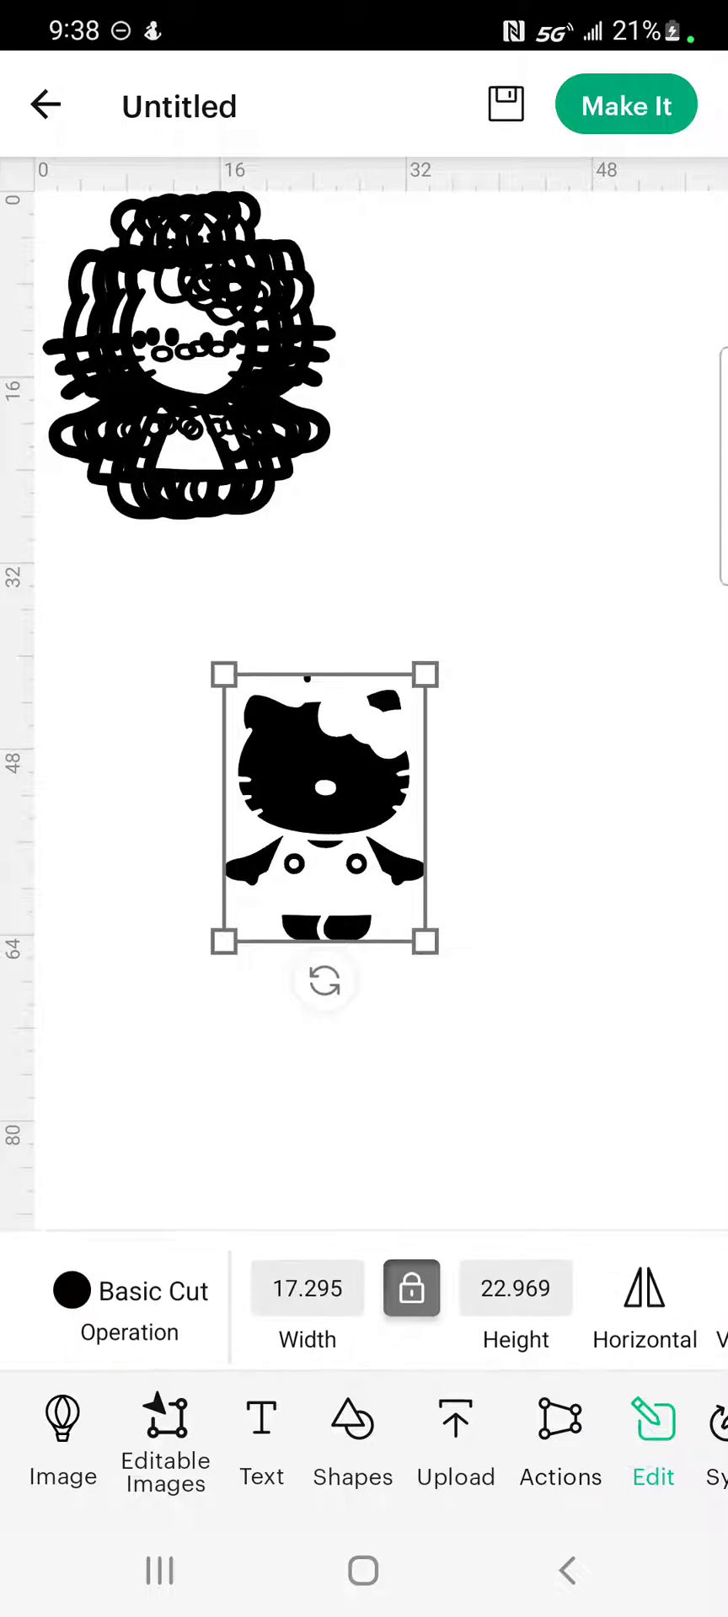
{"action": "left_click", "coordinate": [126, 1284]}
{"action": "left_click", "coordinate": [107, 336]}
{"action": "left_click", "coordinate": [85, 726]}
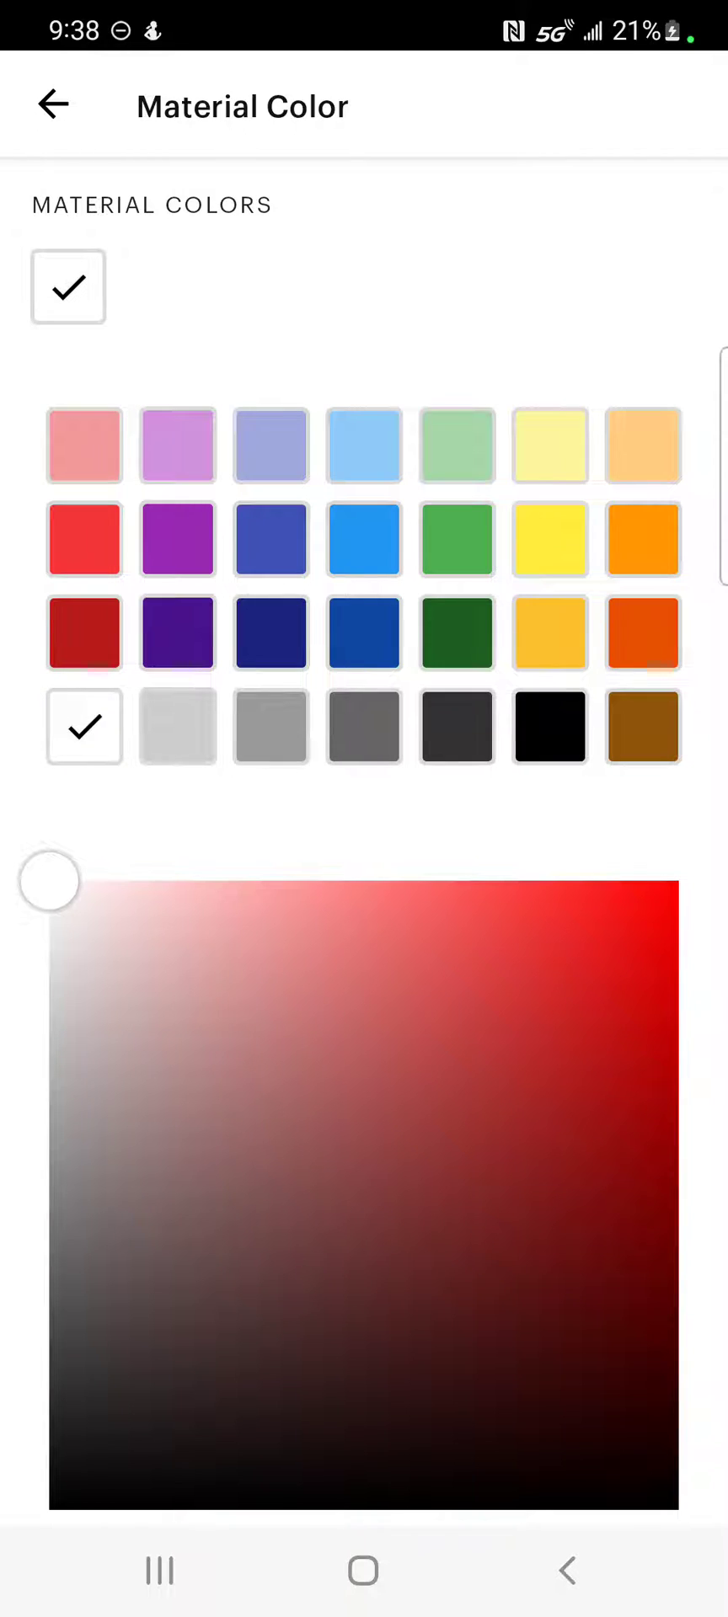
{"action": "left_click", "coordinate": [53, 104]}
Lay a black outline copy over the white base and select the top copy
{"action": "left_click", "coordinate": [53, 105]}
{"action": "mouse_move", "coordinate": [163, 363]}
{"action": "left_mouse_down"}
{"action": "mouse_move", "coordinate": [310, 881]}
{"action": "mouse_move", "coordinate": [322, 860]}
{"action": "left_mouse_up"}
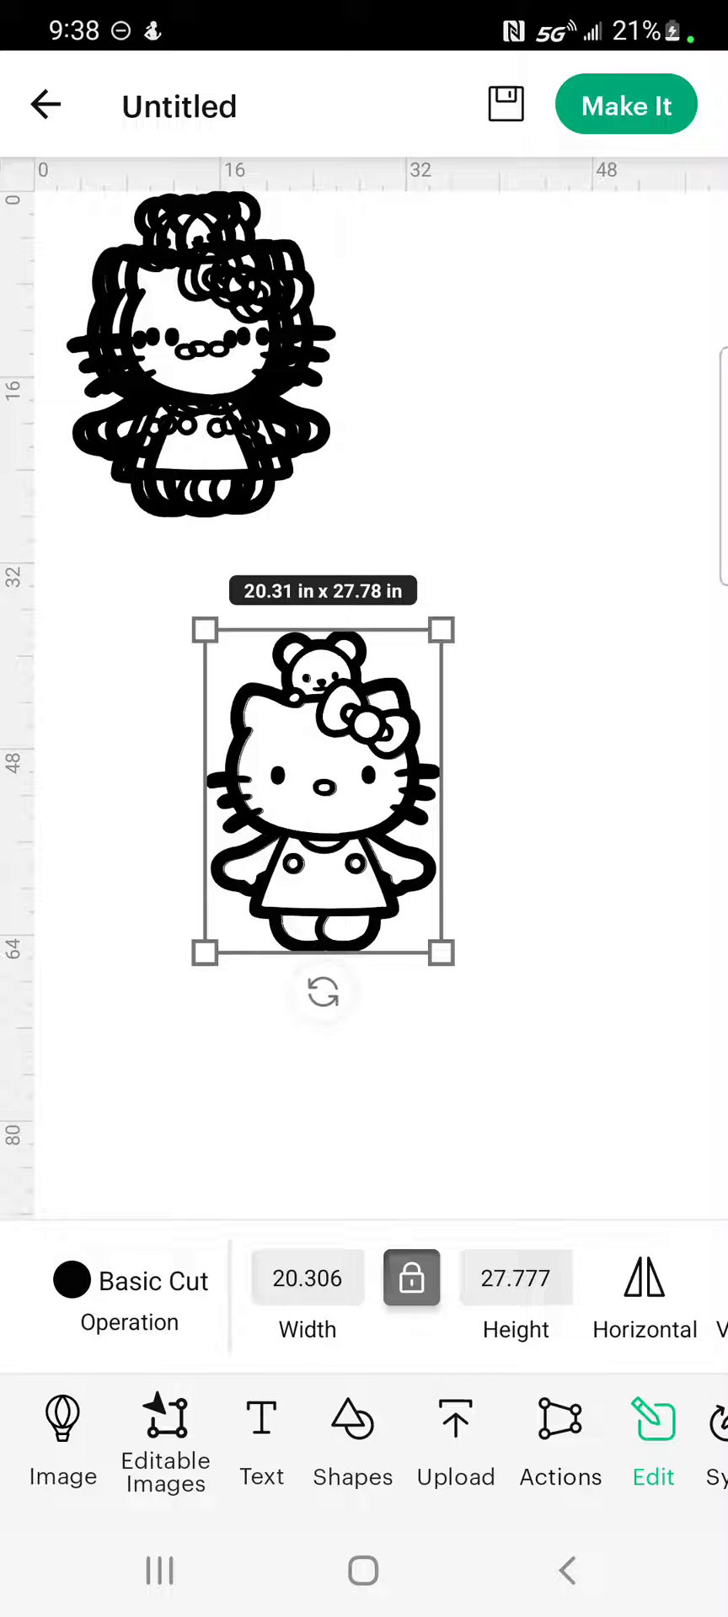
{"action": "left_click", "coordinate": [185, 353]}
Move the top copy to the right and hide its face and dress contours
{"action": "mouse_move", "coordinate": [186, 354]}
{"action": "left_mouse_down"}
{"action": "mouse_move", "coordinate": [423, 376]}
{"action": "mouse_move", "coordinate": [527, 373]}
{"action": "left_mouse_up"}
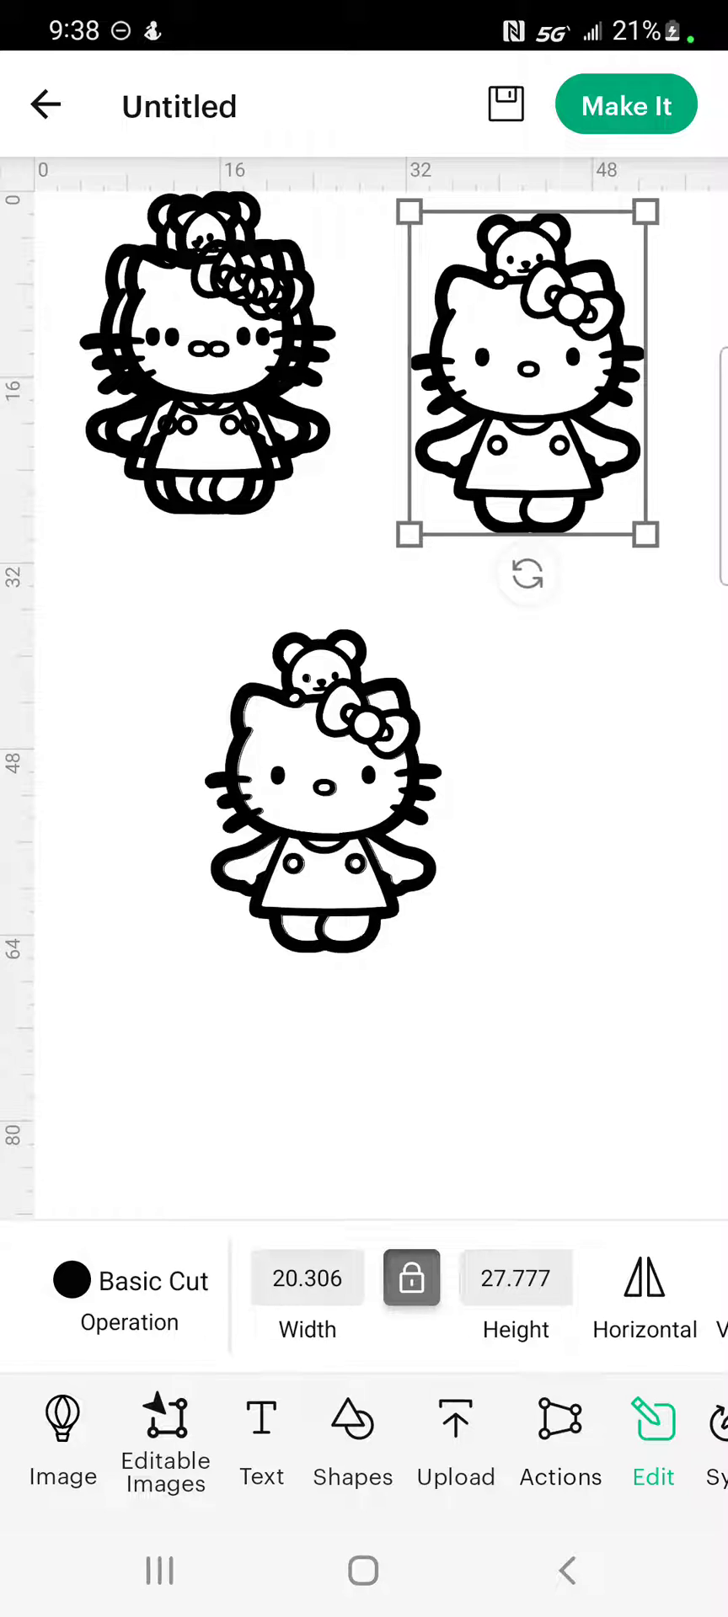
{"action": "left_click_drag", "start_coordinate": [564, 1432], "coordinate": [211, 1431]}
{"action": "left_click", "coordinate": [145, 1432]}
{"action": "left_click_drag", "start_coordinate": [631, 1297], "coordinate": [126, 1297]}
{"action": "left_click_drag", "start_coordinate": [590, 1297], "coordinate": [176, 1297]}
{"action": "left_click", "coordinate": [667, 1296]}
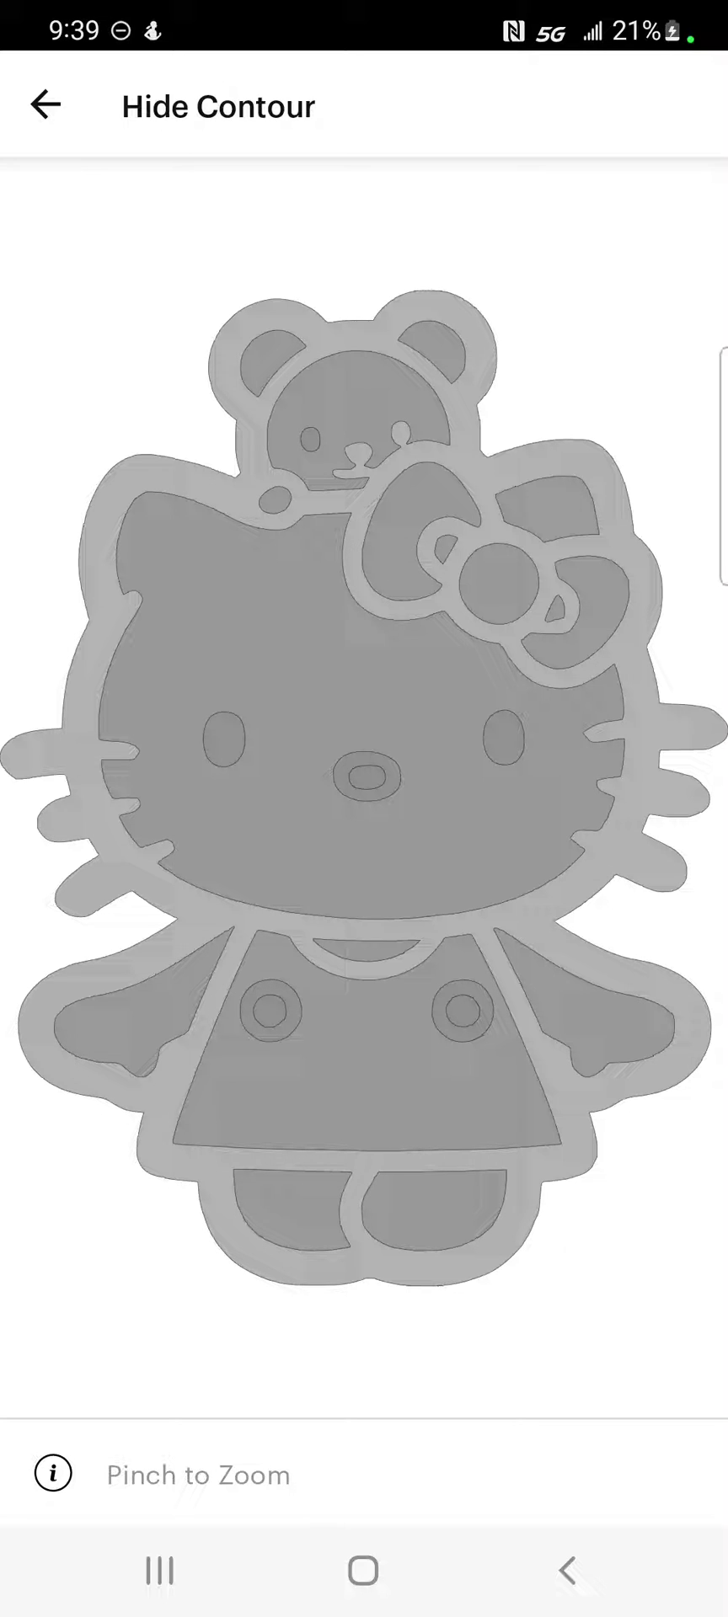
{"action": "left_click_drag", "start_coordinate": [139, 113], "coordinate": [334, 117]}
{"action": "left_click", "coordinate": [412, 513]}
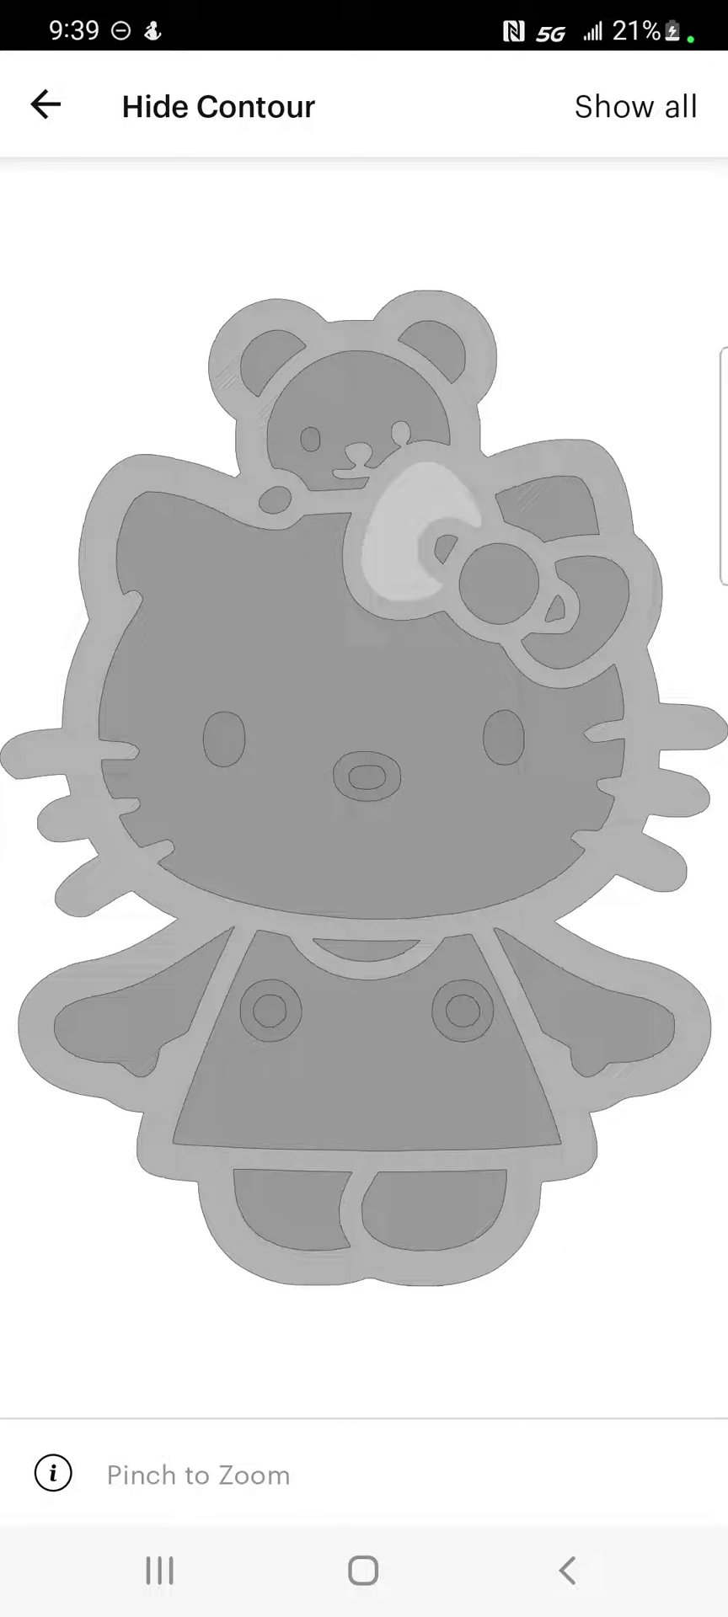
{"action": "left_click", "coordinate": [411, 532]}
{"action": "left_click", "coordinate": [380, 712]}
{"action": "left_click", "coordinate": [372, 1100]}
Hide the sleeves, collar, feet, eyes and inner nose, keeping the dress buttons
{"action": "left_click", "coordinate": [271, 1019]}
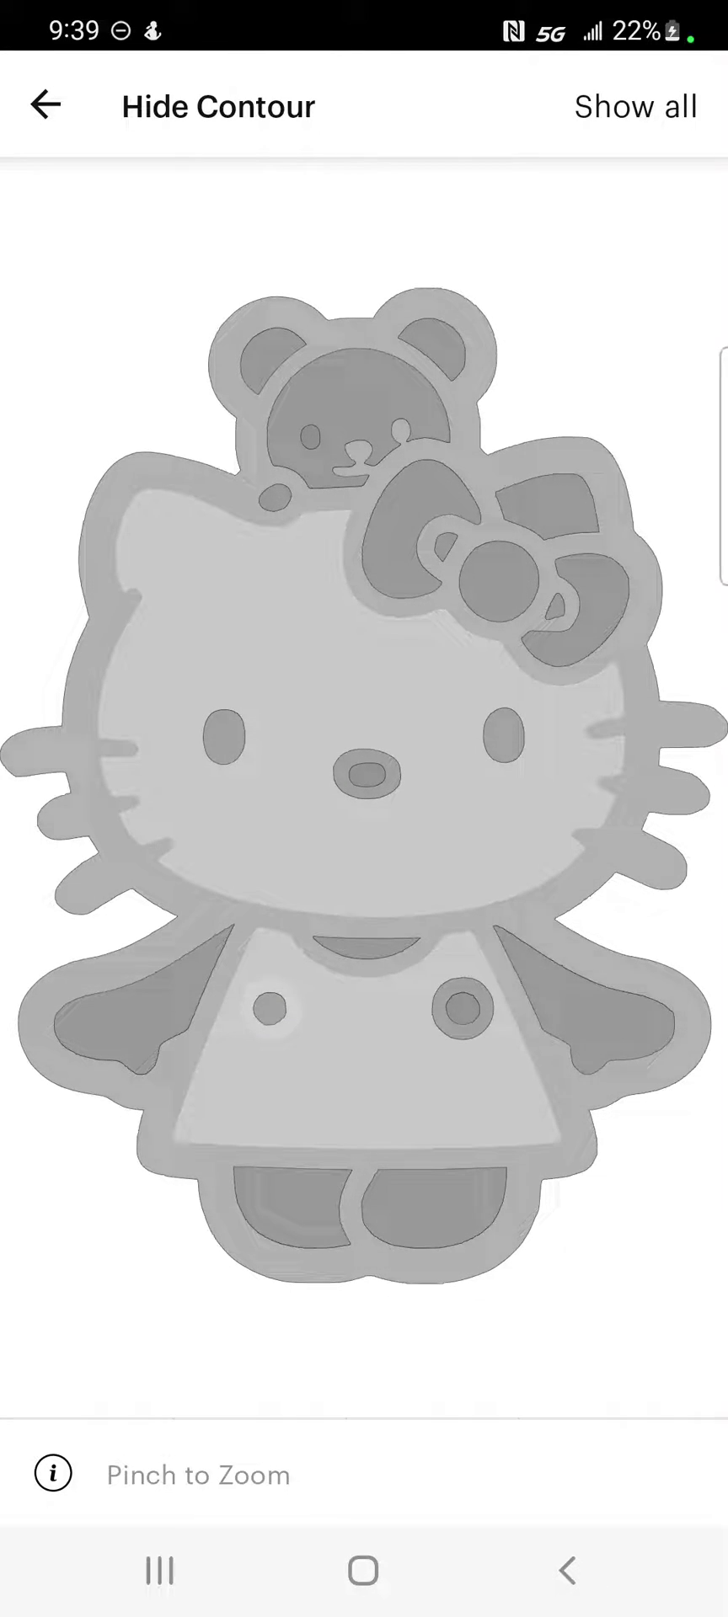
{"action": "left_click", "coordinate": [270, 1009]}
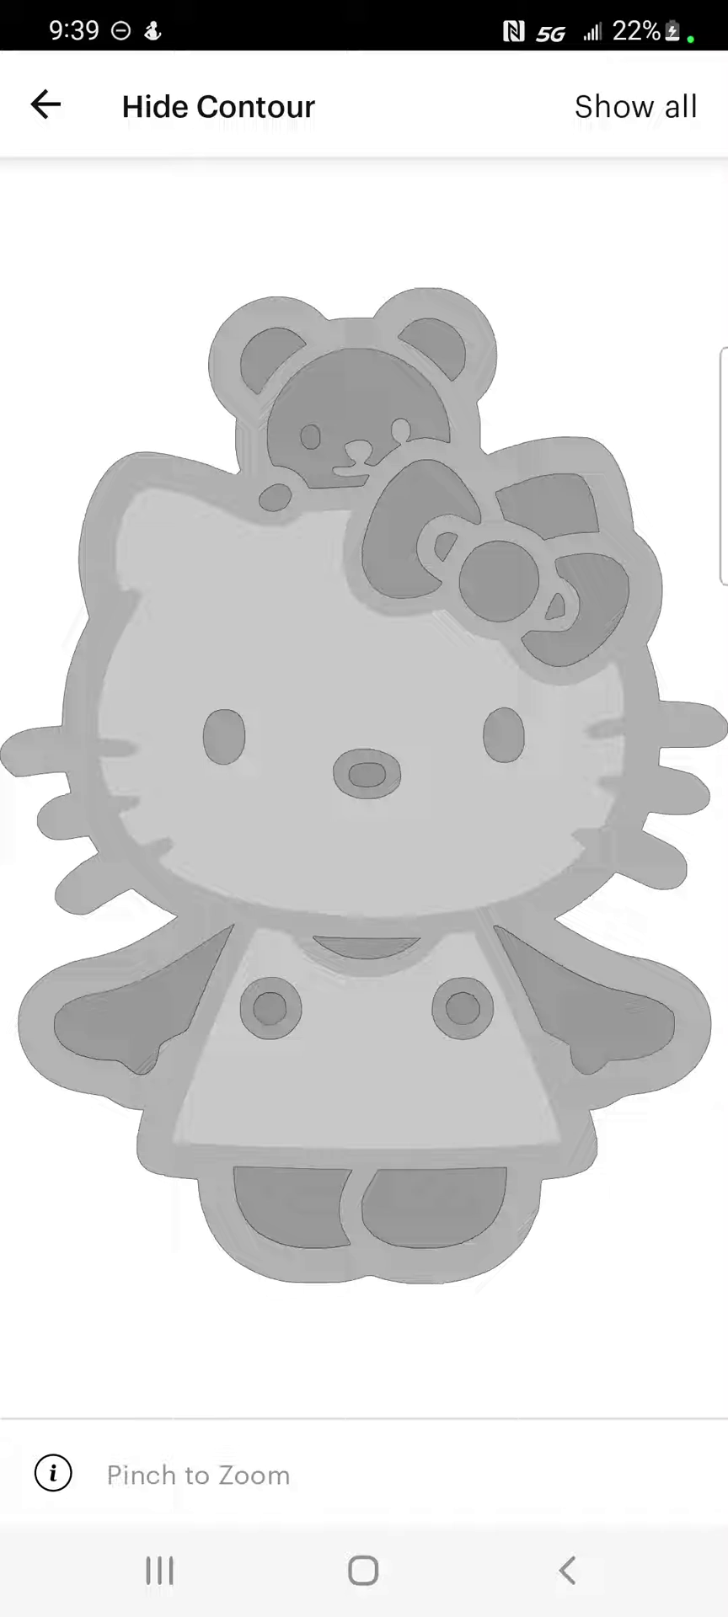
{"action": "left_click", "coordinate": [462, 1011]}
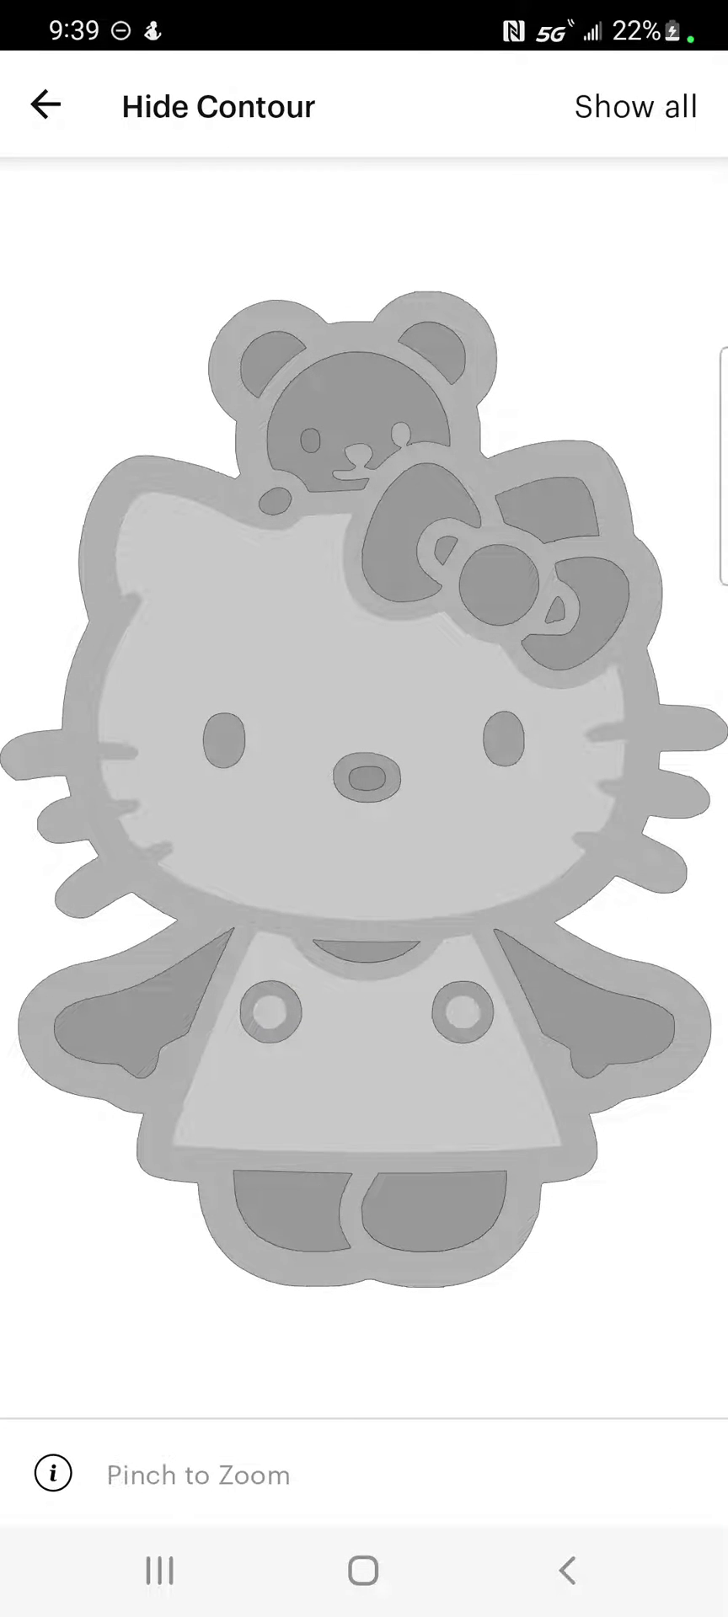
{"action": "left_click", "coordinate": [620, 1032]}
{"action": "left_click", "coordinate": [375, 953]}
{"action": "left_click", "coordinate": [299, 1217]}
{"action": "left_click", "coordinate": [434, 1213]}
{"action": "left_click", "coordinate": [139, 1029]}
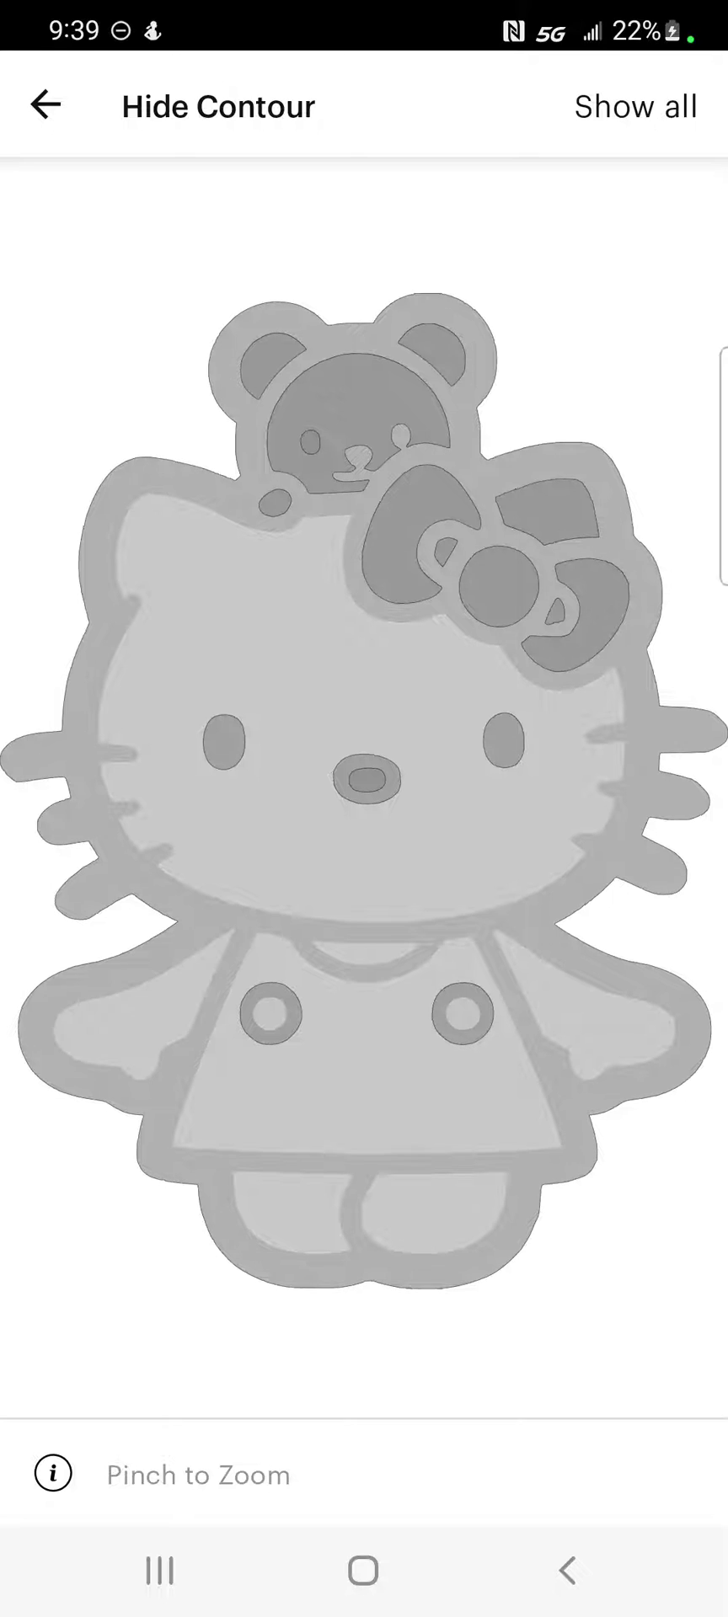
{"action": "left_click", "coordinate": [223, 741]}
{"action": "left_click", "coordinate": [505, 739]}
{"action": "left_click", "coordinate": [370, 783]}
Hide the teddy bear's face, ears and paw, a bow segment, and the outer outline
{"action": "left_click", "coordinate": [357, 417]}
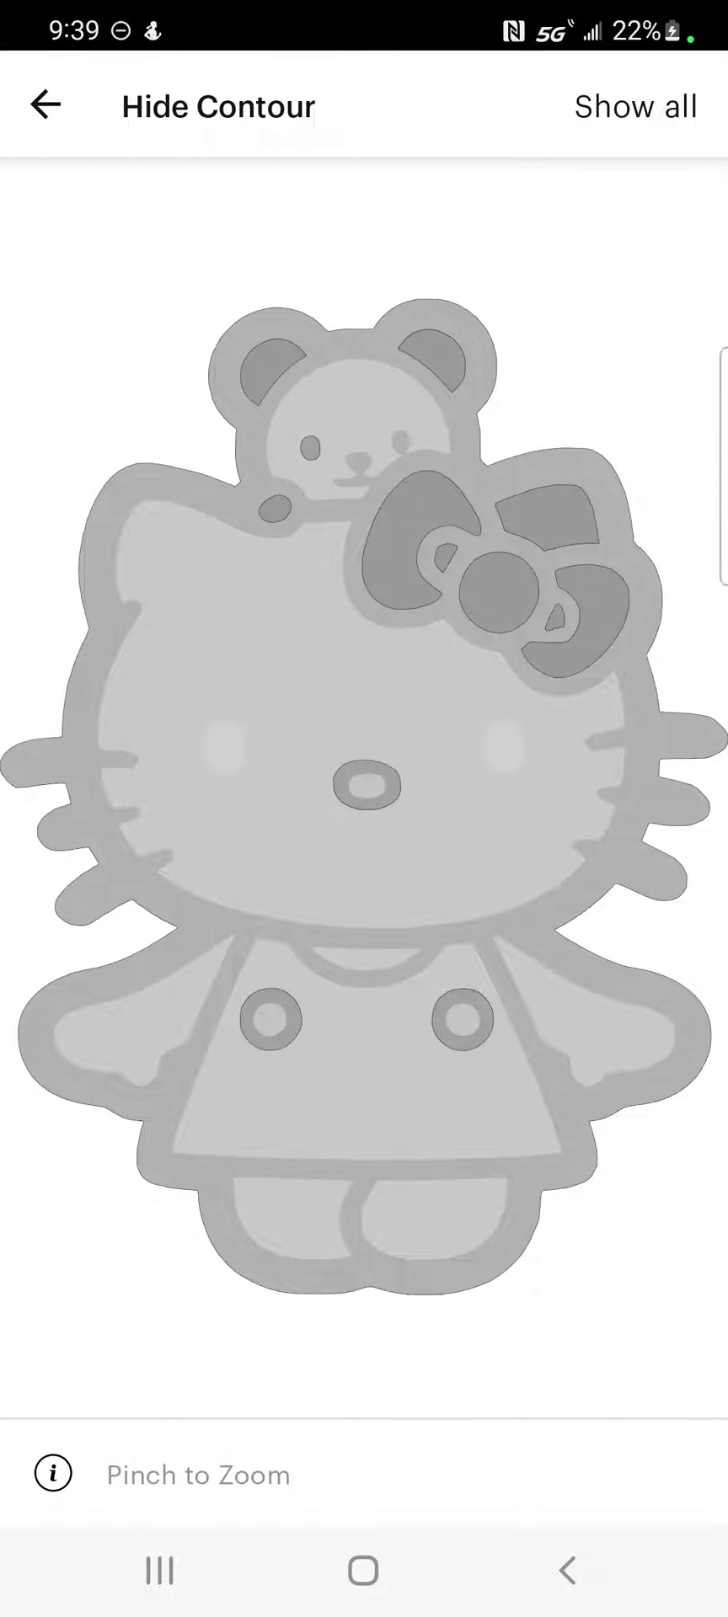
{"action": "left_click", "coordinate": [270, 370]}
{"action": "left_click", "coordinate": [431, 362]}
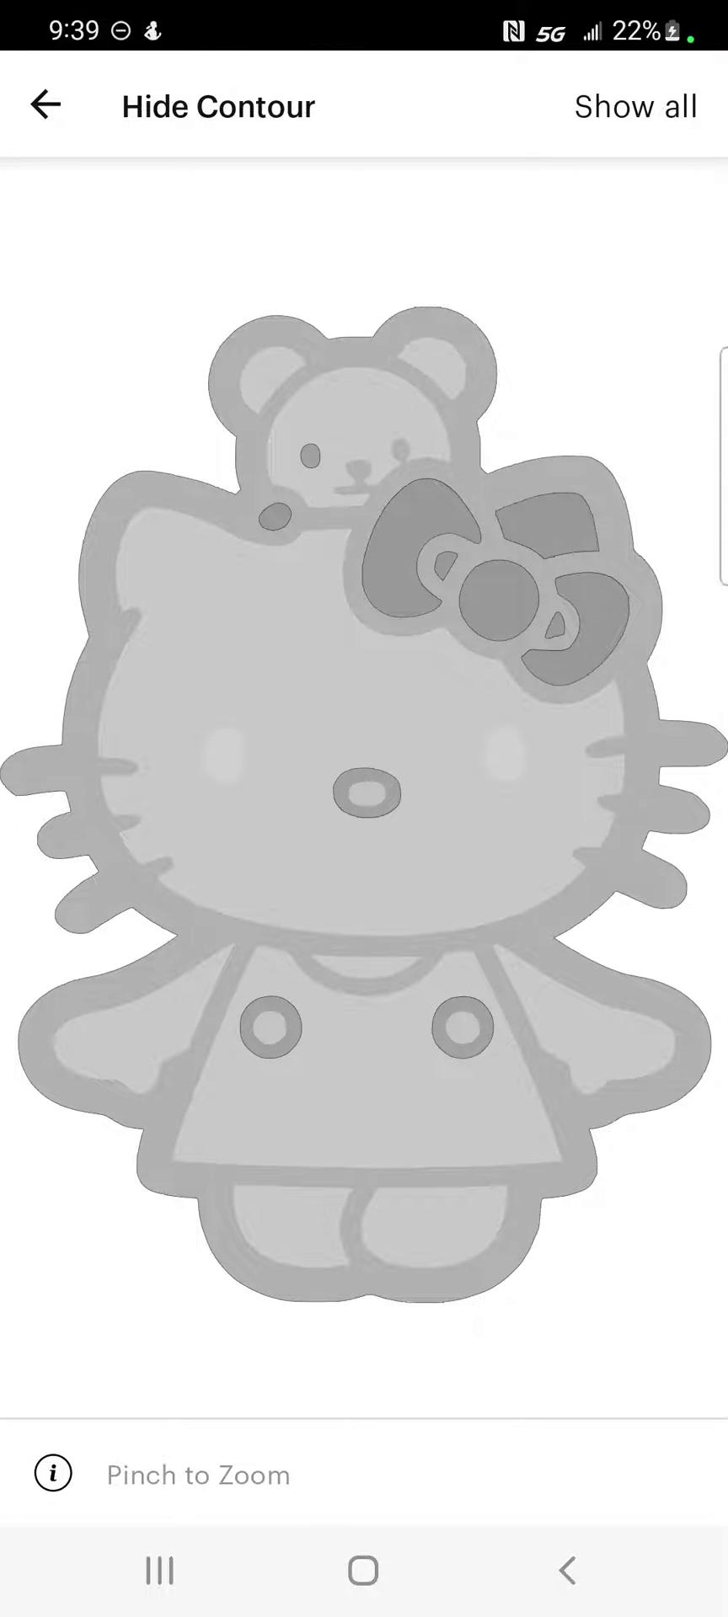
{"action": "left_click", "coordinate": [276, 513]}
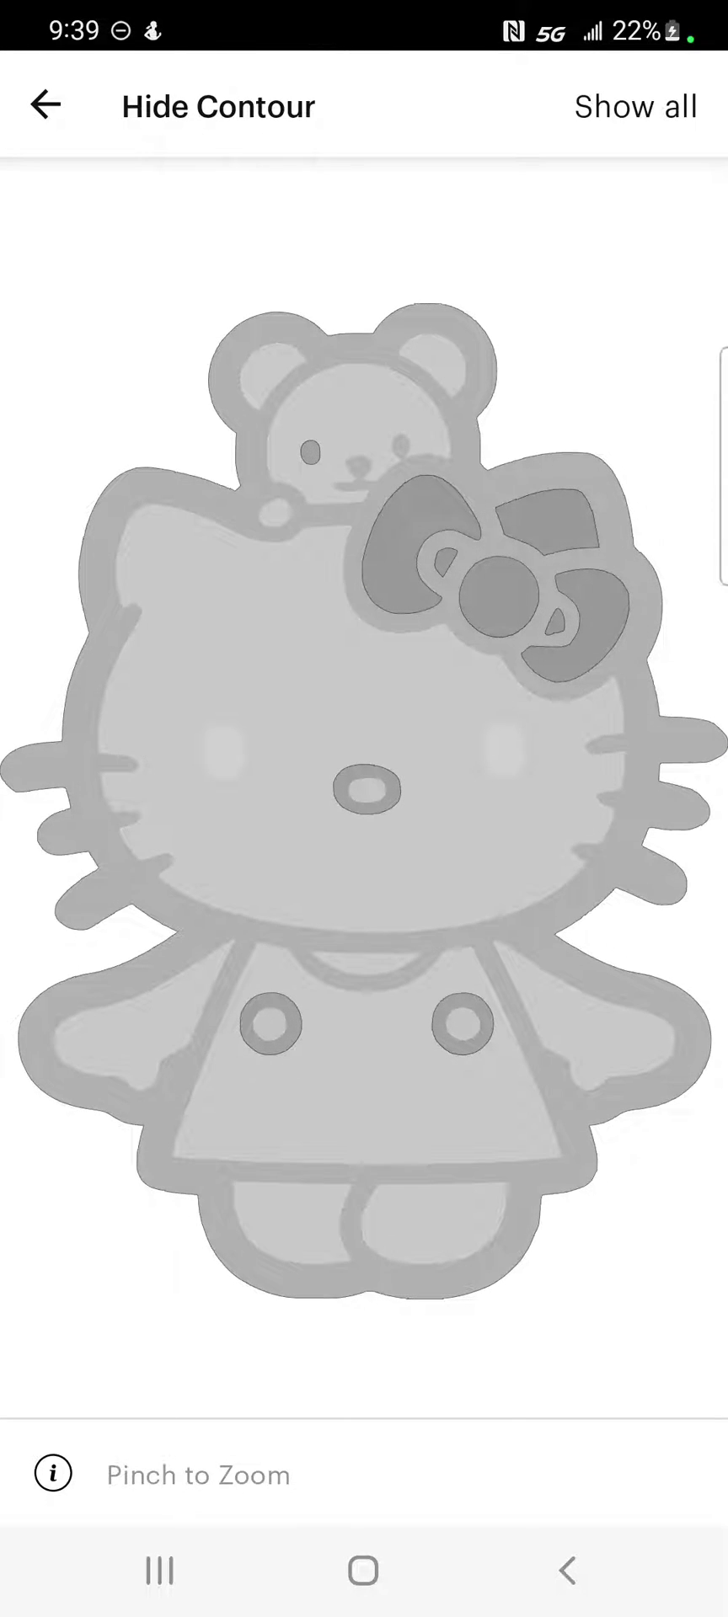
{"action": "left_click", "coordinate": [550, 518]}
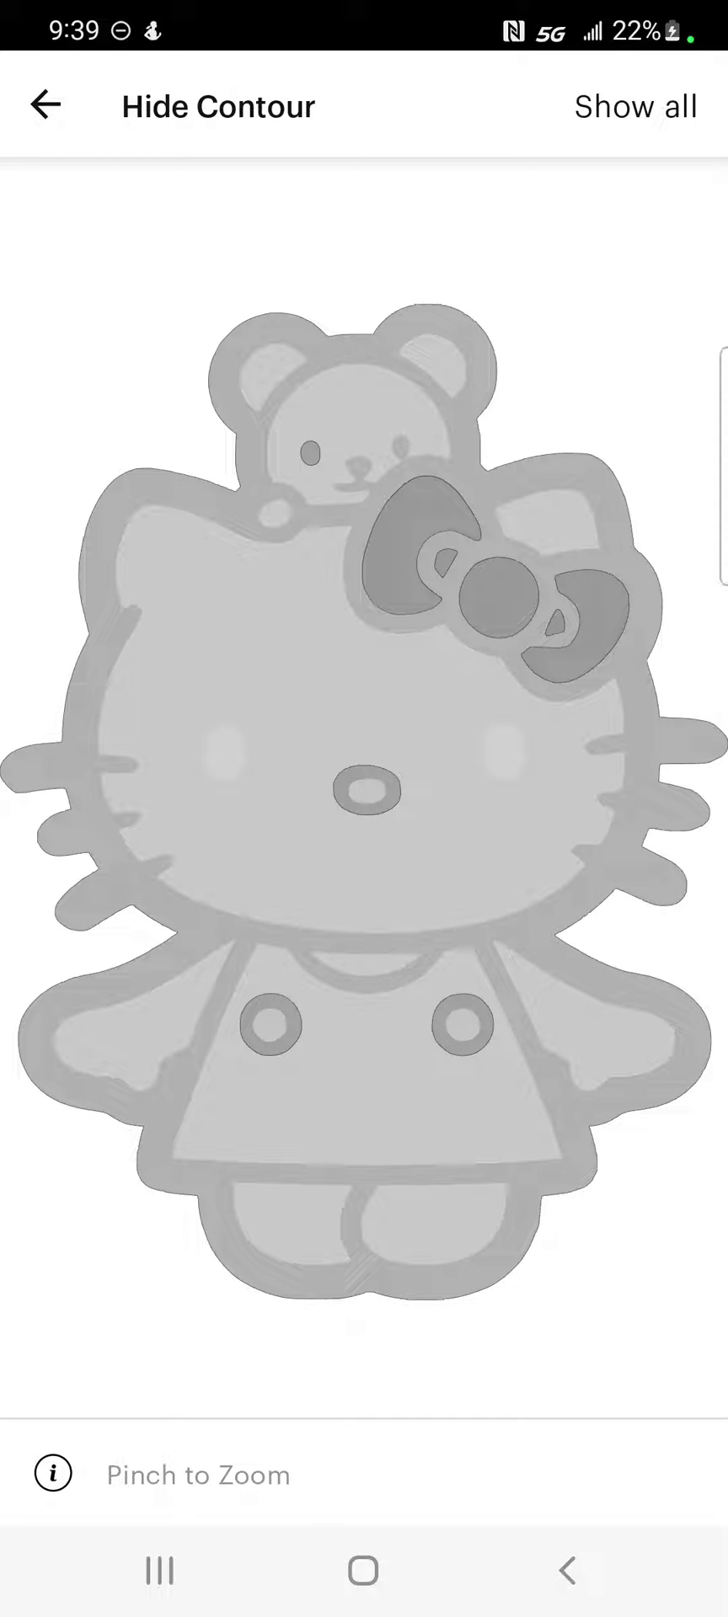
{"action": "left_click", "coordinate": [45, 104]}
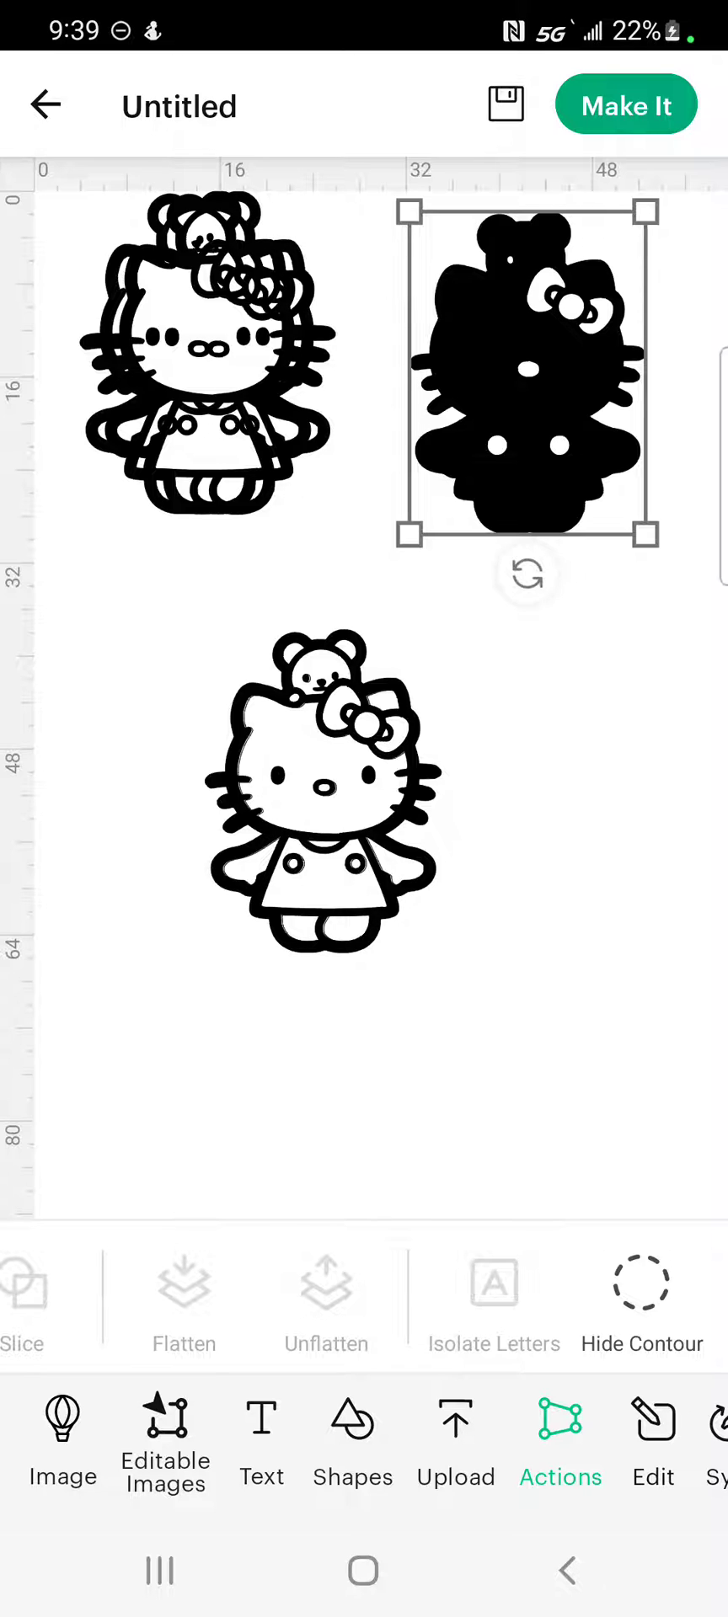
{"action": "left_click", "coordinate": [641, 1297]}
{"action": "left_click", "coordinate": [59, 731]}
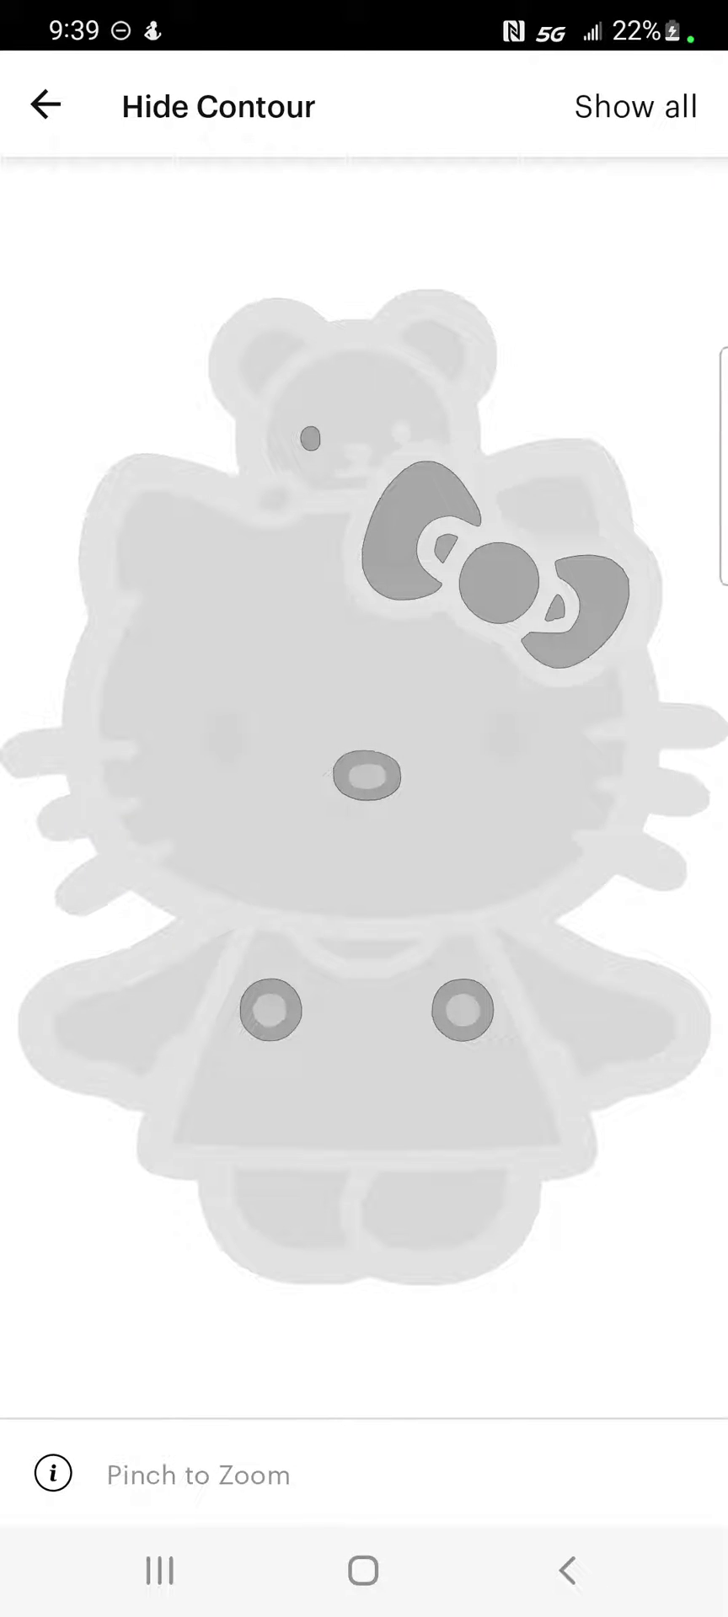
Set the material colour of the bow, nose and buttons layer to pink
{"action": "left_click", "coordinate": [45, 105]}
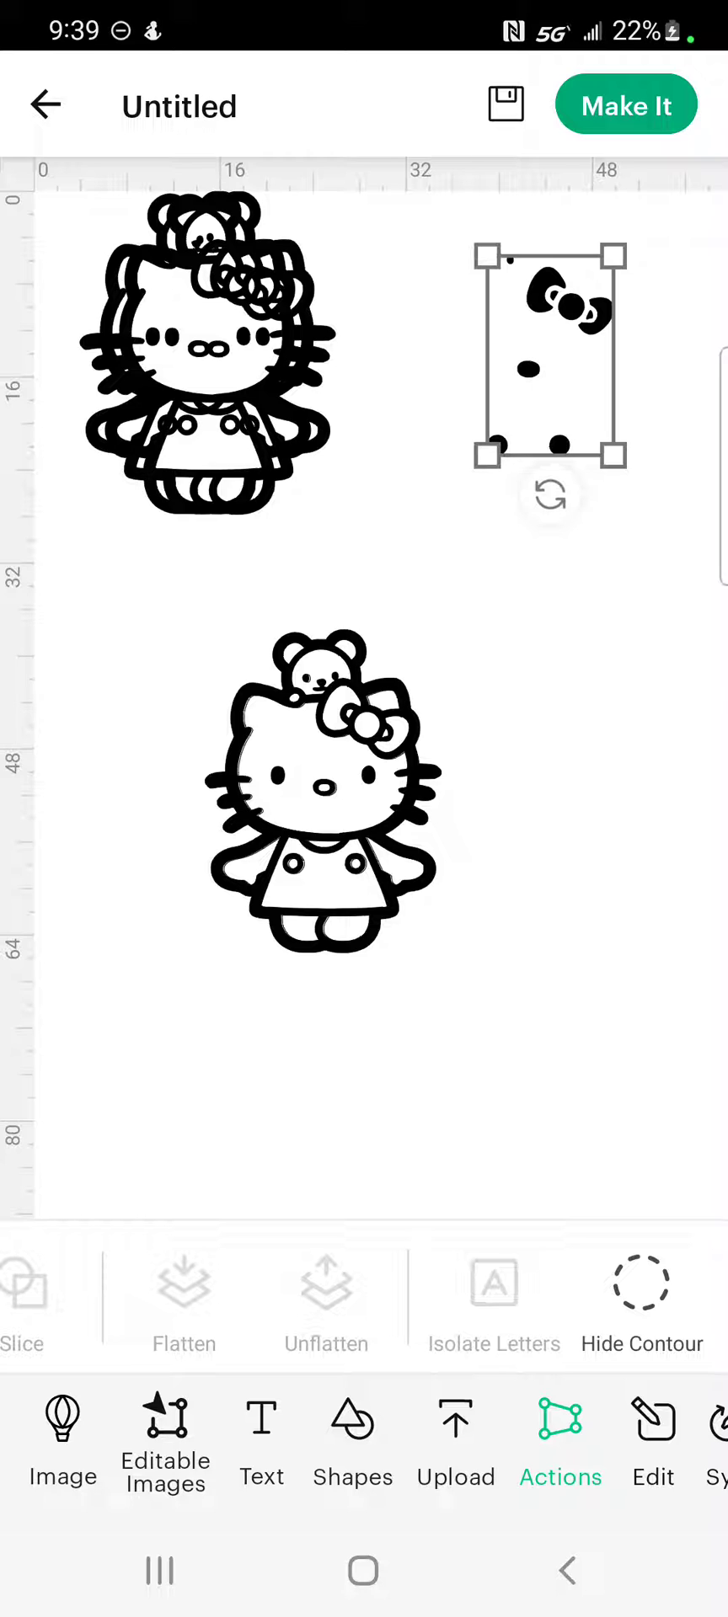
{"action": "left_click", "coordinate": [653, 1431]}
{"action": "left_click", "coordinate": [82, 1288]}
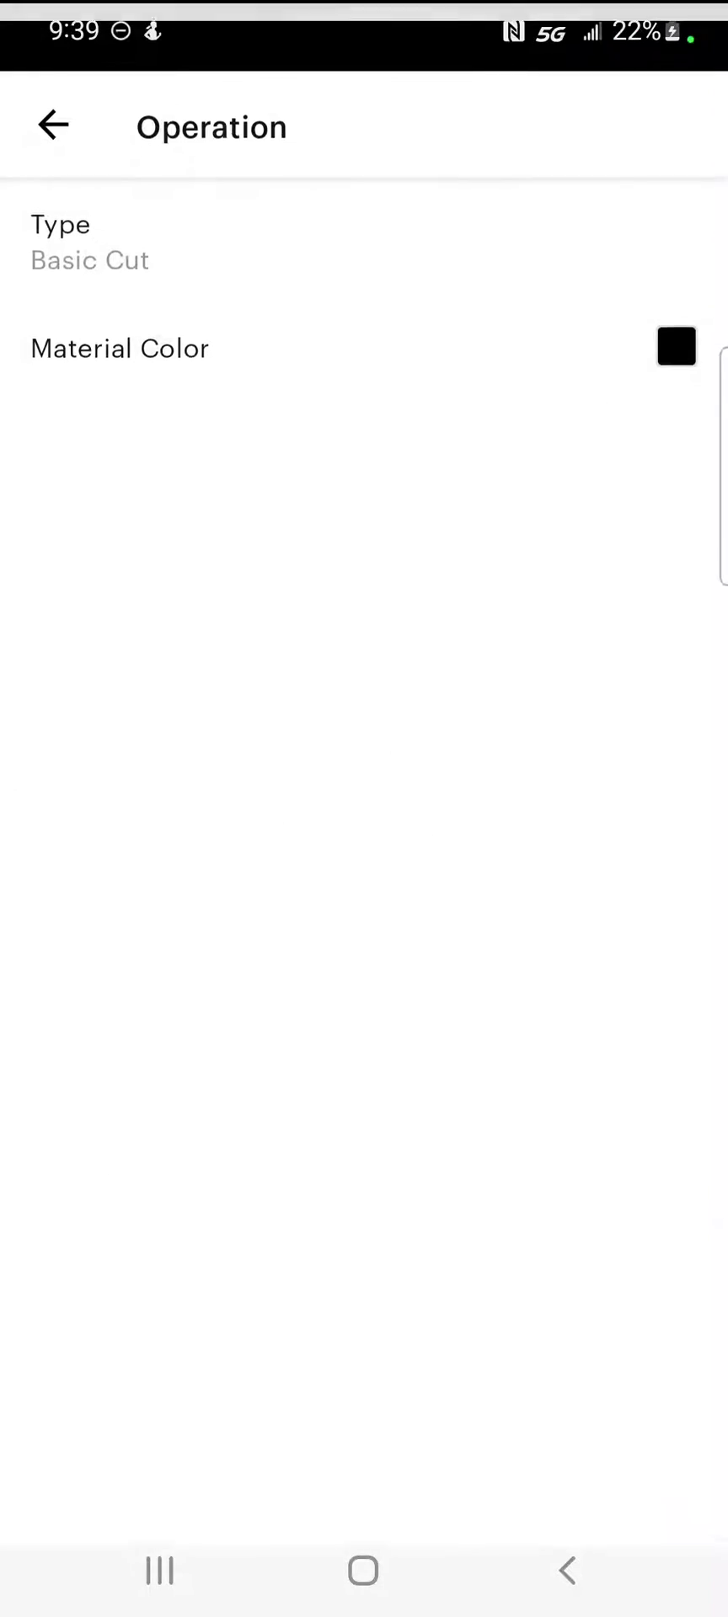
{"action": "left_click", "coordinate": [245, 335]}
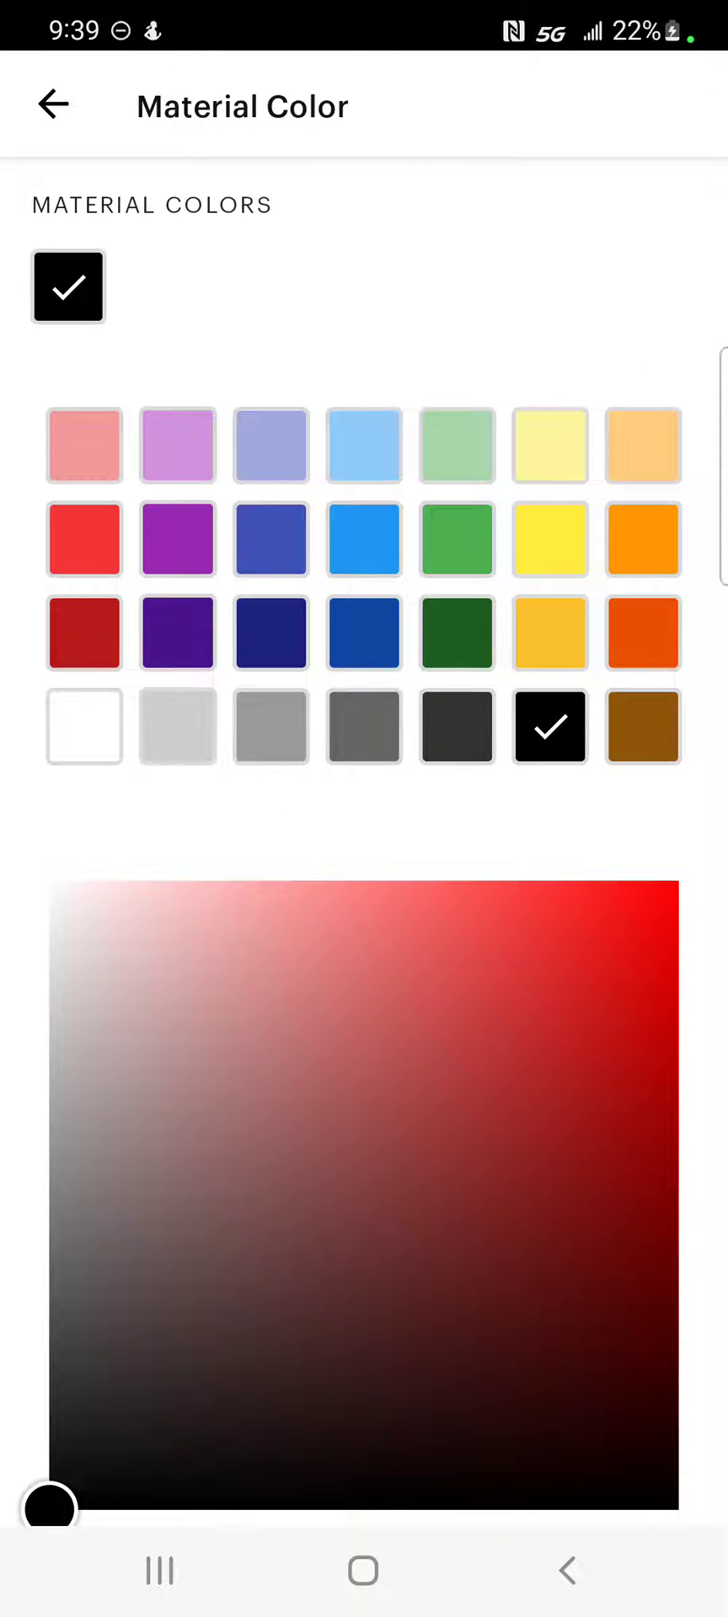
{"action": "left_click", "coordinate": [84, 445]}
{"action": "left_click", "coordinate": [53, 105]}
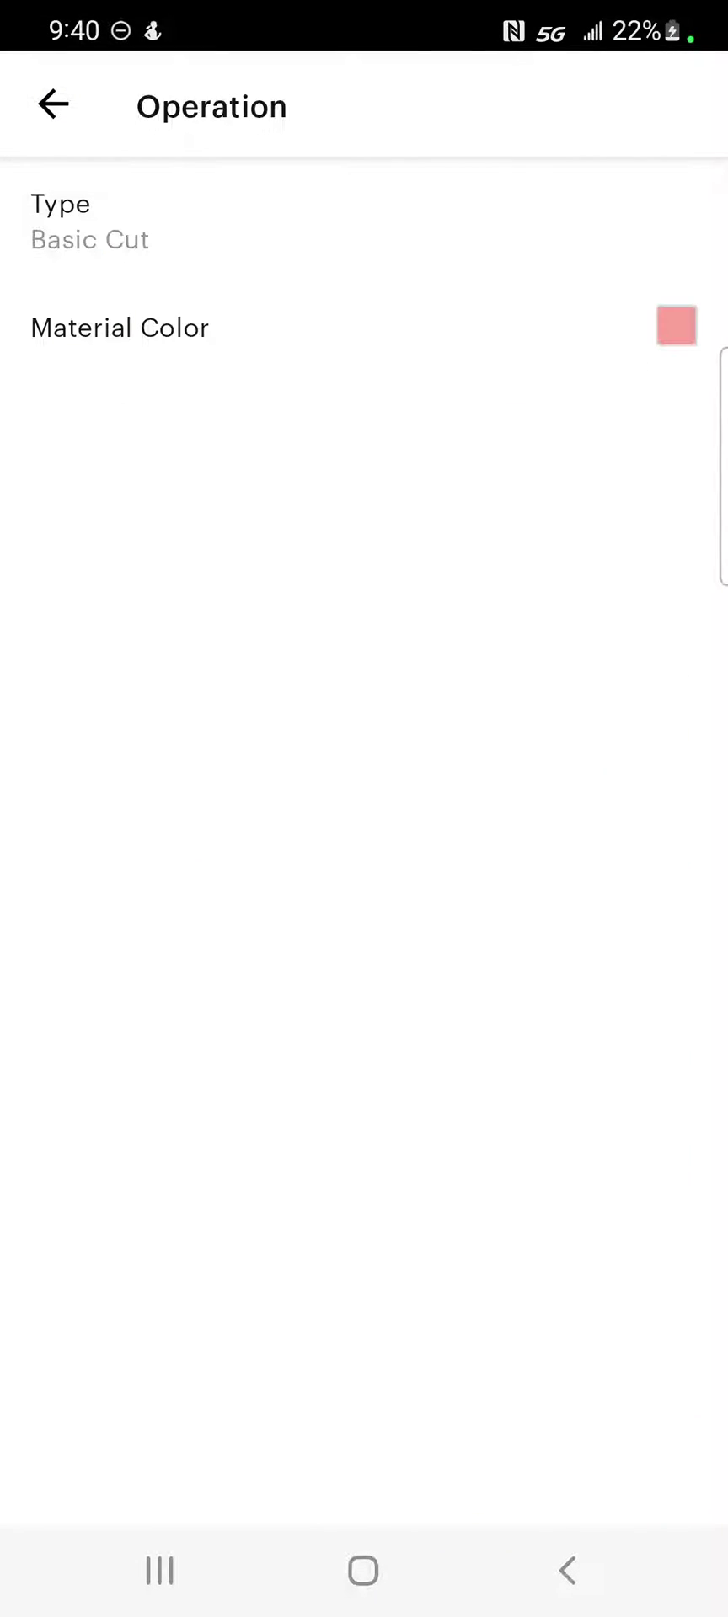
{"action": "left_click", "coordinate": [53, 105]}
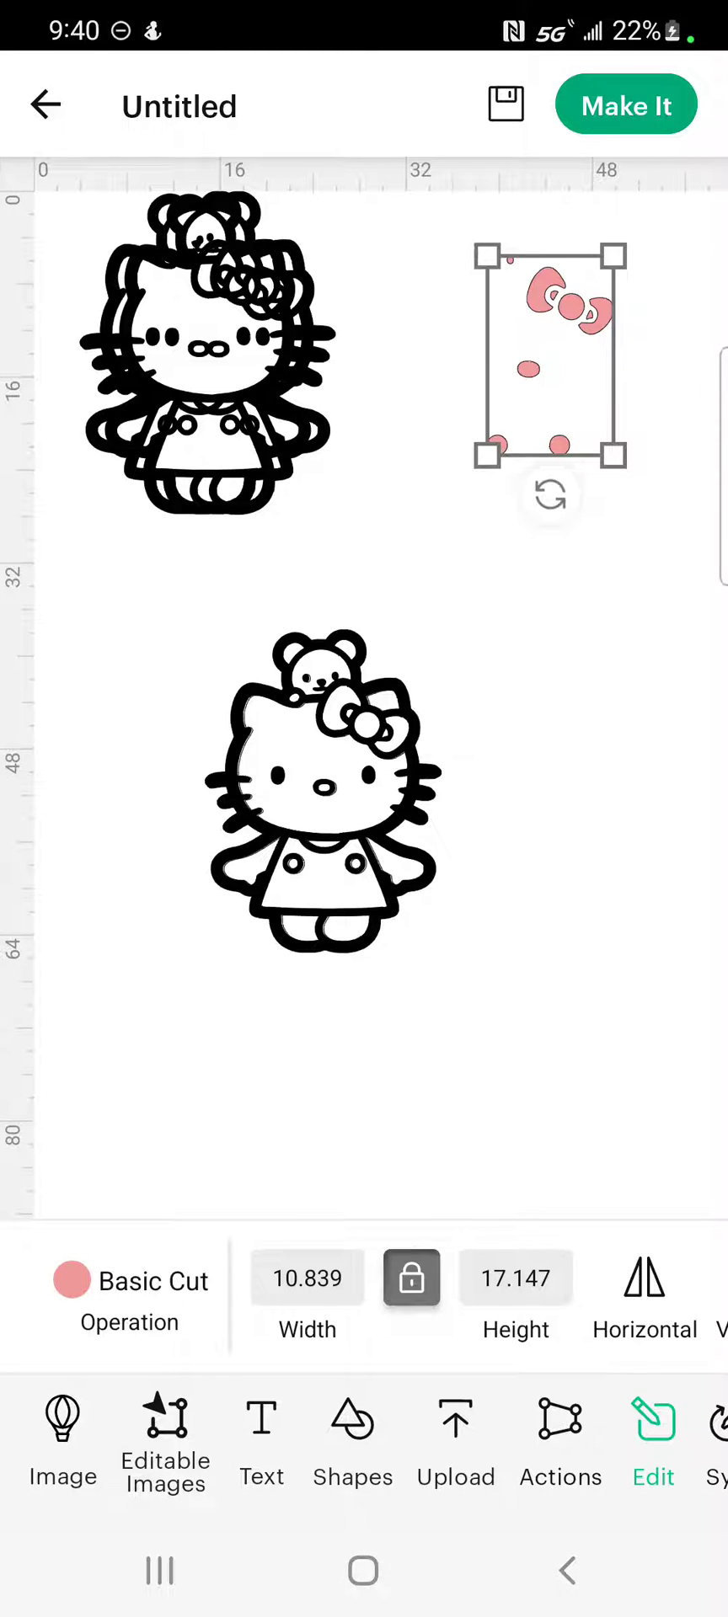
Place the pink layer onto the lower Hello Kitty and deselect it
{"action": "mouse_move", "coordinate": [549, 353]}
{"action": "left_mouse_down"}
{"action": "mouse_move", "coordinate": [479, 656]}
{"action": "mouse_move", "coordinate": [319, 851]}
{"action": "mouse_move", "coordinate": [367, 787]}
{"action": "mouse_move", "coordinate": [353, 787]}
{"action": "mouse_move", "coordinate": [374, 809]}
{"action": "left_mouse_up"}
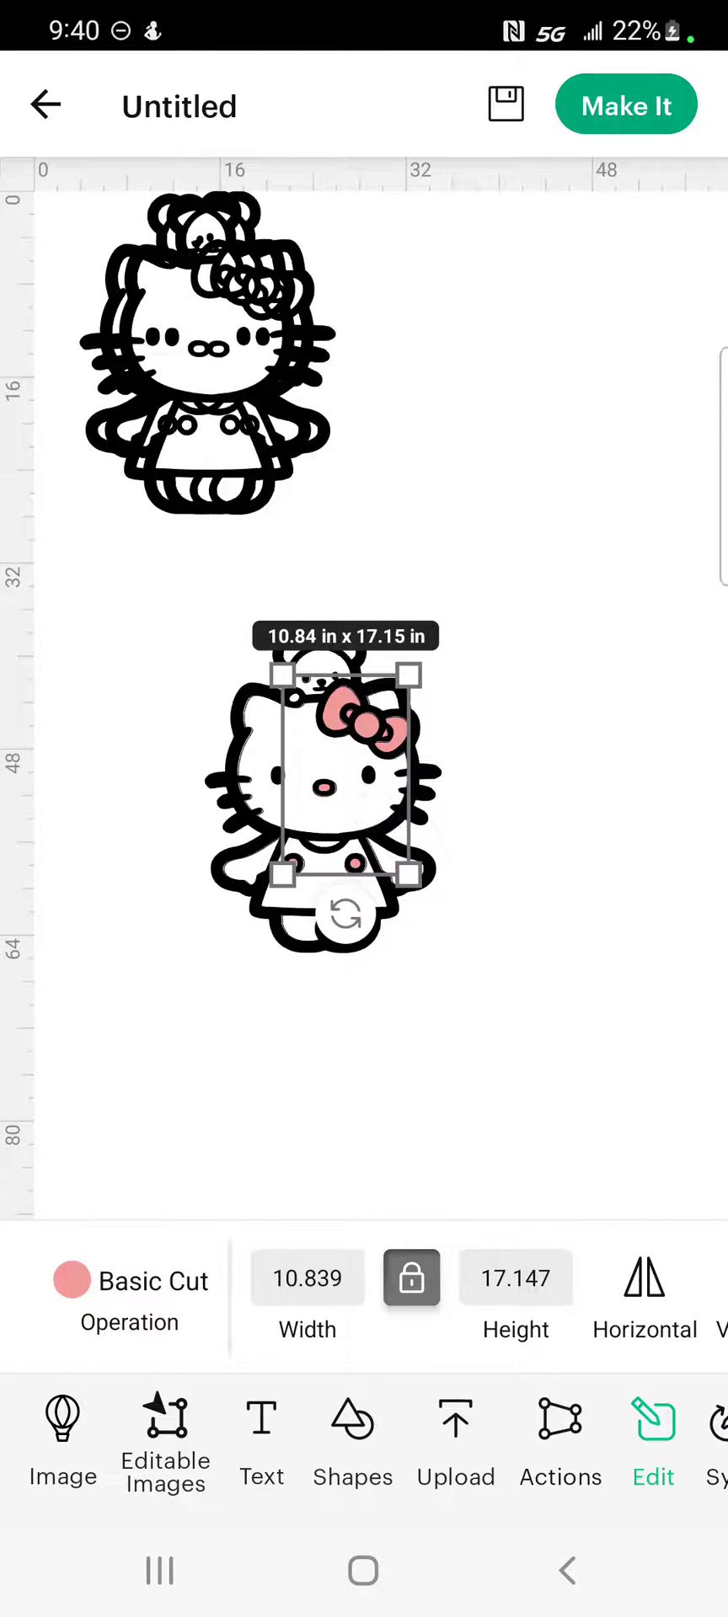
{"action": "left_click", "coordinate": [533, 1000]}
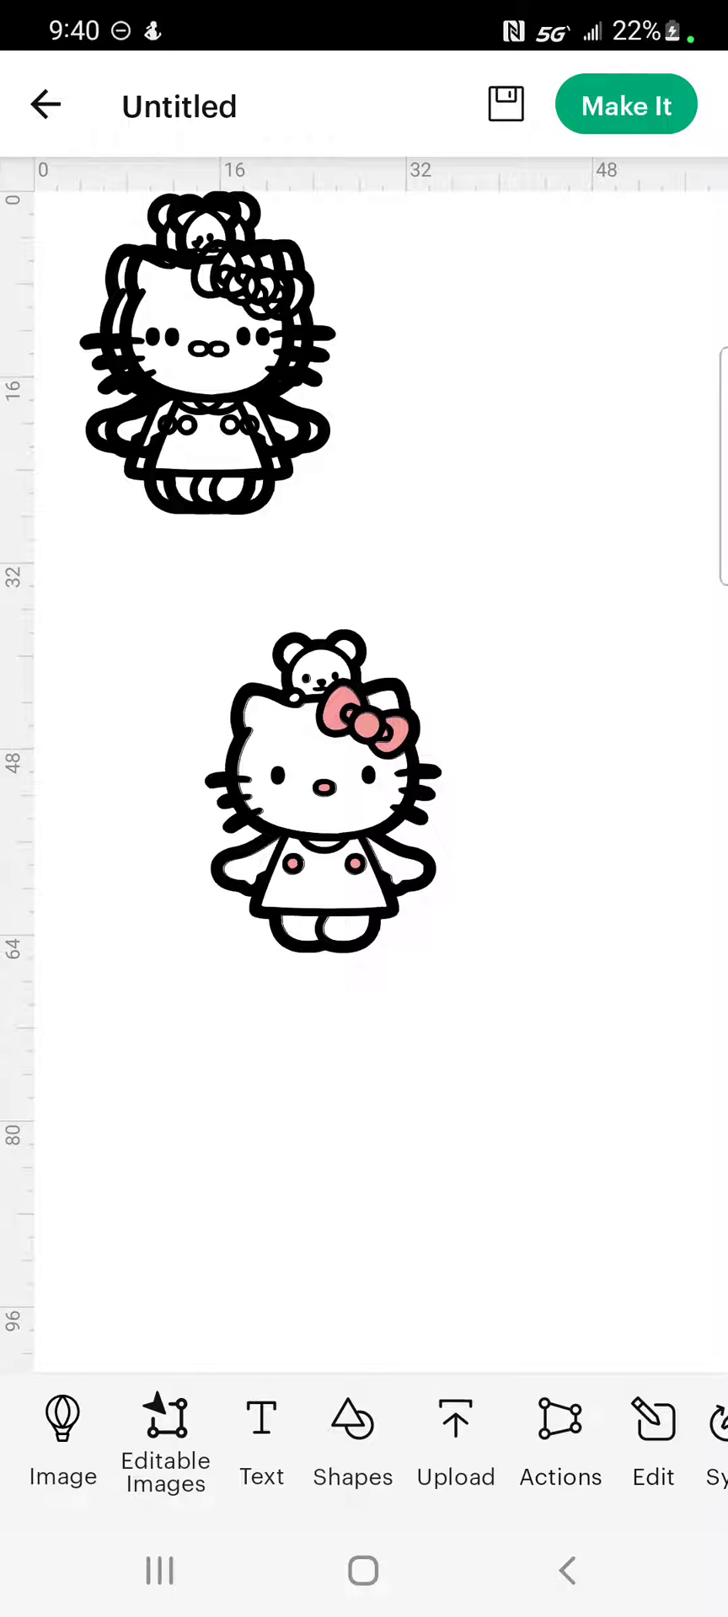
{"action": "left_click", "coordinate": [560, 1440]}
Drag the black Hello Kitty off the pink layer and select the pink layer
{"action": "left_click_drag", "start_coordinate": [505, 1297], "coordinate": [169, 1297]}
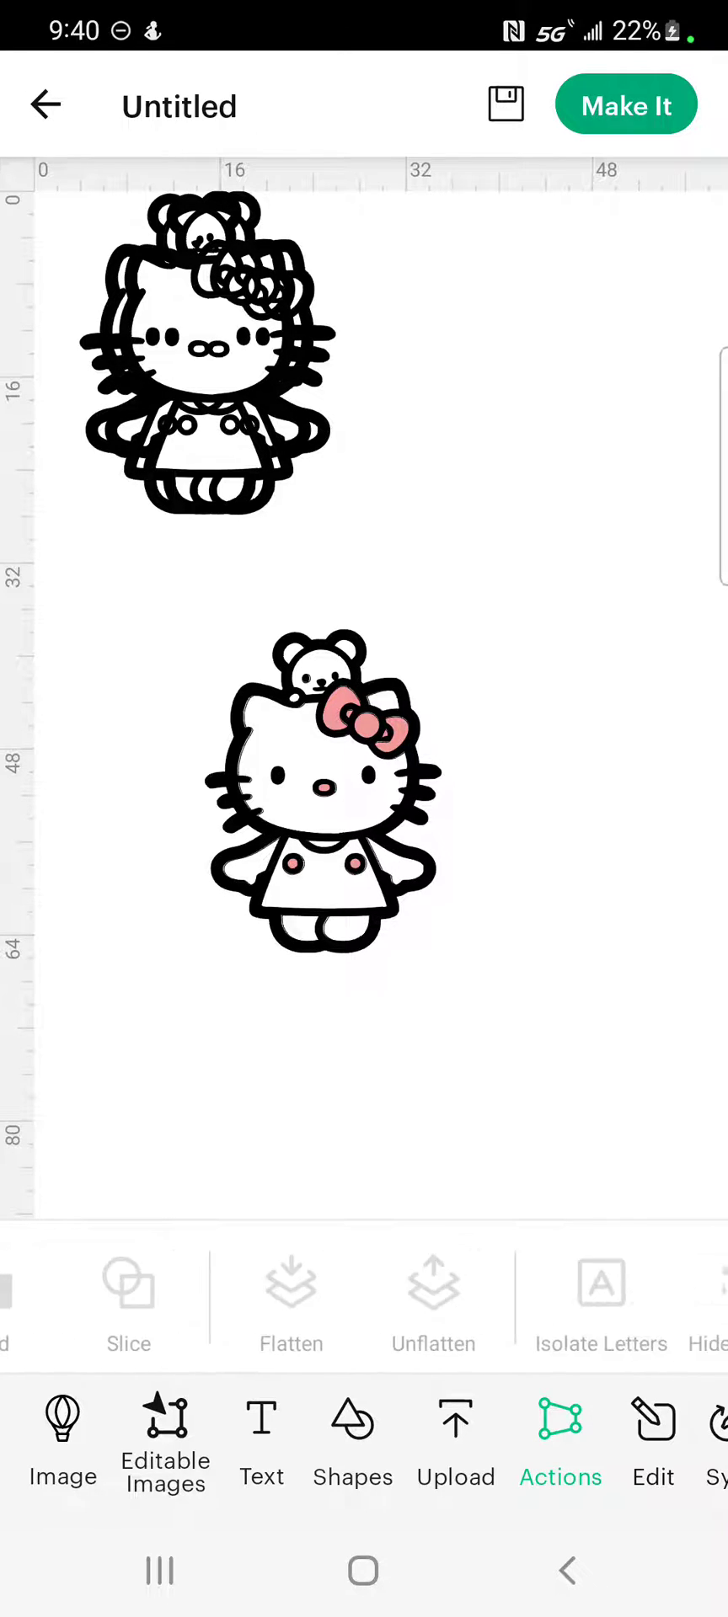
{"action": "mouse_move", "coordinate": [270, 833]}
{"action": "left_mouse_down"}
{"action": "mouse_move", "coordinate": [329, 905]}
{"action": "mouse_move", "coordinate": [489, 880]}
{"action": "left_mouse_up"}
{"action": "left_click", "coordinate": [345, 721]}
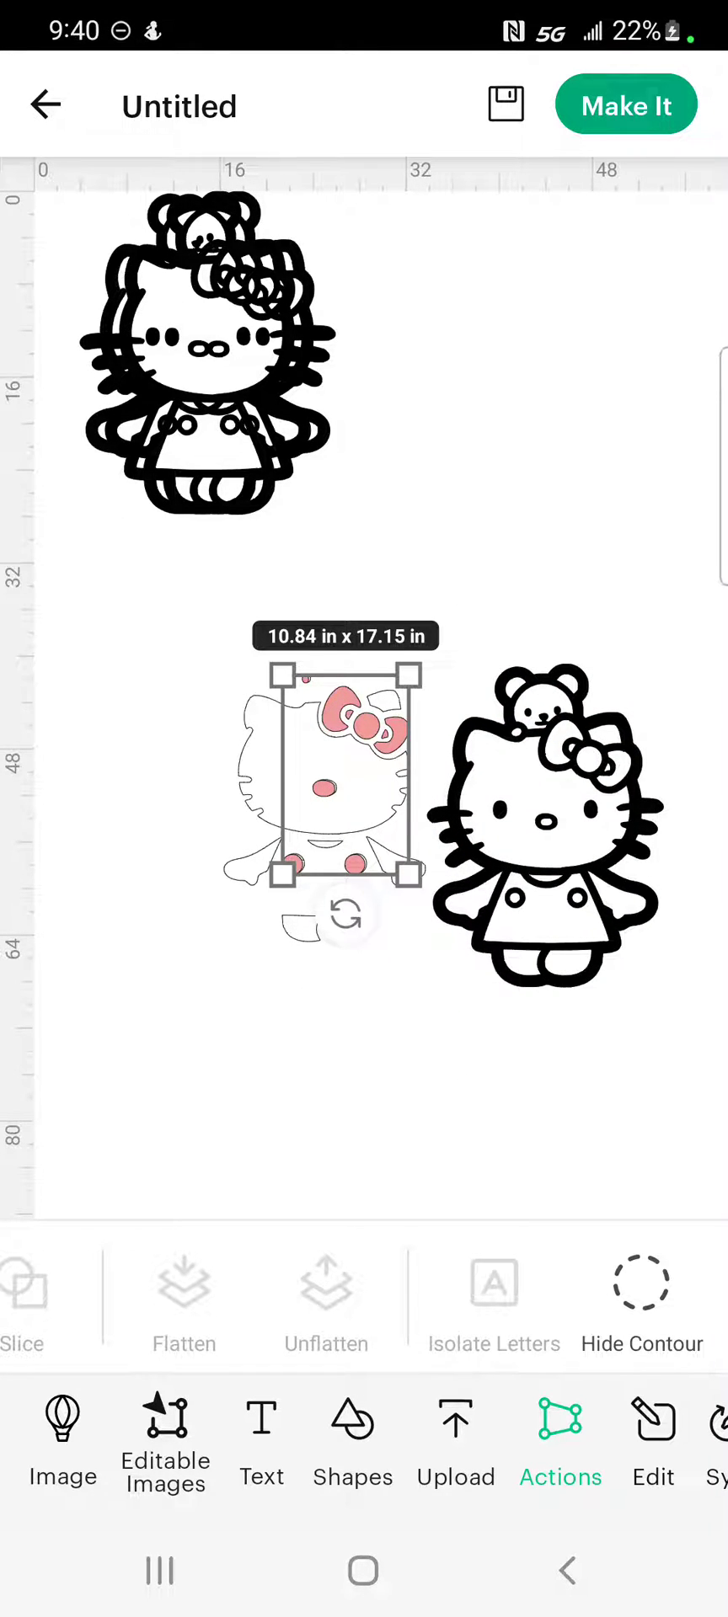
Hide the dress, its buttons and the bear's eye contours on the pink layer
{"action": "left_click", "coordinate": [641, 1288]}
{"action": "left_click_drag", "start_coordinate": [630, 1125], "coordinate": [630, 1137]}
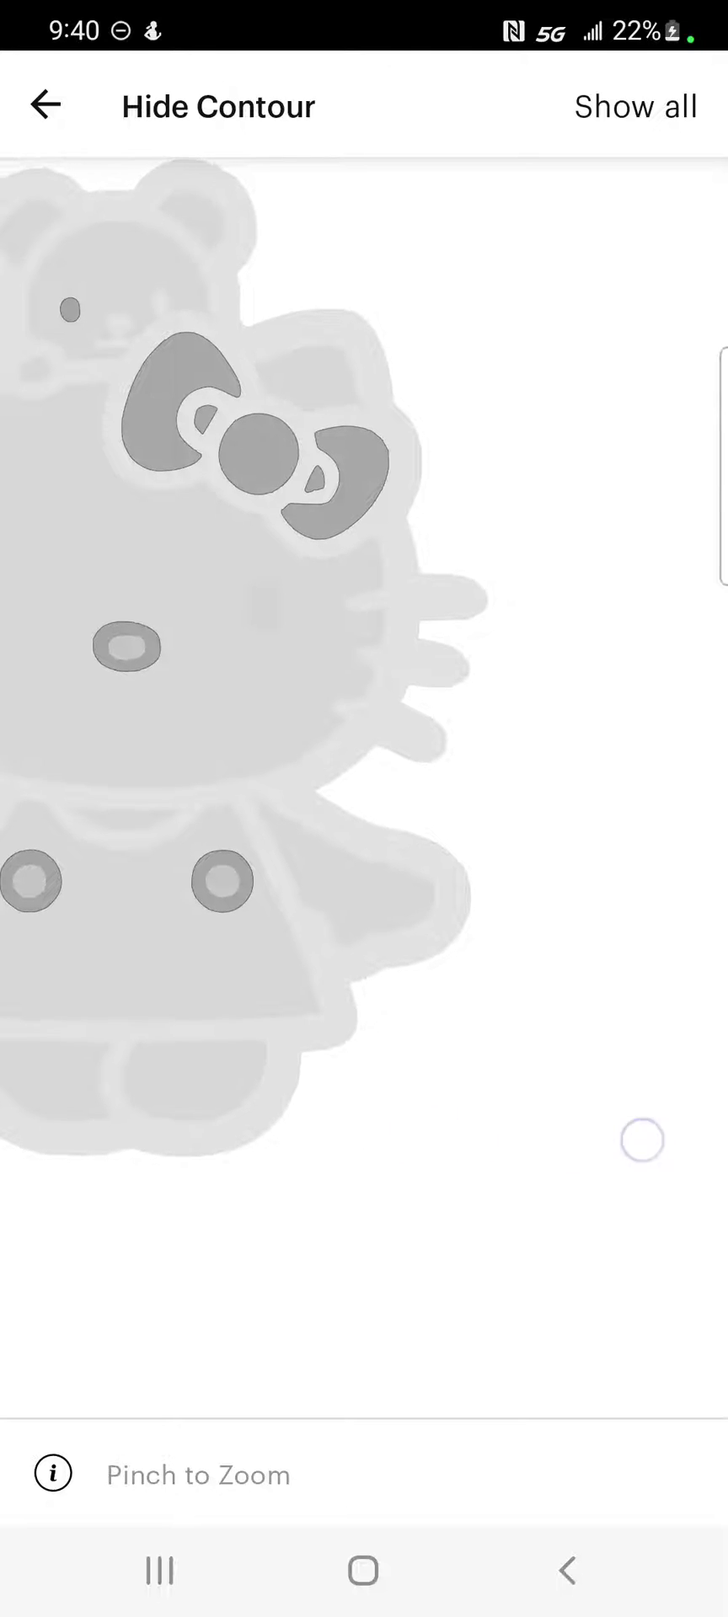
{"action": "left_click", "coordinate": [220, 889]}
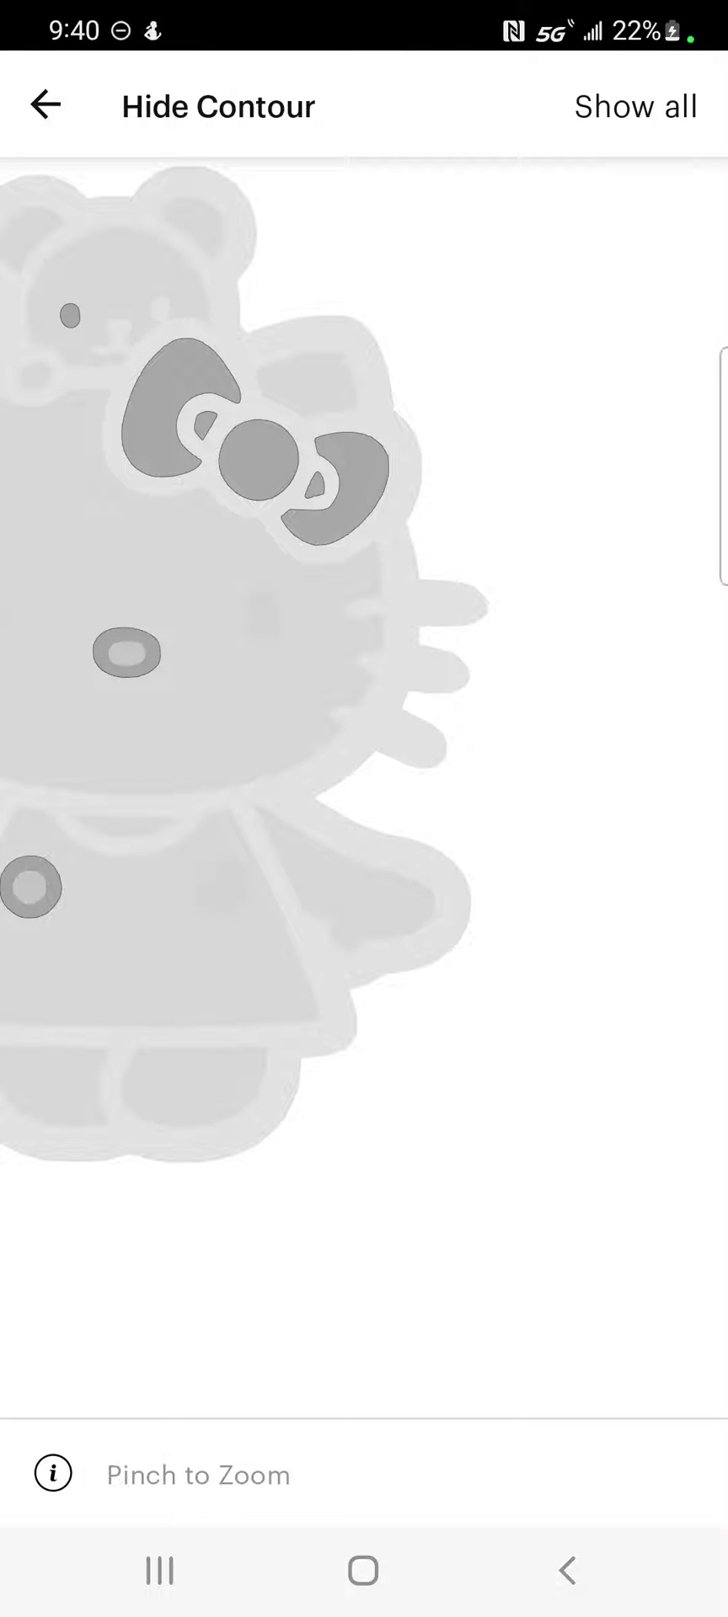
{"action": "left_click", "coordinate": [31, 887]}
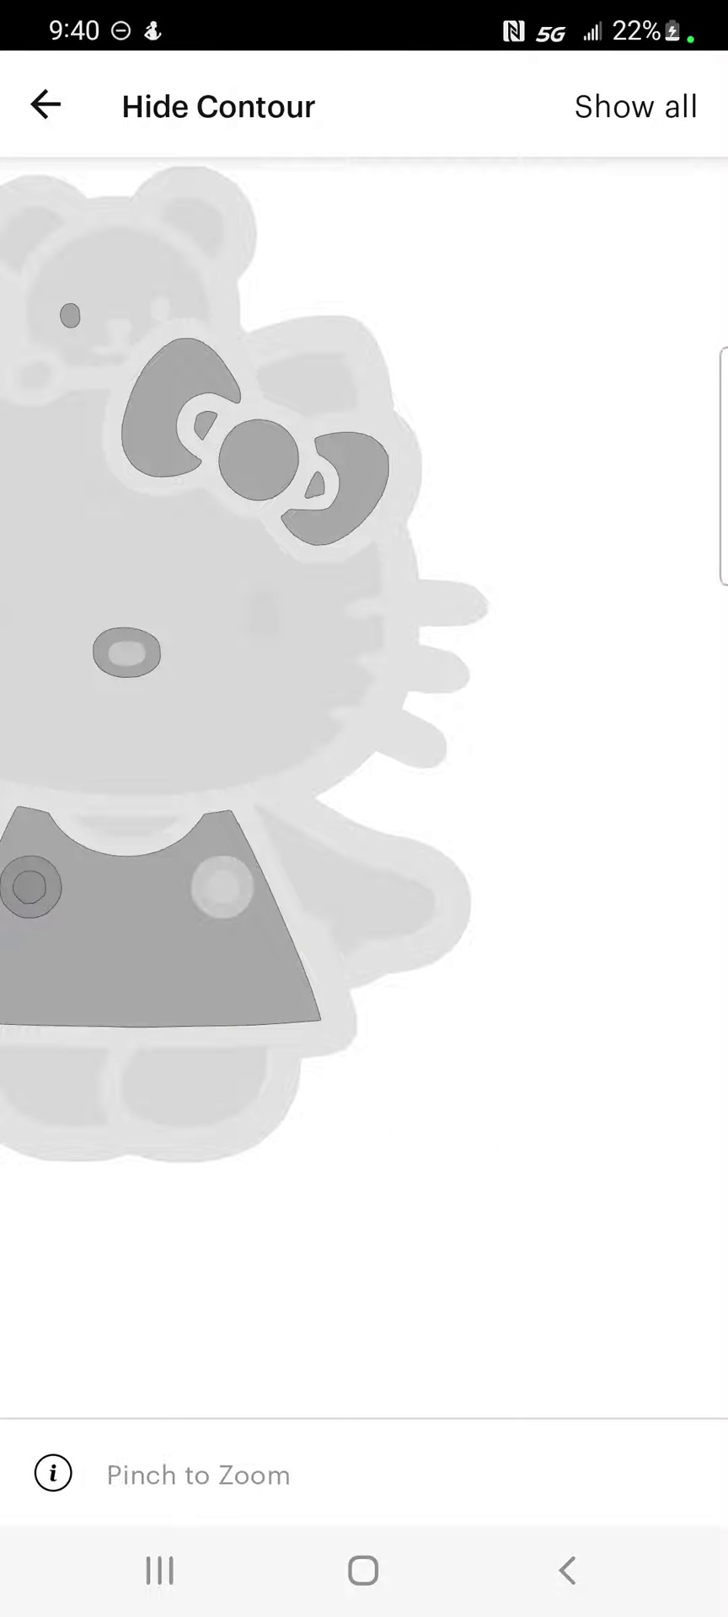
{"action": "left_click", "coordinate": [74, 977]}
{"action": "left_click_drag", "start_coordinate": [548, 1095], "coordinate": [547, 1080]}
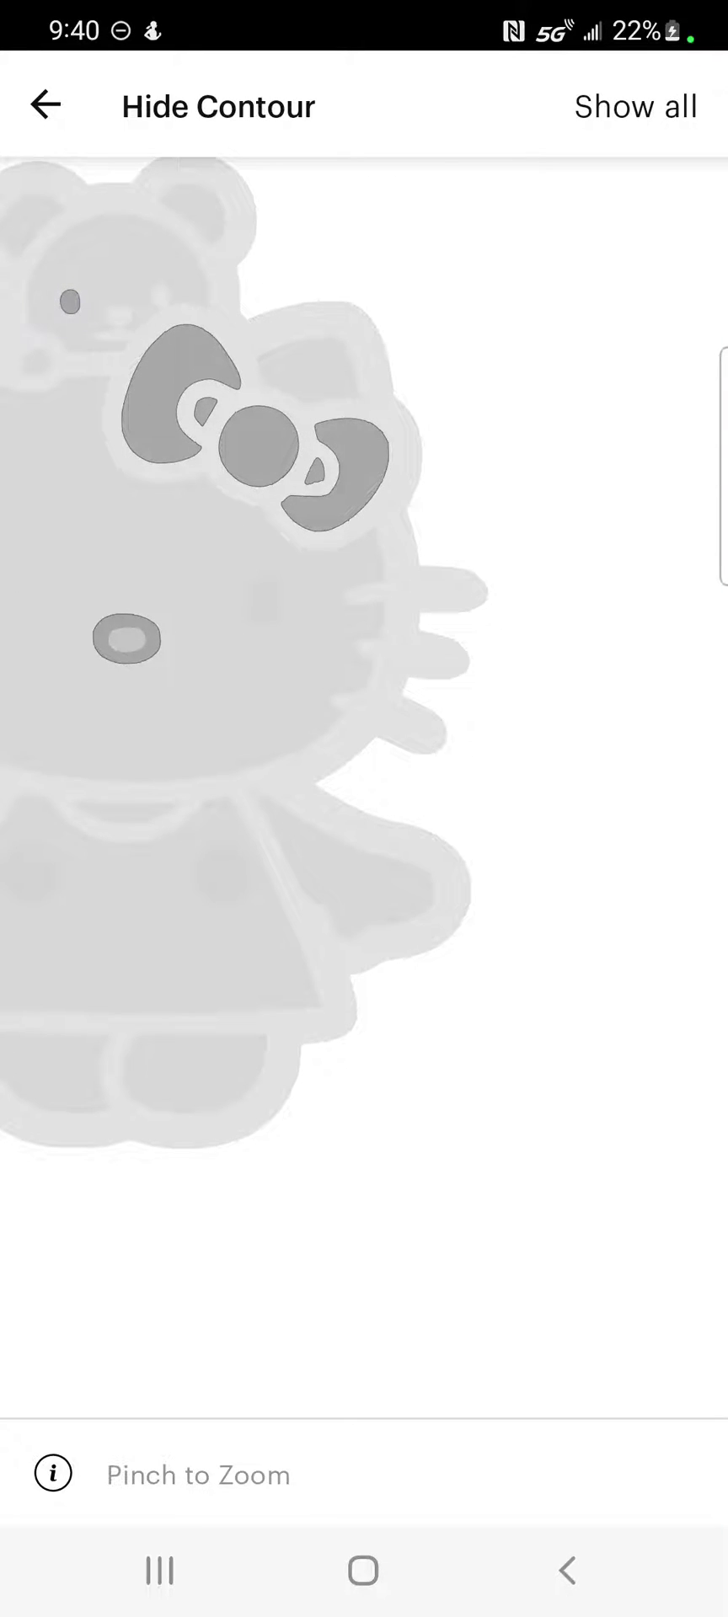
{"action": "left_click", "coordinate": [71, 303]}
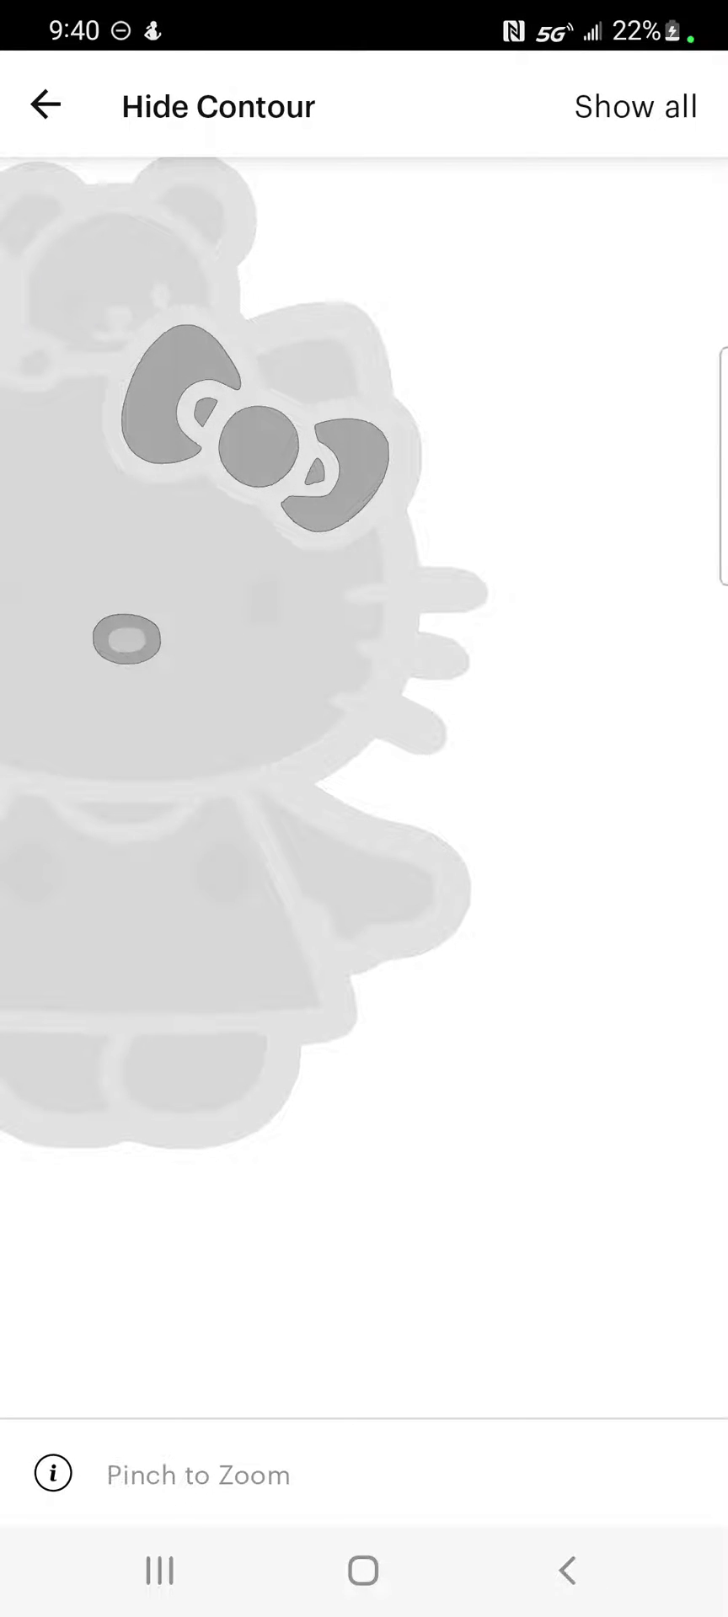
{"action": "left_click", "coordinate": [45, 105]}
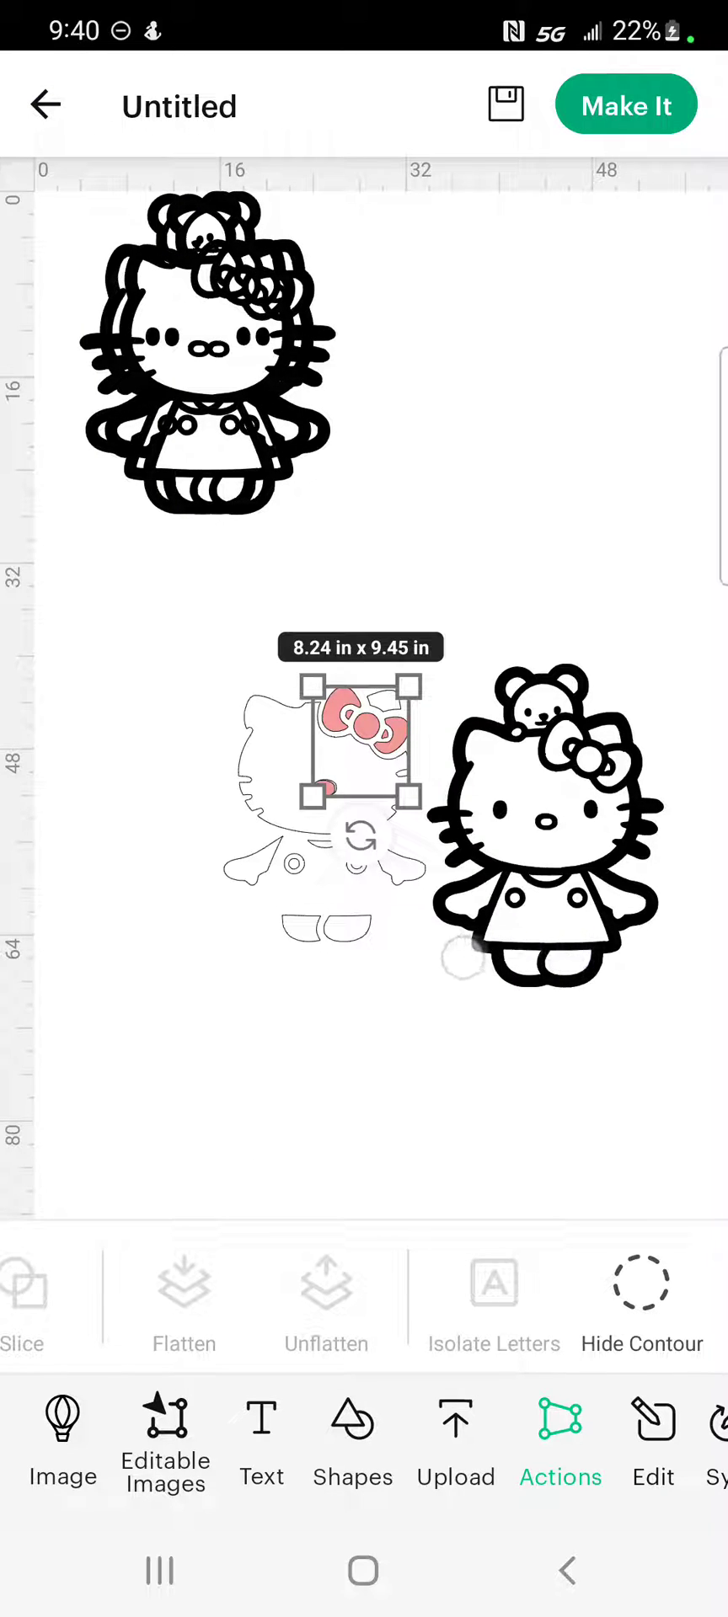
Put the black outline back over the pink layer and move the top stacked copy to the upper right
{"action": "left_click_drag", "start_coordinate": [575, 955], "coordinate": [358, 922]}
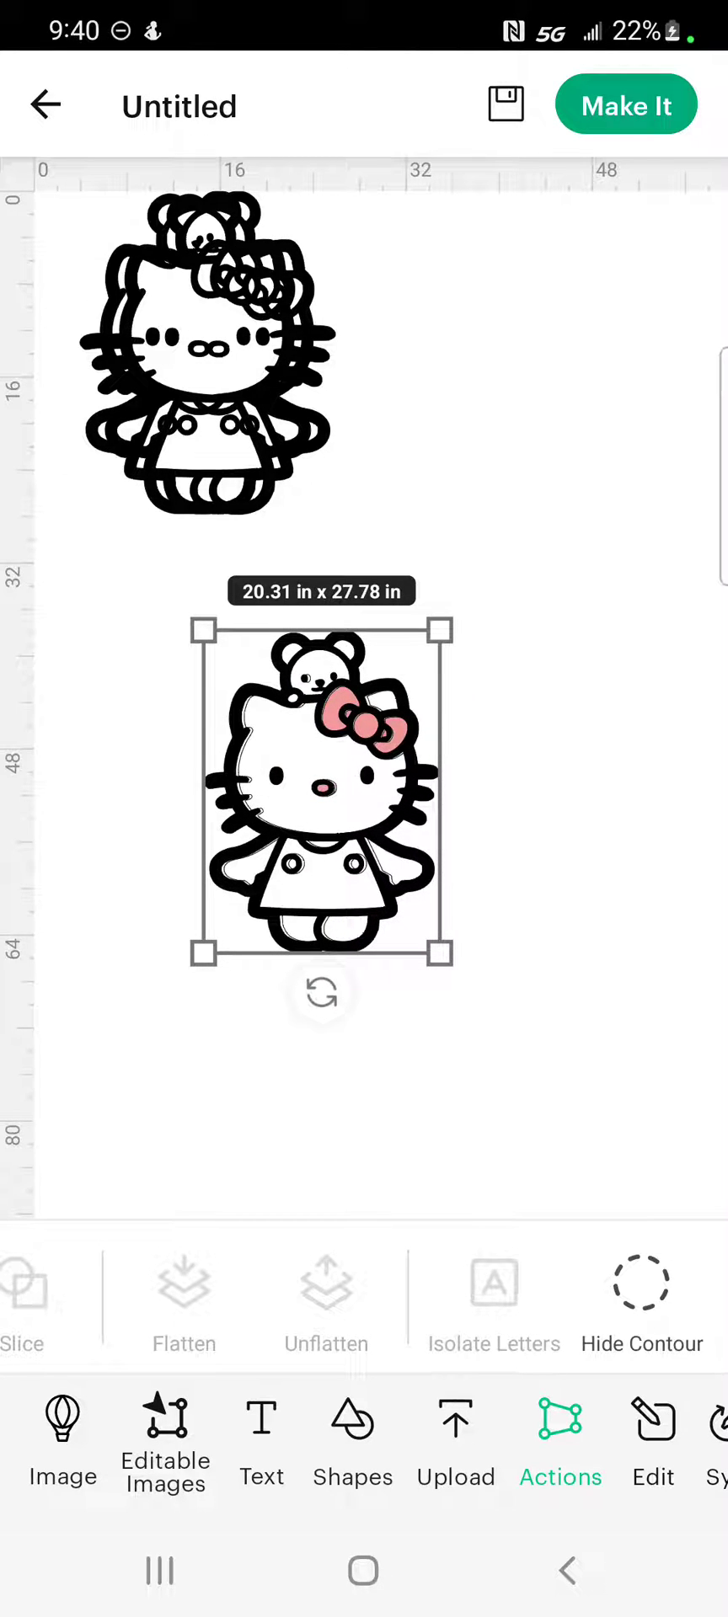
{"action": "left_click", "coordinate": [548, 1095]}
{"action": "left_click_drag", "start_coordinate": [211, 354], "coordinate": [548, 451]}
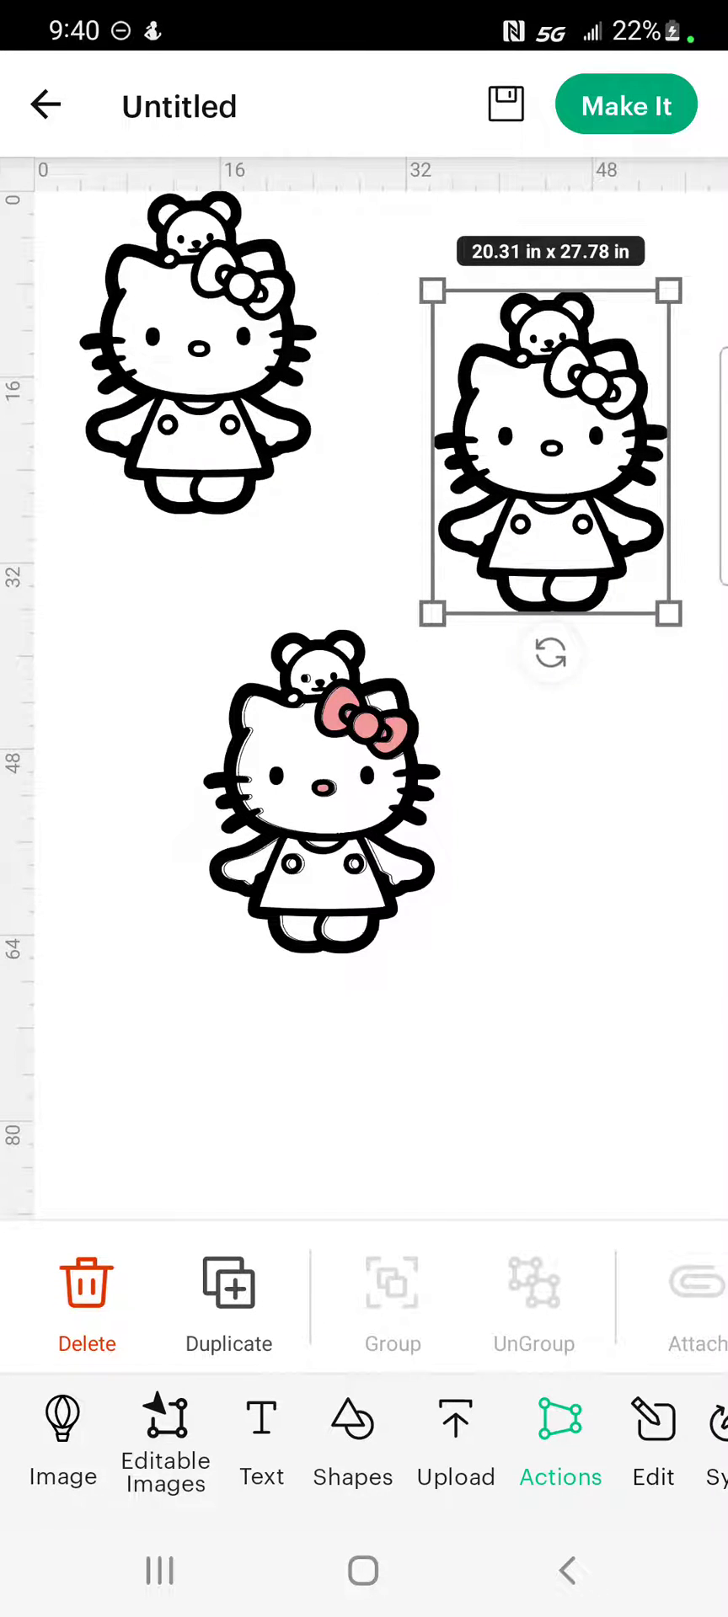
{"action": "left_click_drag", "start_coordinate": [589, 1301], "coordinate": [168, 1301]}
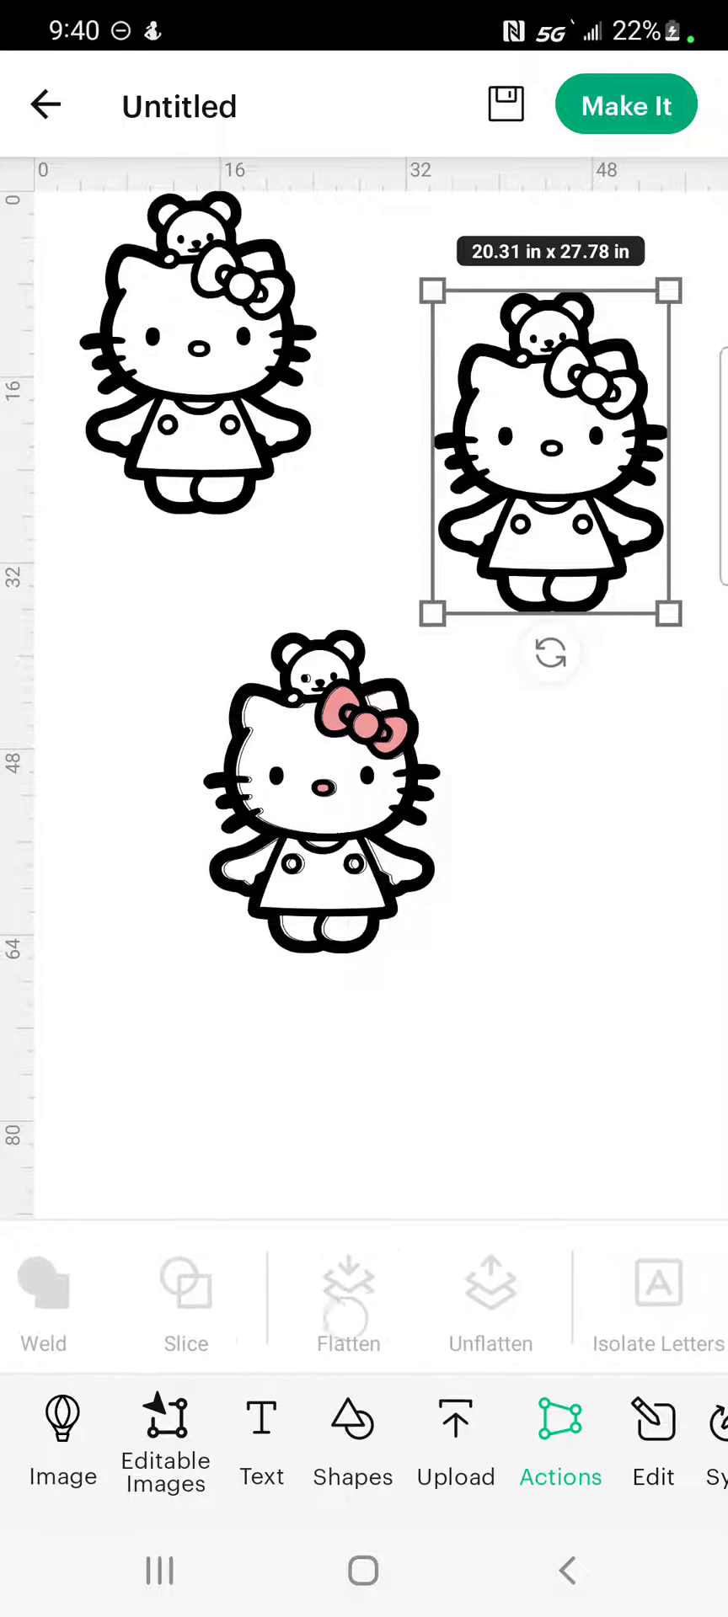
Hide the copy's face, outline, arms, buttons, dress, collar, sleeves, feet, eyes and nose contours
{"action": "left_click", "coordinate": [638, 1297]}
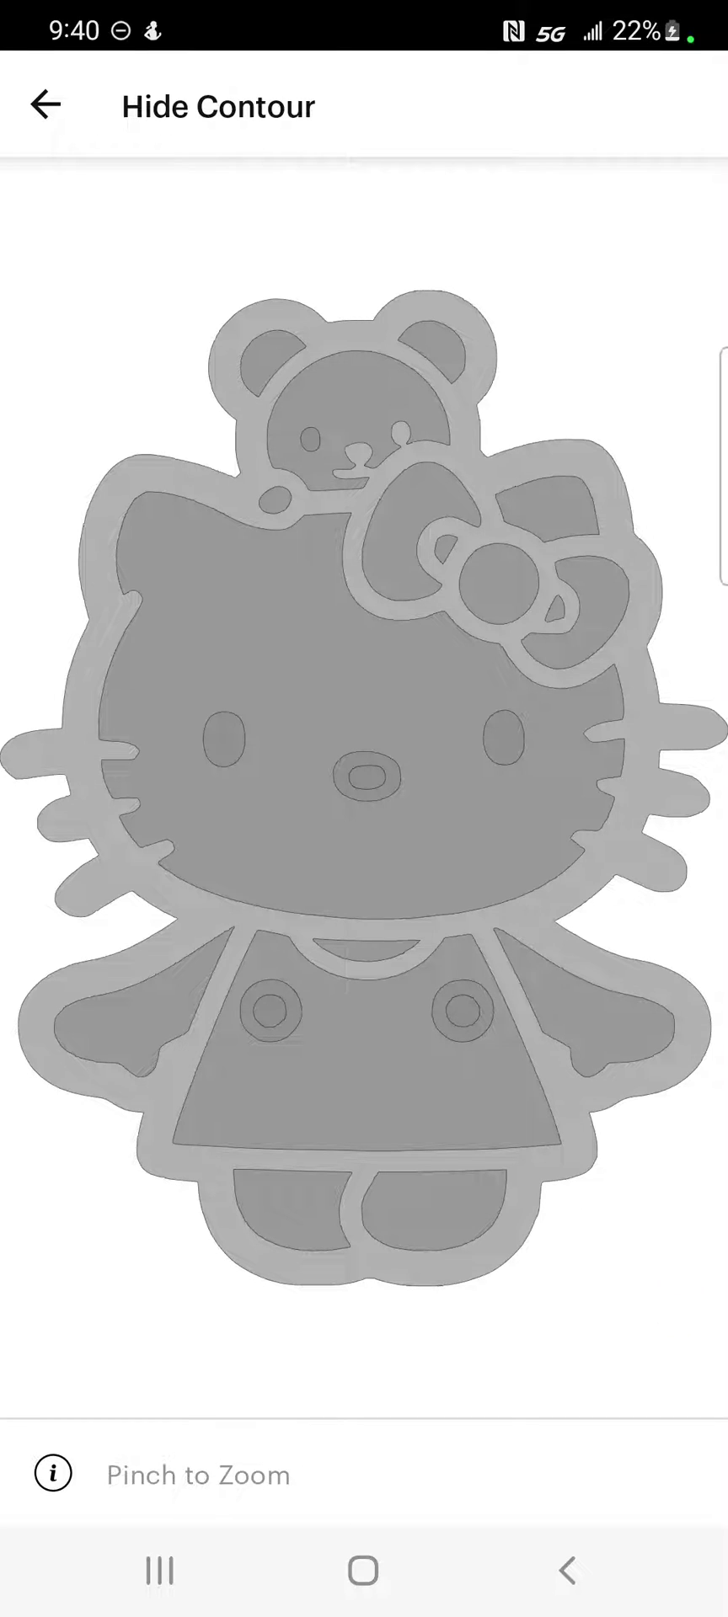
{"action": "left_click", "coordinate": [206, 643]}
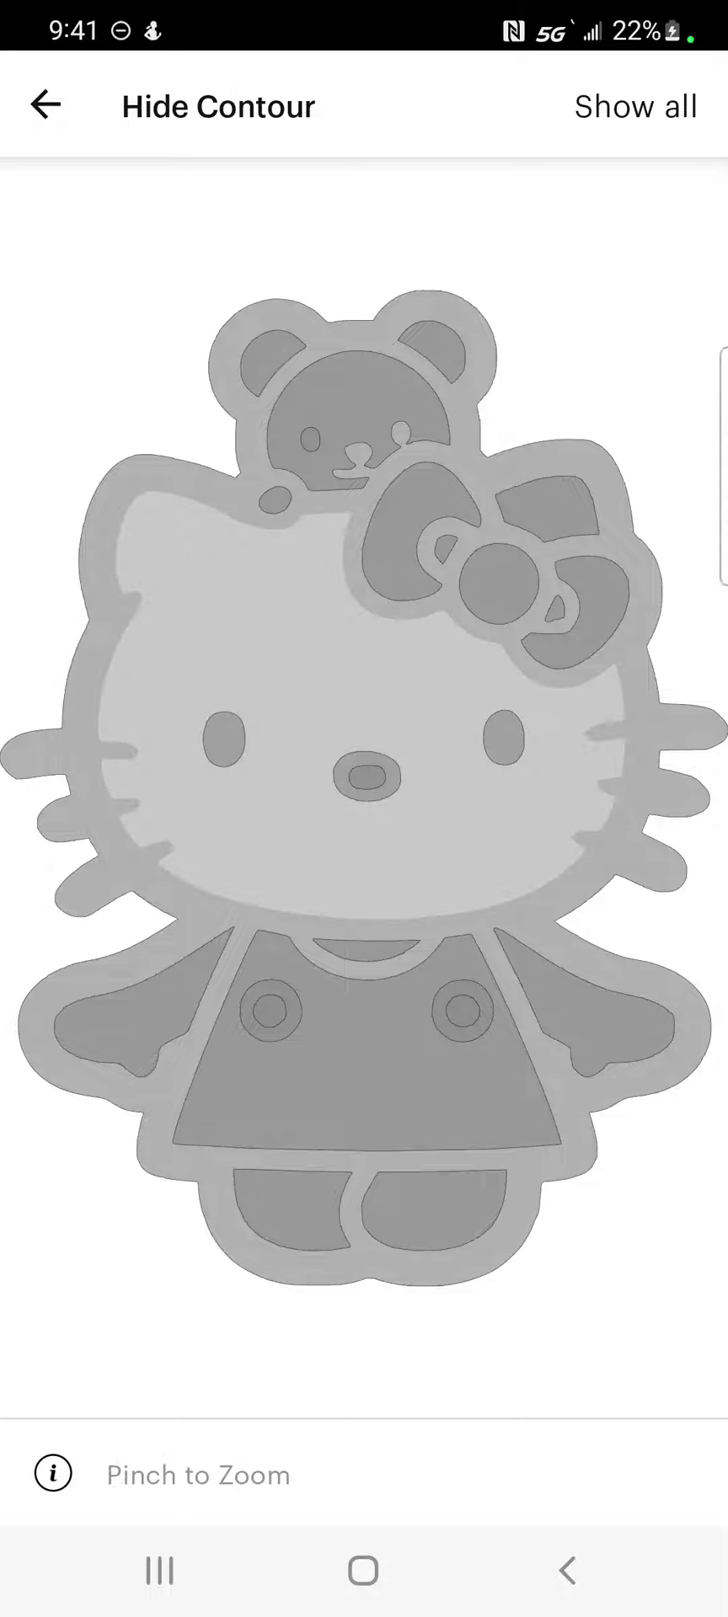
{"action": "left_click", "coordinate": [131, 470]}
{"action": "left_click", "coordinate": [110, 1023]}
{"action": "left_click", "coordinate": [269, 1010]}
{"action": "left_click", "coordinate": [269, 1011]}
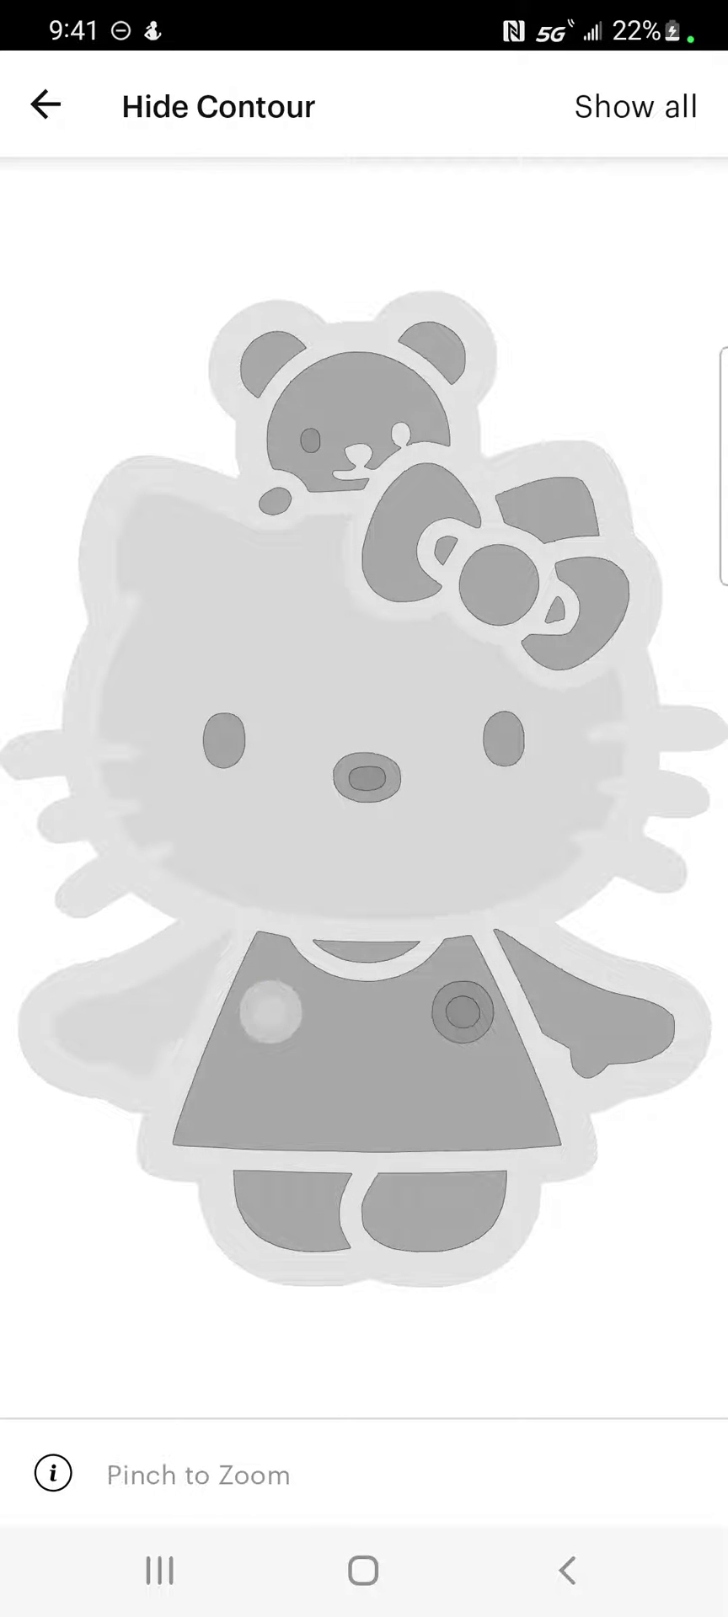
{"action": "left_click", "coordinate": [455, 1048]}
{"action": "left_click", "coordinate": [462, 1012]}
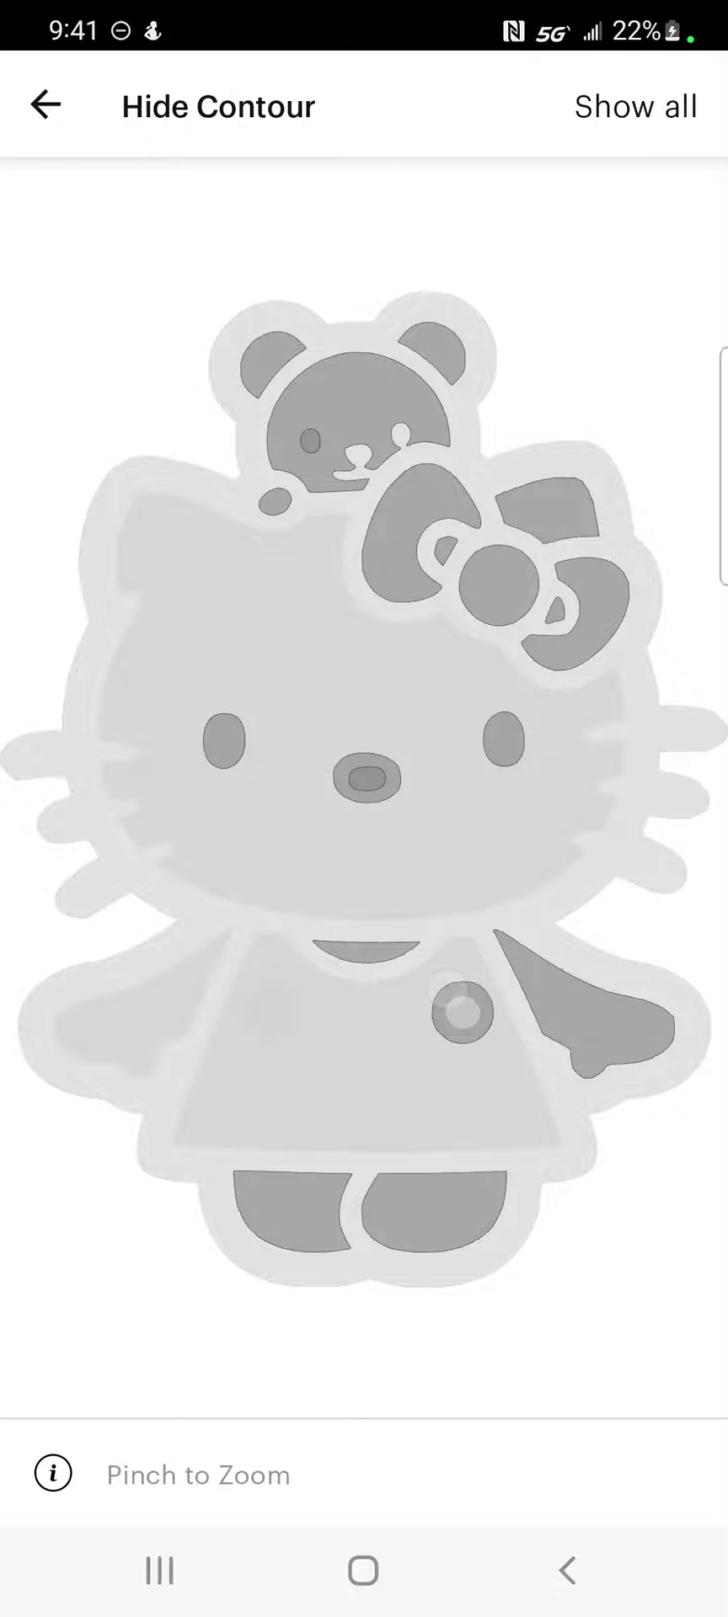
{"action": "left_click", "coordinate": [482, 1027]}
{"action": "left_click", "coordinate": [366, 950]}
{"action": "left_click", "coordinate": [611, 1055]}
{"action": "left_click", "coordinate": [266, 1166]}
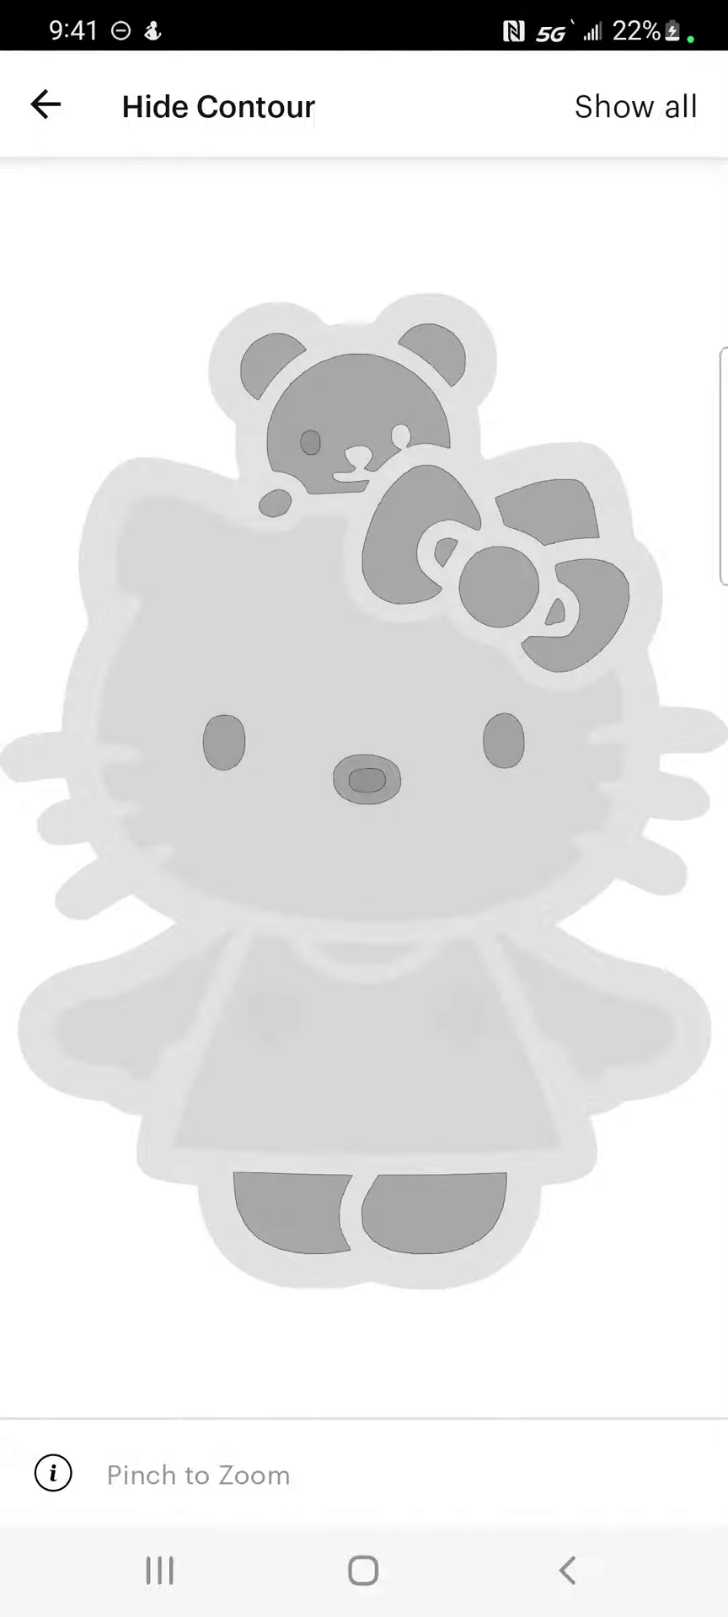
{"action": "left_click", "coordinate": [273, 1200]}
{"action": "left_click", "coordinate": [443, 1228]}
{"action": "left_click", "coordinate": [223, 742]}
{"action": "left_click", "coordinate": [344, 791]}
{"action": "left_click", "coordinate": [366, 780]}
{"action": "left_click", "coordinate": [503, 740]}
Hide the bow pieces, outer outline and bear's eye, leaving only the teddy bear
{"action": "left_click", "coordinate": [396, 543]}
{"action": "left_click", "coordinate": [439, 542]}
{"action": "left_click", "coordinate": [635, 107]}
{"action": "left_click", "coordinate": [342, 589]}
{"action": "left_click", "coordinate": [280, 650]}
{"action": "left_click", "coordinate": [370, 586]}
{"action": "left_click", "coordinate": [405, 568]}
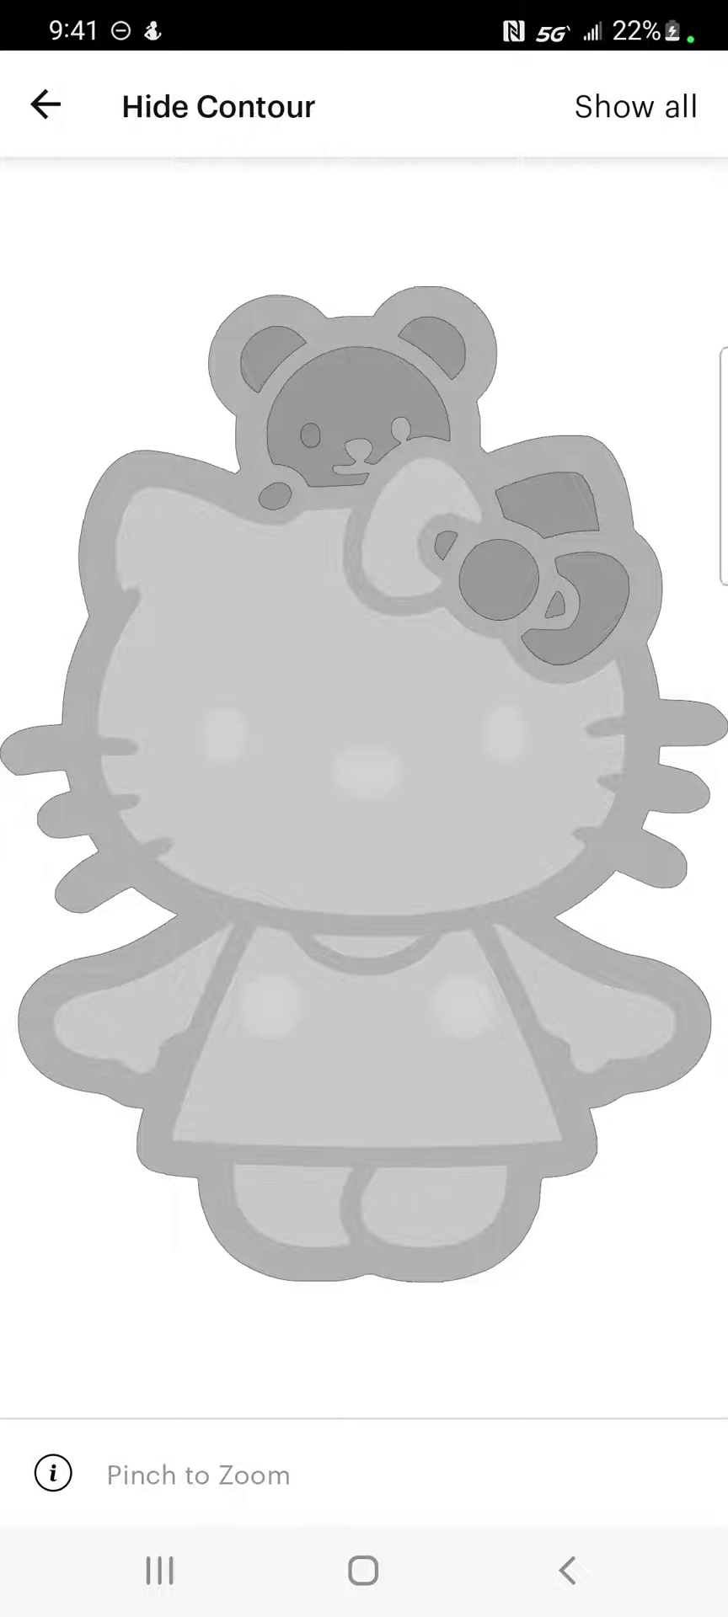
{"action": "left_click", "coordinate": [546, 470]}
{"action": "left_click", "coordinate": [498, 577]}
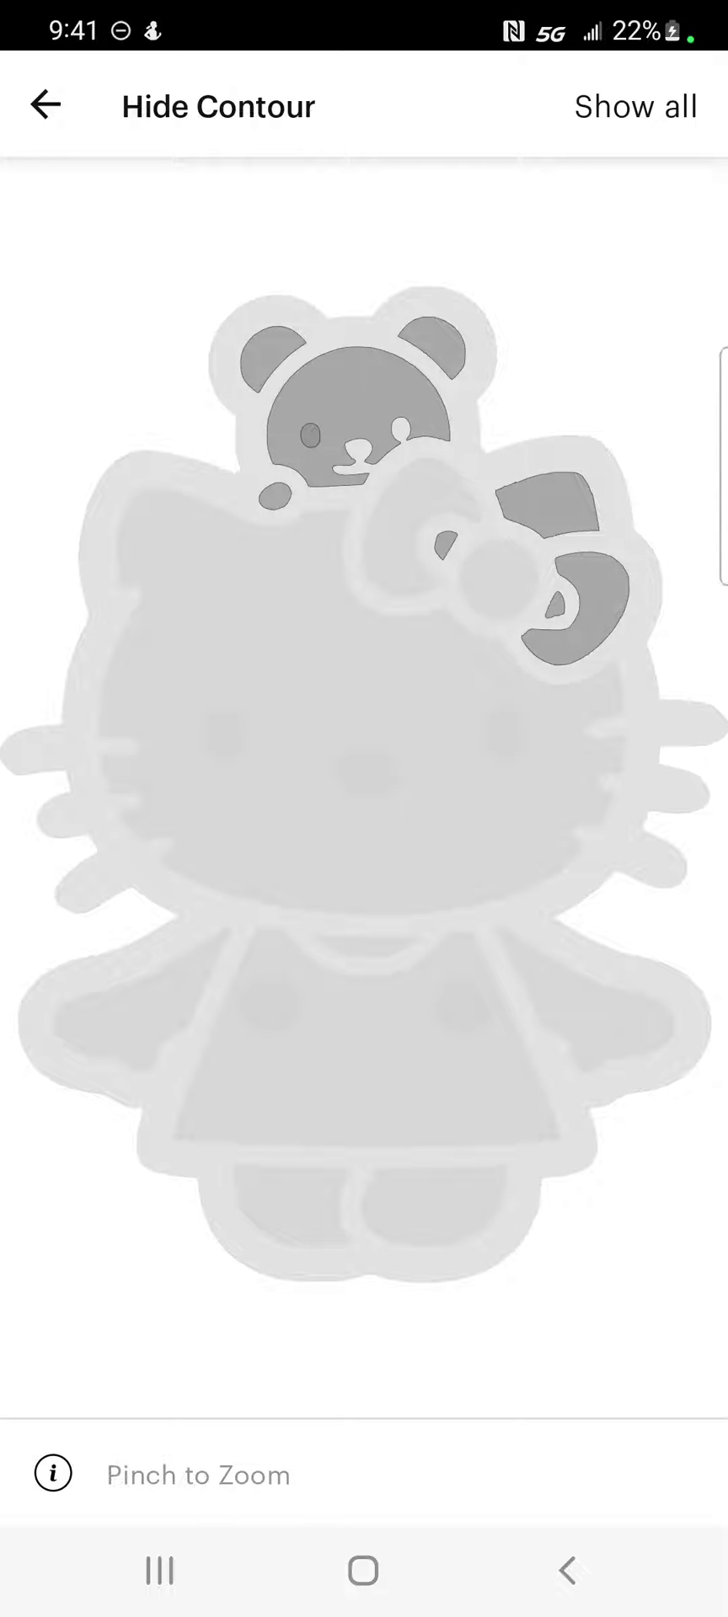
{"action": "left_click", "coordinate": [441, 544]}
{"action": "left_click", "coordinate": [600, 608]}
{"action": "left_click", "coordinate": [547, 504]}
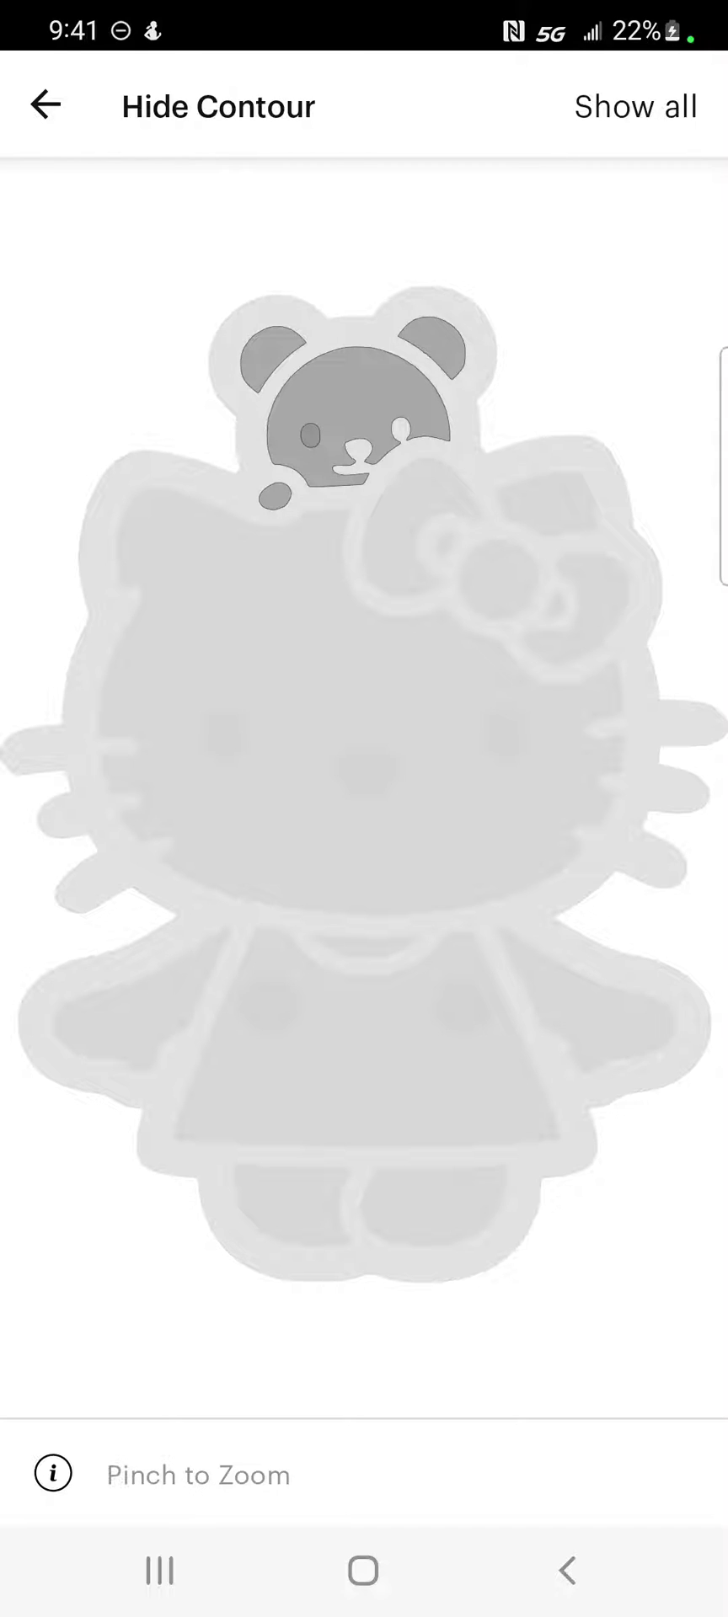
{"action": "left_click", "coordinate": [310, 436]}
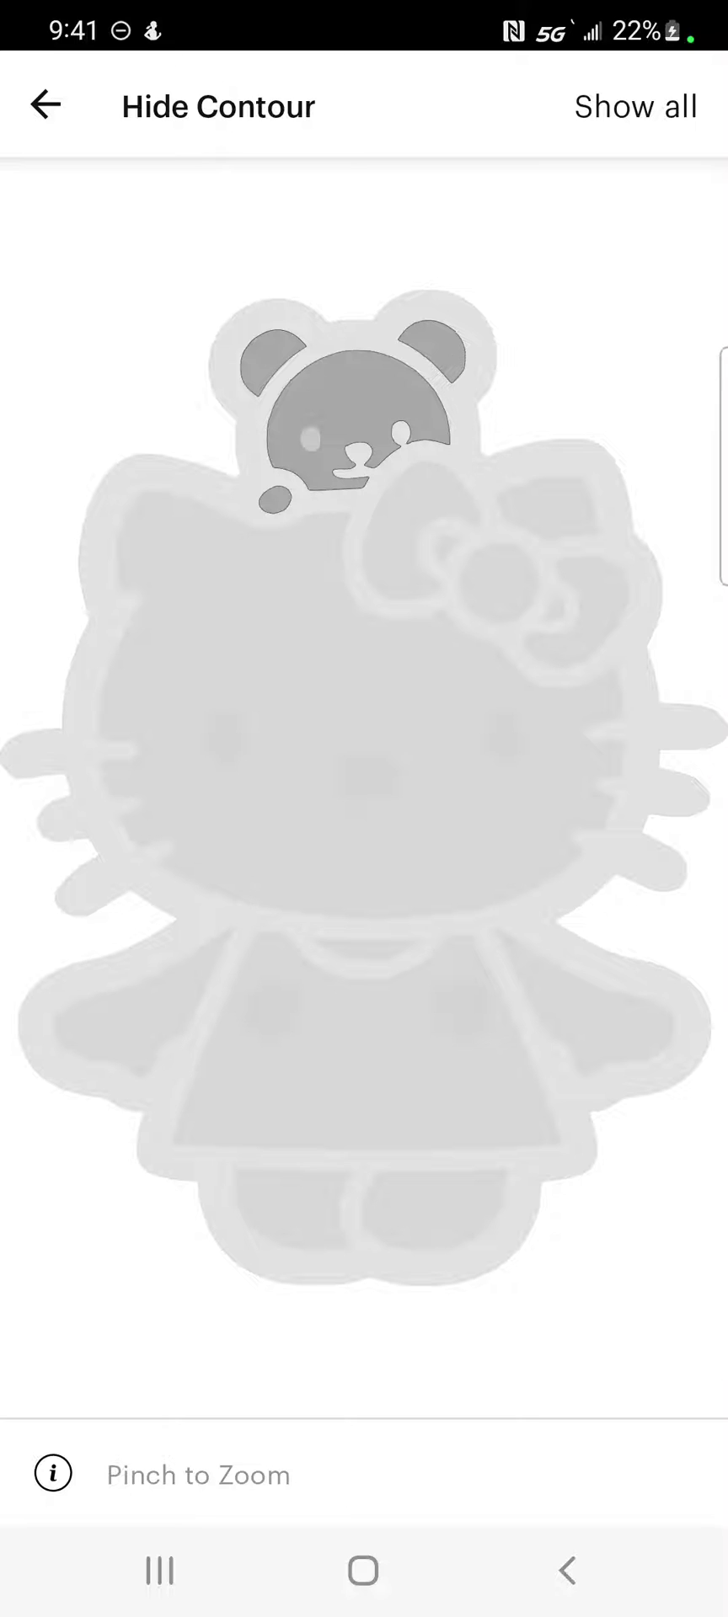
{"action": "left_click", "coordinate": [46, 105]}
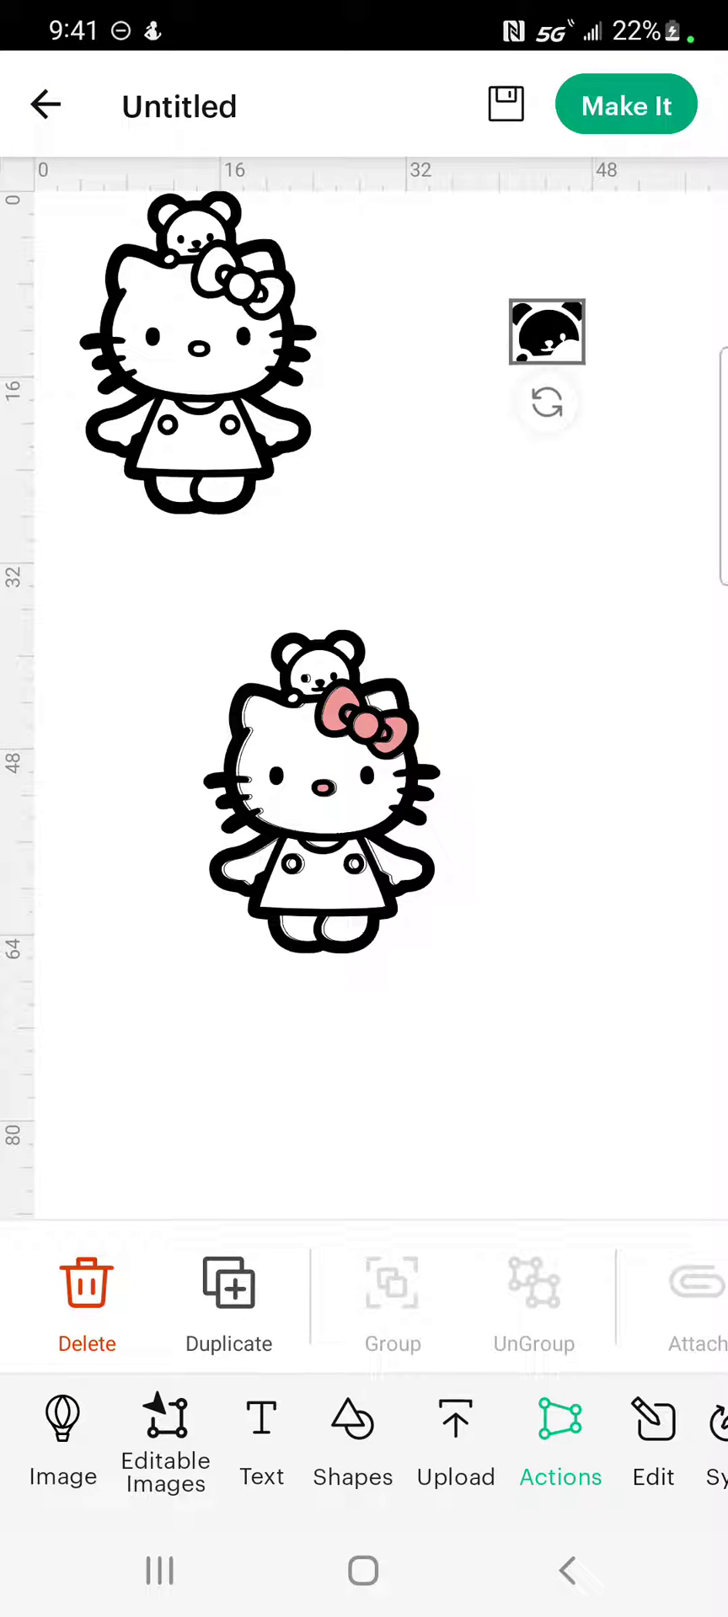
Colour the bear piece brown and place it on Hello Kitty's head
{"action": "left_click", "coordinate": [653, 1432]}
{"action": "left_click", "coordinate": [82, 1289]}
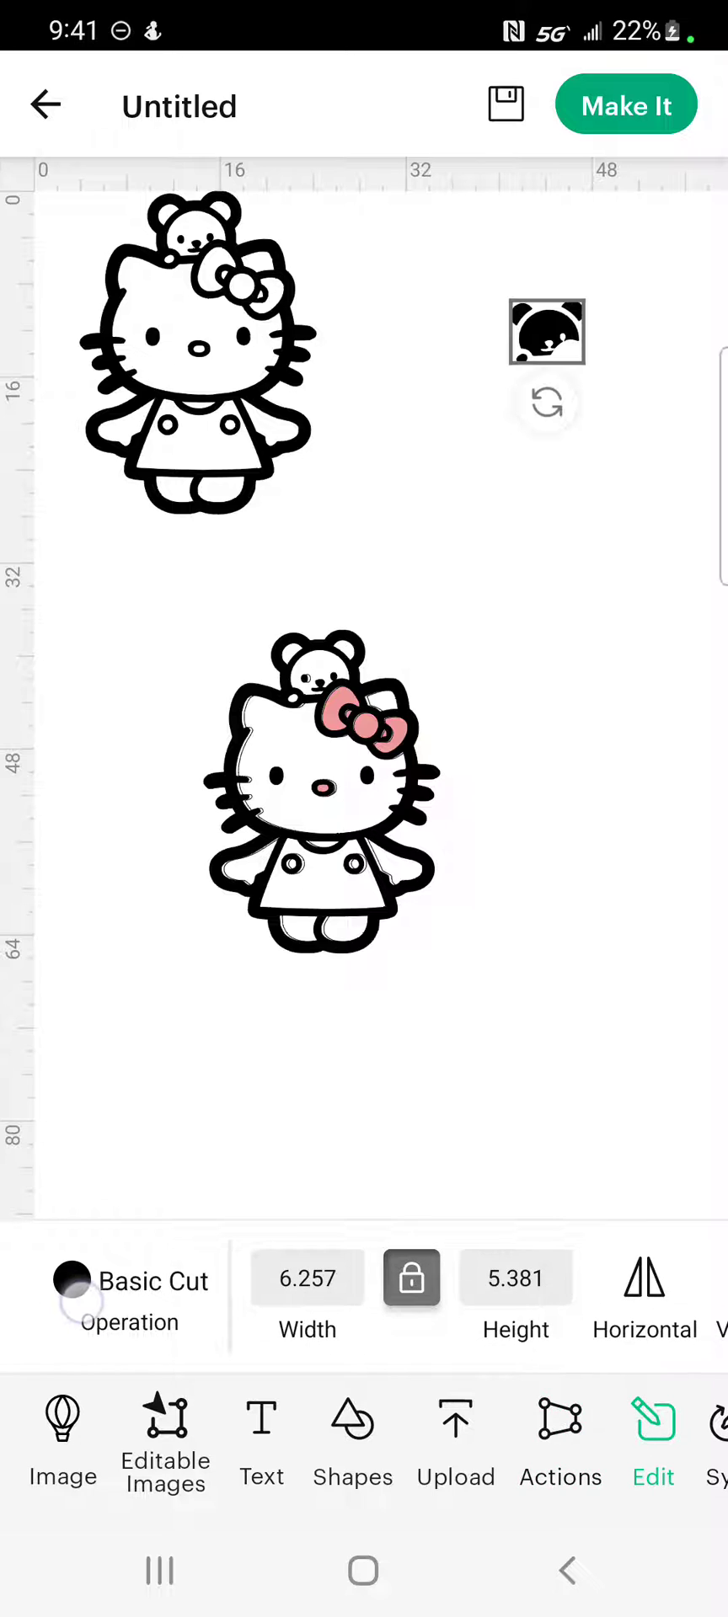
{"action": "left_click", "coordinate": [676, 325]}
{"action": "left_click", "coordinate": [638, 726]}
{"action": "left_click", "coordinate": [51, 104]}
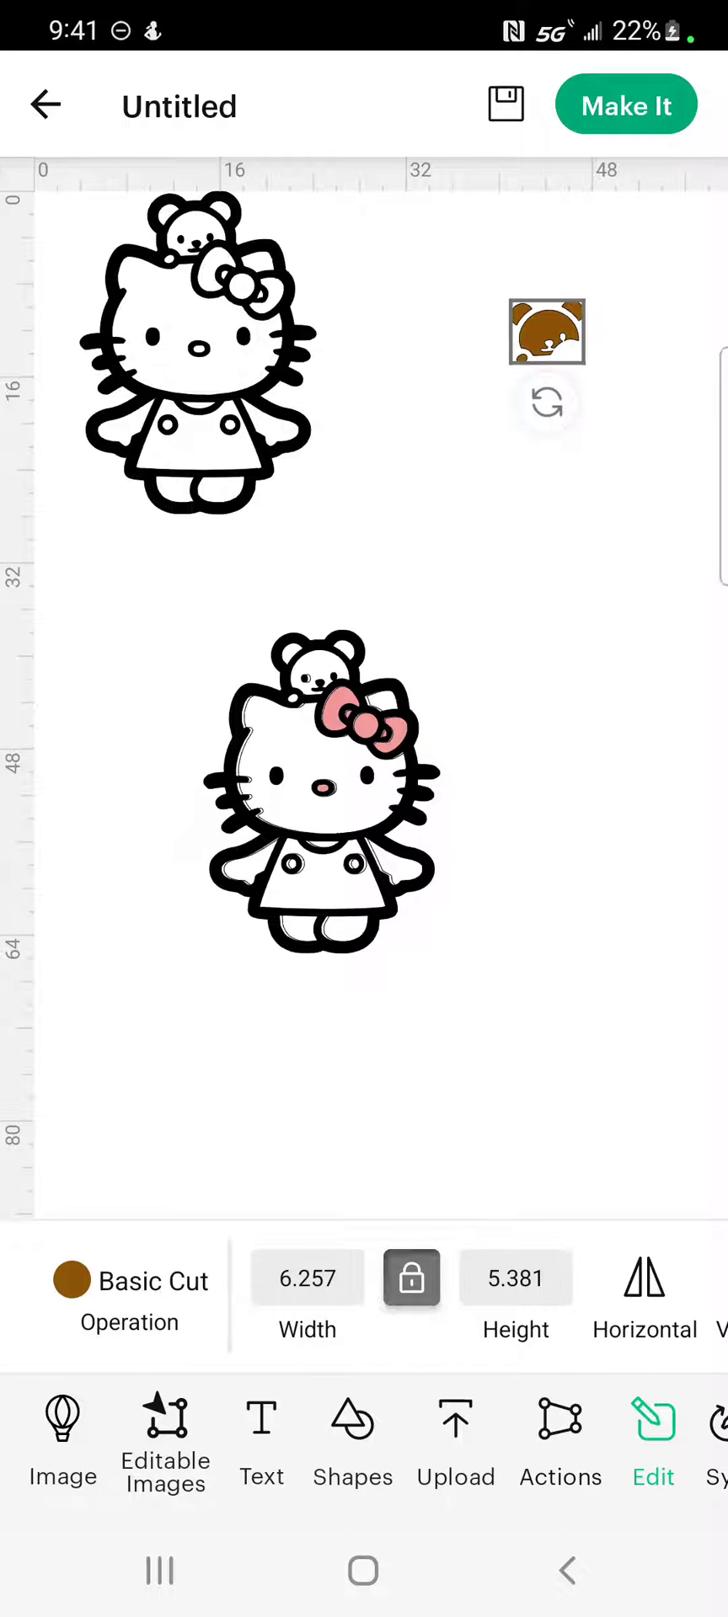
{"action": "left_click", "coordinate": [565, 387]}
{"action": "mouse_move", "coordinate": [532, 358]}
{"action": "left_mouse_down"}
{"action": "mouse_move", "coordinate": [412, 619]}
{"action": "mouse_move", "coordinate": [296, 697]}
{"action": "mouse_move", "coordinate": [325, 680]}
{"action": "mouse_move", "coordinate": [315, 688]}
{"action": "left_mouse_up"}
{"action": "mouse_move", "coordinate": [335, 802]}
{"action": "left_mouse_down"}
{"action": "mouse_move", "coordinate": [328, 804]}
{"action": "mouse_move", "coordinate": [334, 826]}
{"action": "mouse_move", "coordinate": [318, 842]}
{"action": "left_mouse_up"}
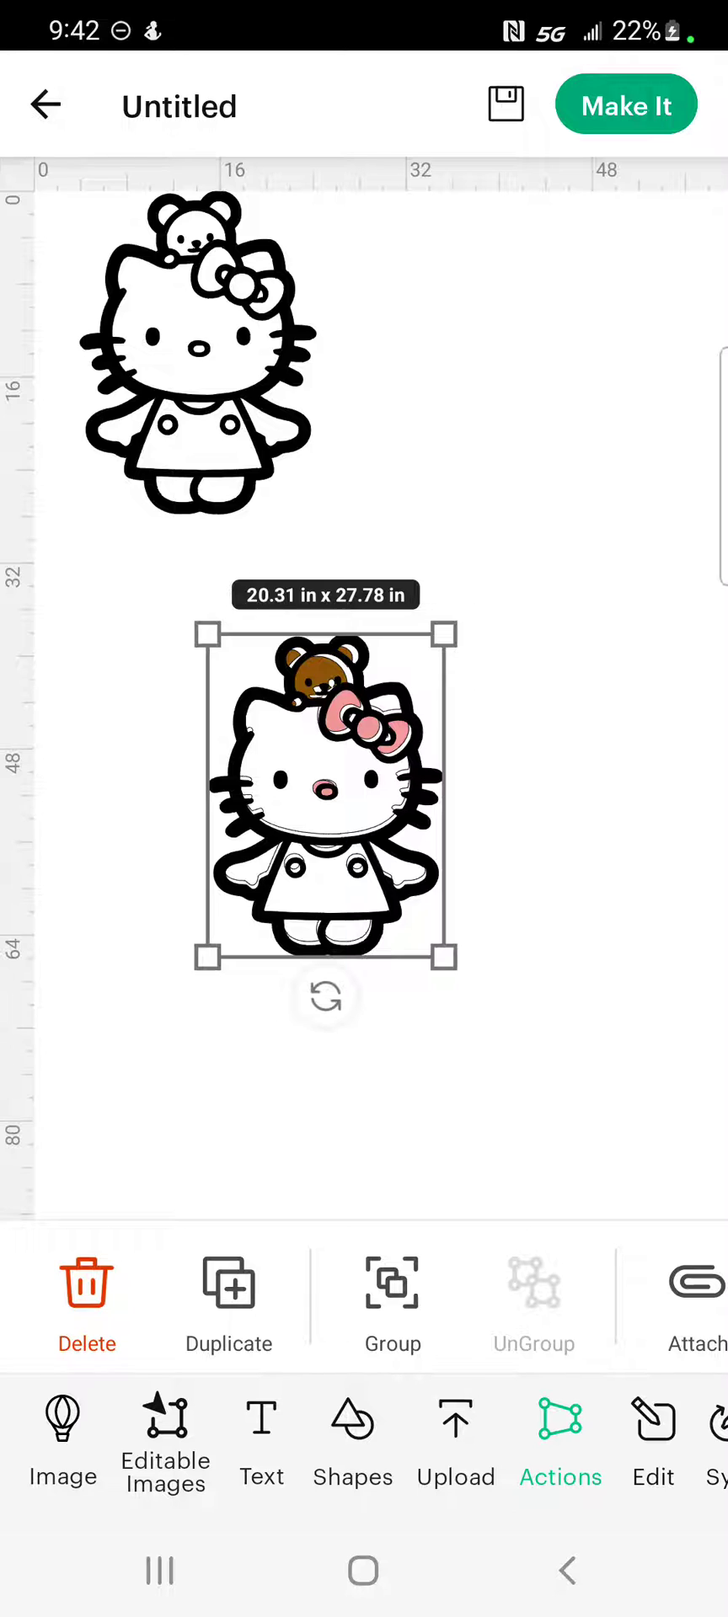
Move the top Hello Kitty copy right and down, ready for contour hiding
{"action": "left_click", "coordinate": [160, 391]}
{"action": "left_click_drag", "start_coordinate": [166, 425], "coordinate": [441, 479]}
{"action": "left_click", "coordinate": [560, 1436]}
{"action": "left_click", "coordinate": [560, 1436]}
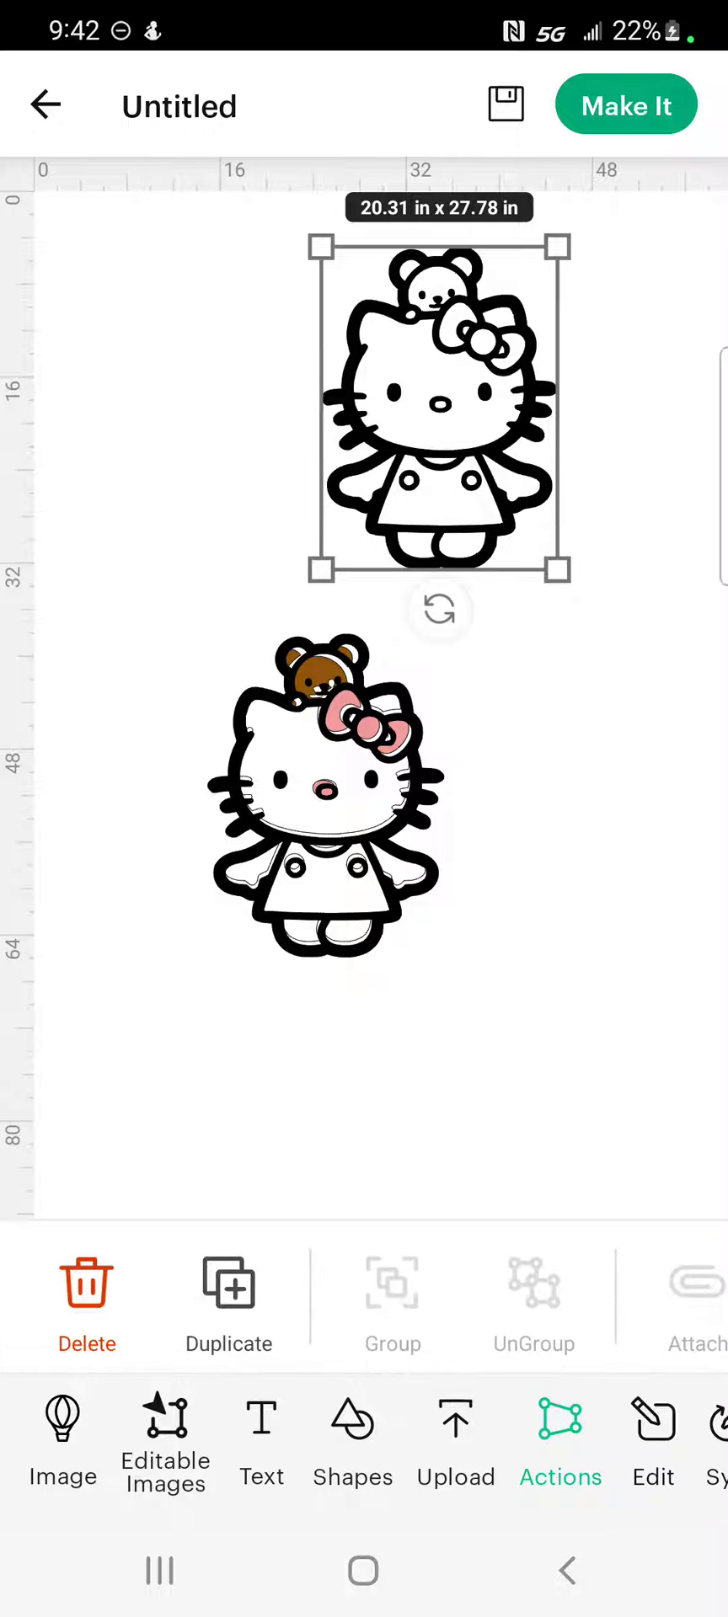
{"action": "left_click_drag", "start_coordinate": [539, 1297], "coordinate": [101, 1297]}
{"action": "left_click", "coordinate": [641, 1289]}
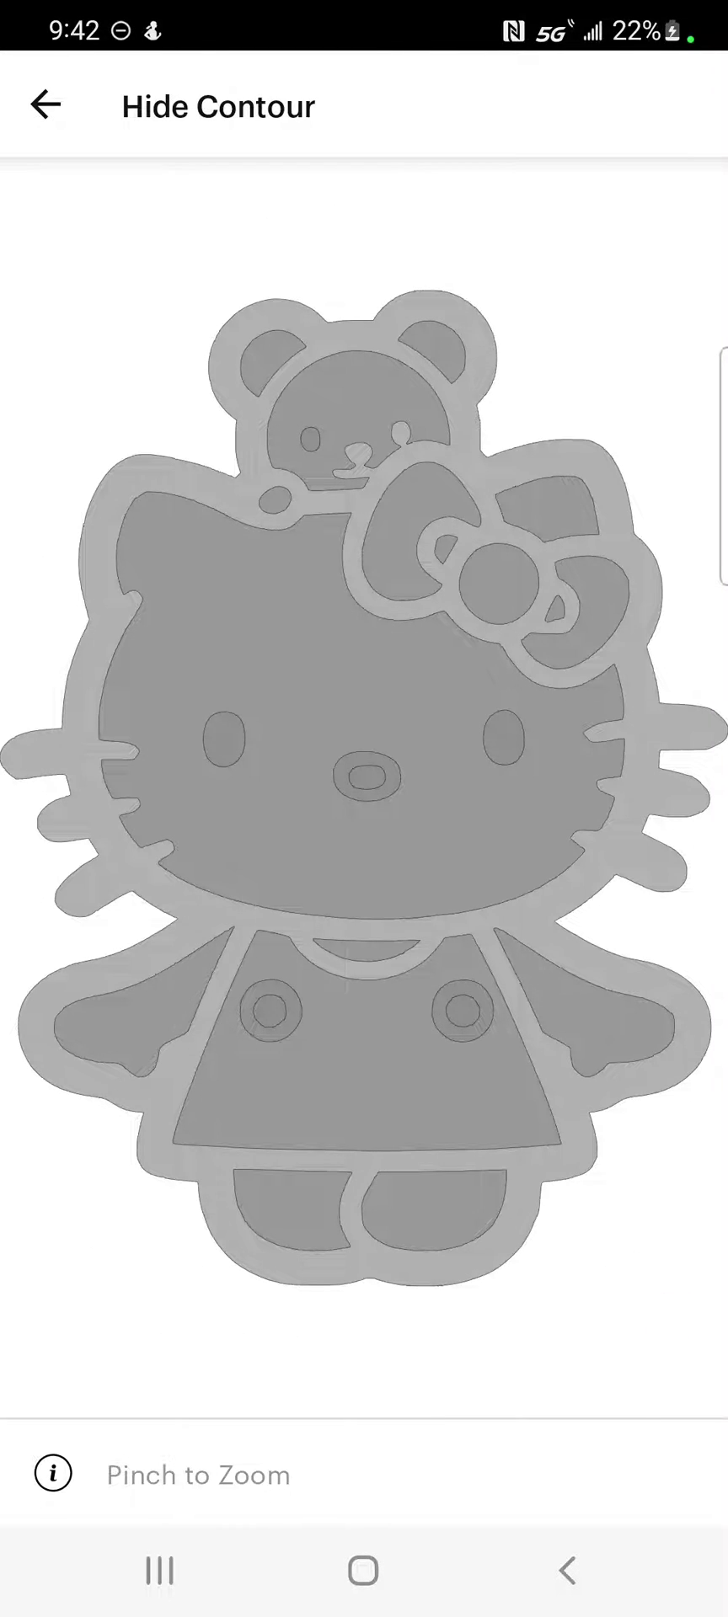
Hide the copy's sleeves, legs, buttons, collar, face, eyes and nose contours
{"action": "left_click", "coordinate": [118, 1023]}
{"action": "left_click", "coordinate": [604, 1012]}
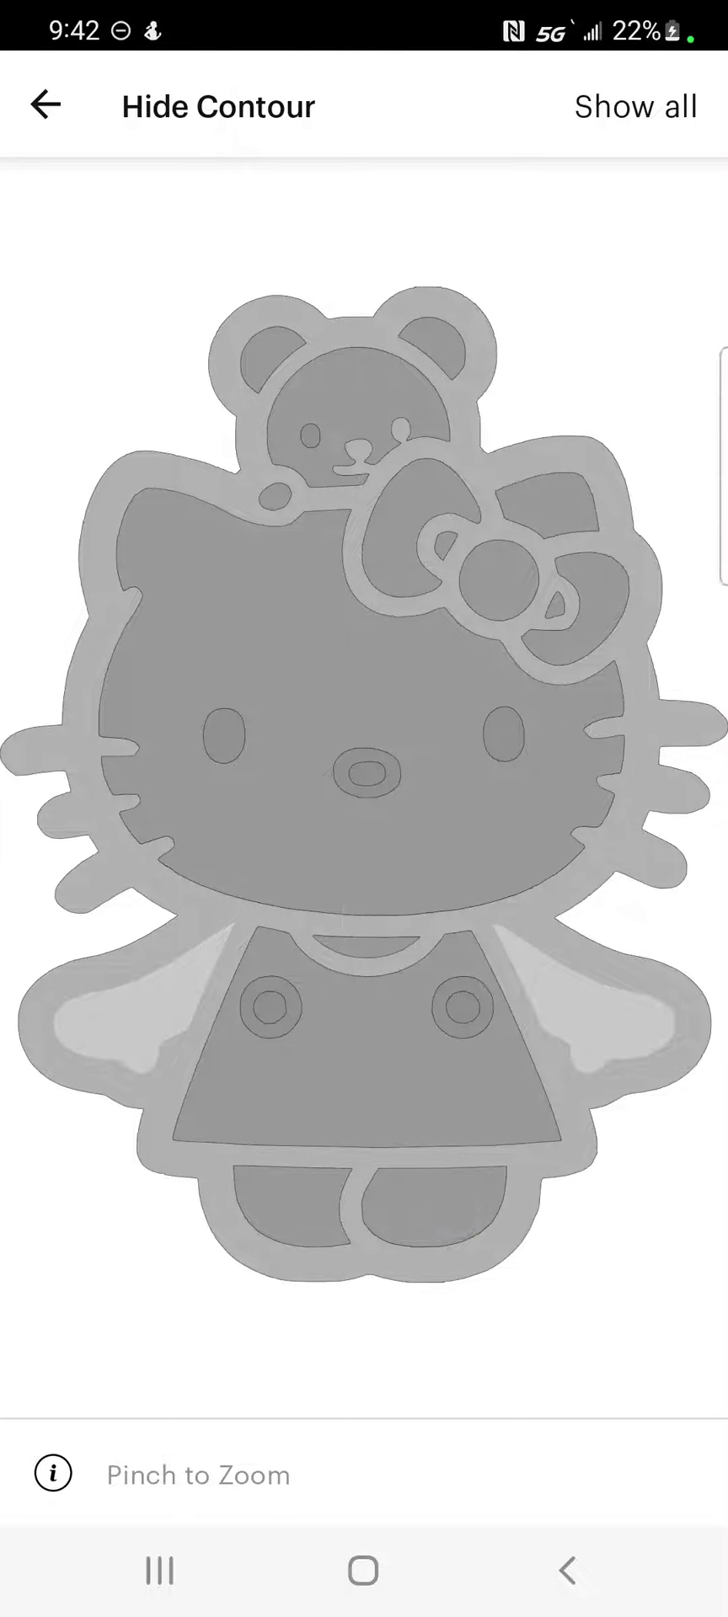
{"action": "left_click", "coordinate": [433, 1206]}
{"action": "left_click", "coordinate": [290, 1204]}
{"action": "left_click", "coordinate": [274, 1010]}
{"action": "left_click", "coordinate": [465, 1023]}
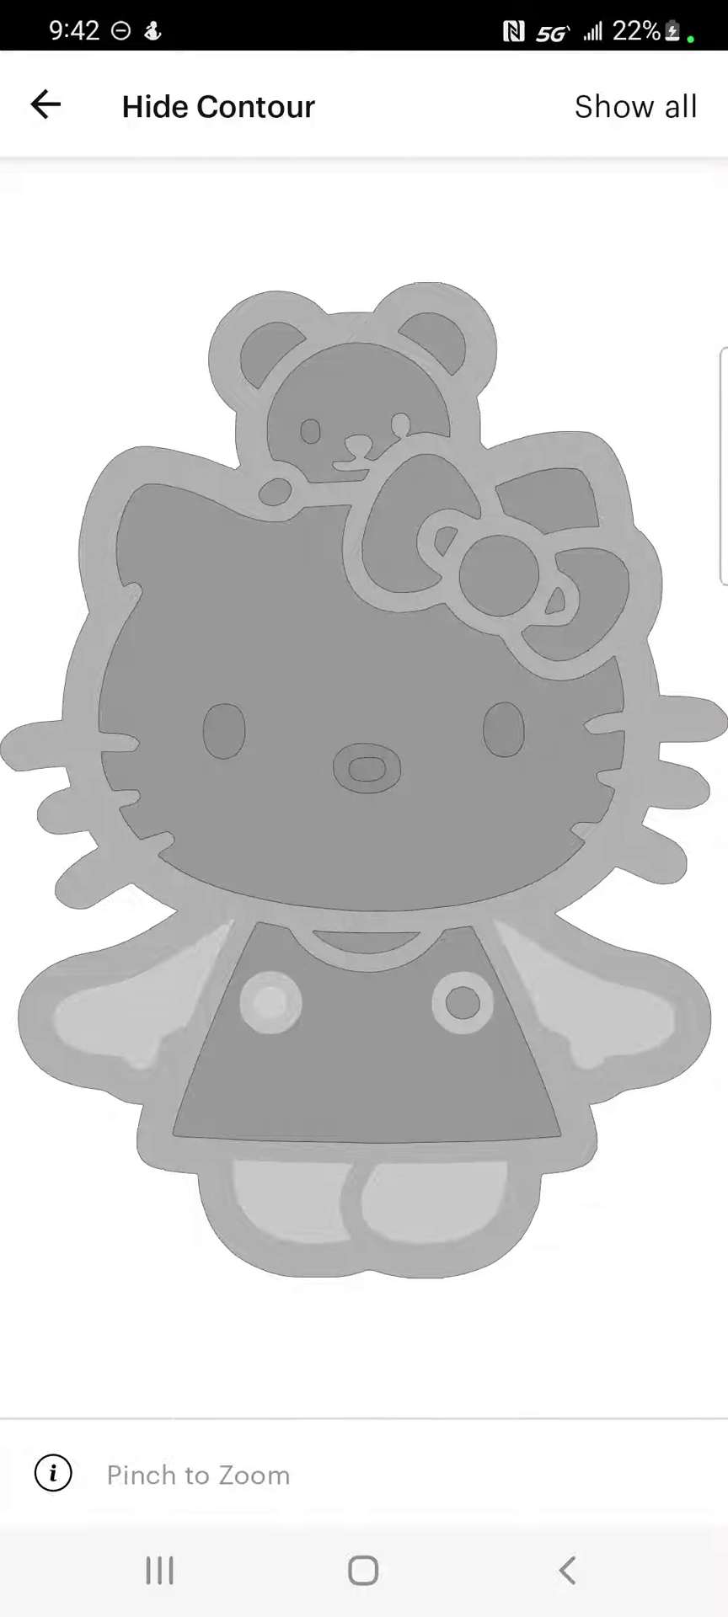
{"action": "left_click", "coordinate": [370, 945]}
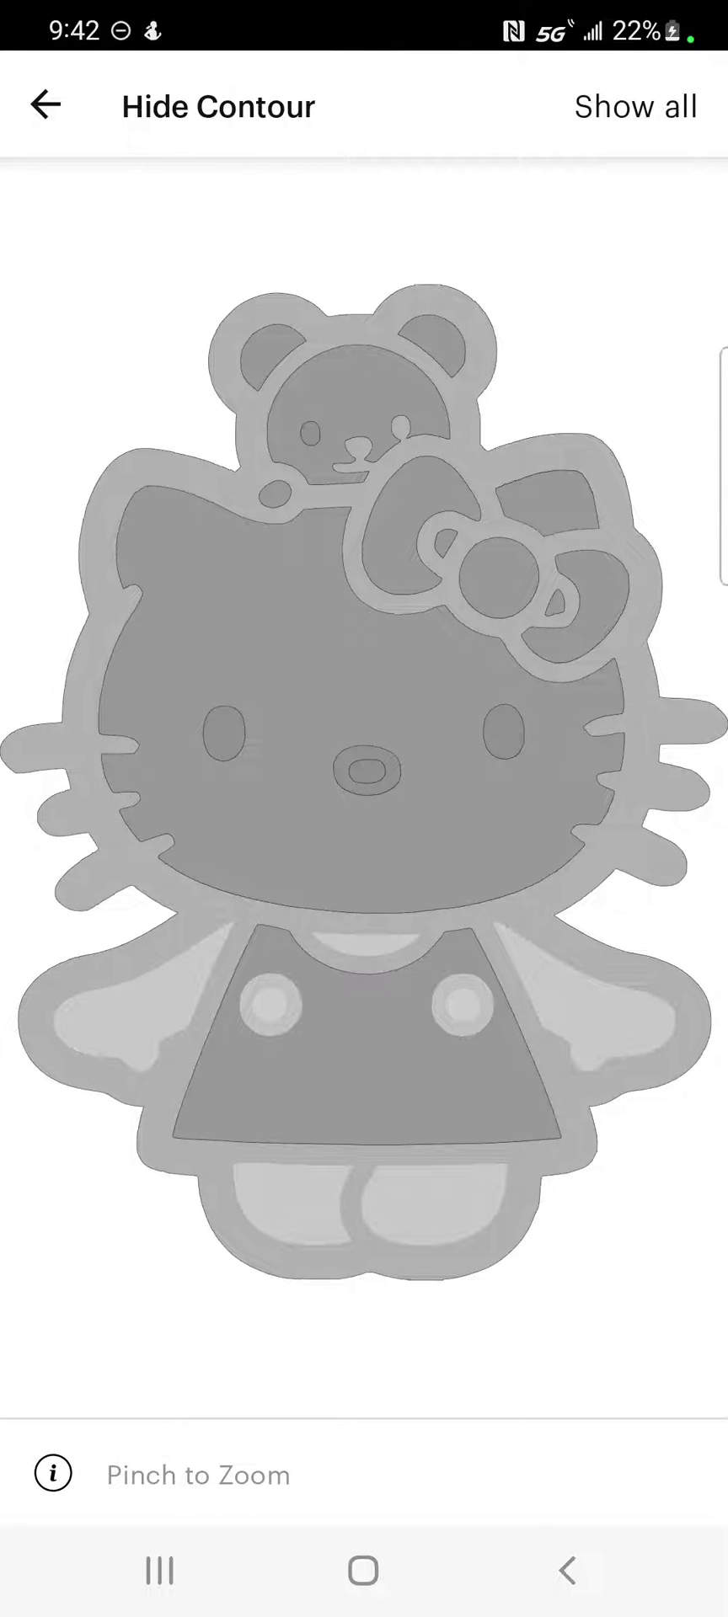
{"action": "left_click", "coordinate": [269, 823]}
{"action": "left_click", "coordinate": [219, 731]}
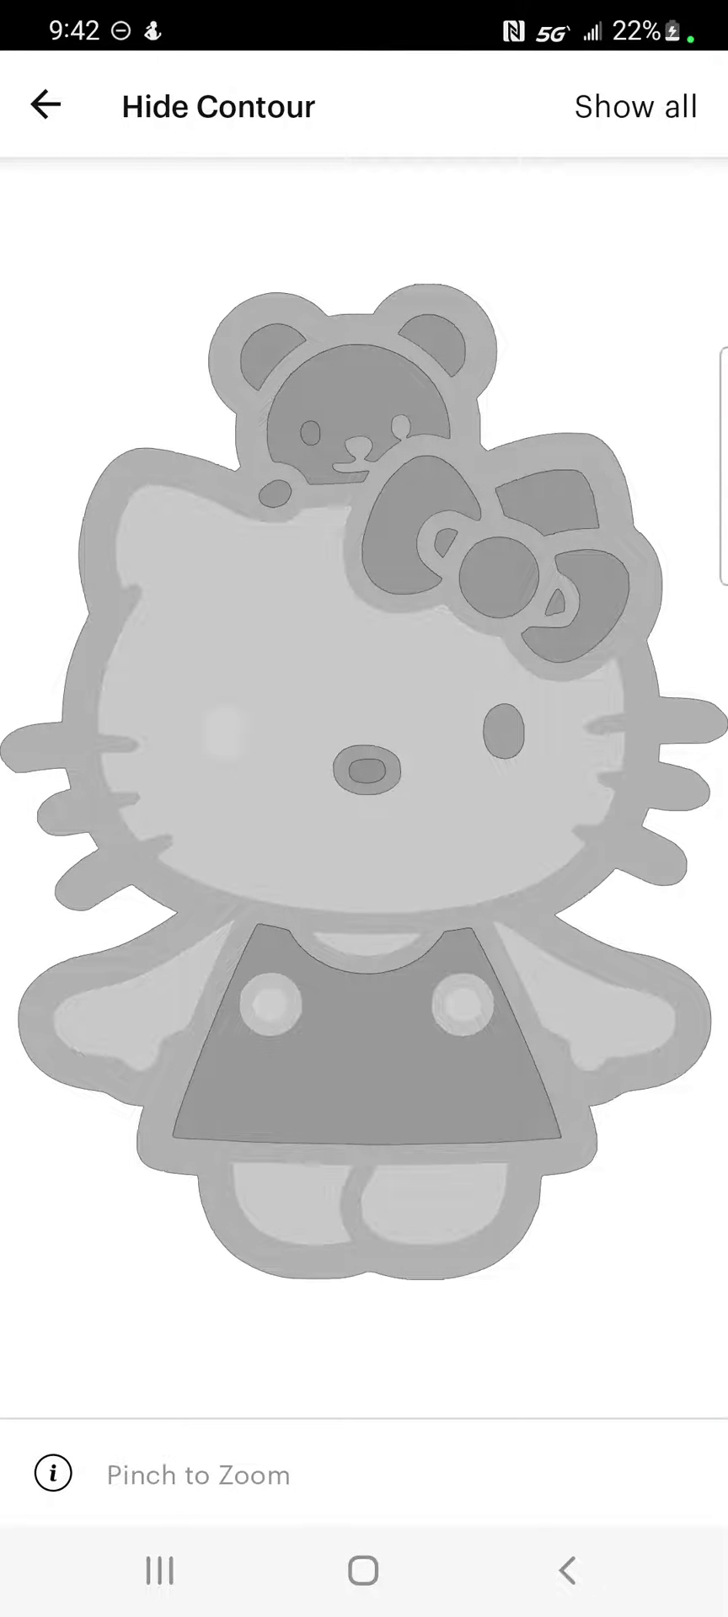
{"action": "left_click", "coordinate": [383, 782]}
{"action": "left_click", "coordinate": [367, 771]}
{"action": "left_click", "coordinate": [501, 727]}
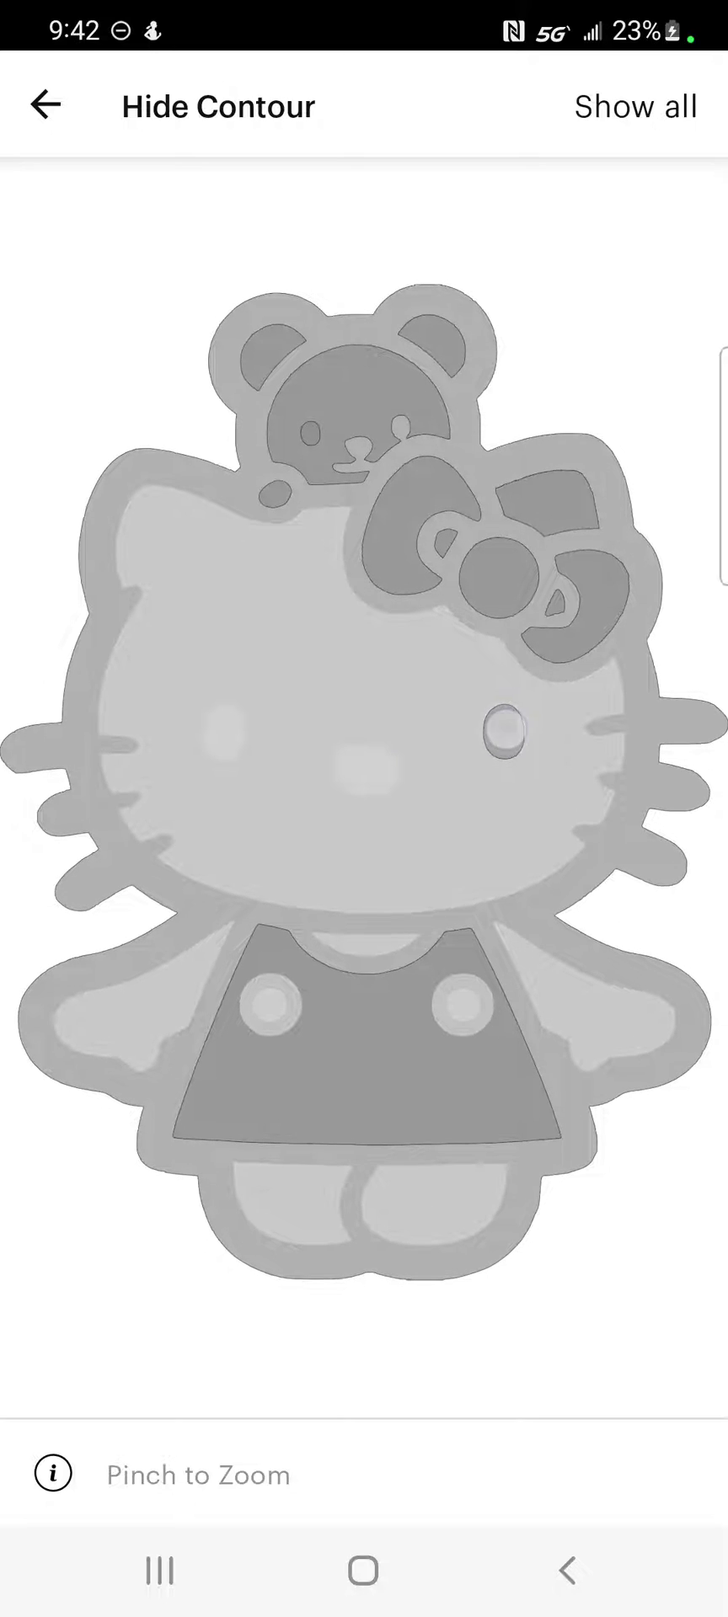
{"action": "left_click", "coordinate": [570, 663]}
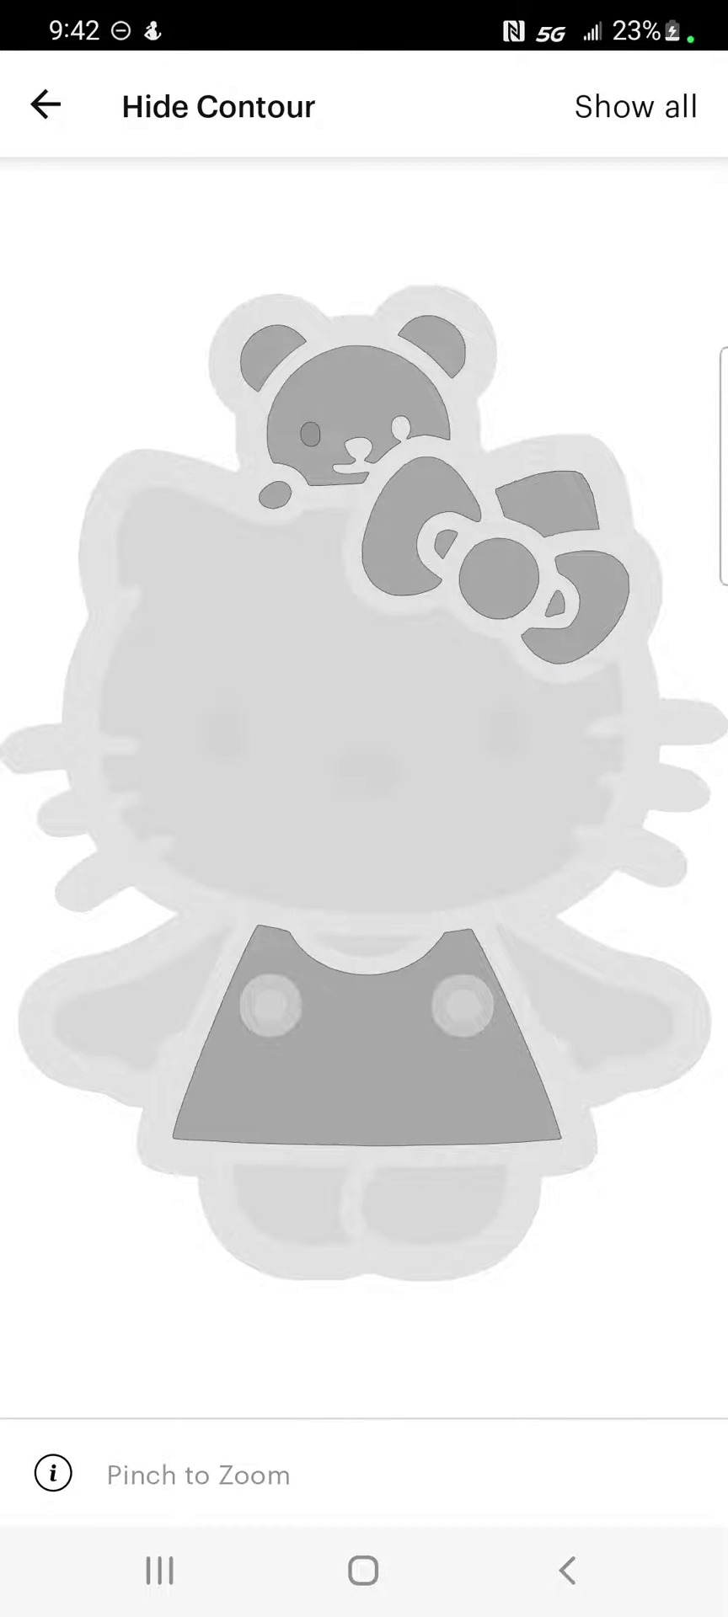
{"action": "left_click", "coordinate": [569, 667]}
Hide the bow pieces and the teddy bear's head, ears and eye, leaving only the dress
{"action": "left_click", "coordinate": [566, 598]}
{"action": "left_click", "coordinate": [498, 577]}
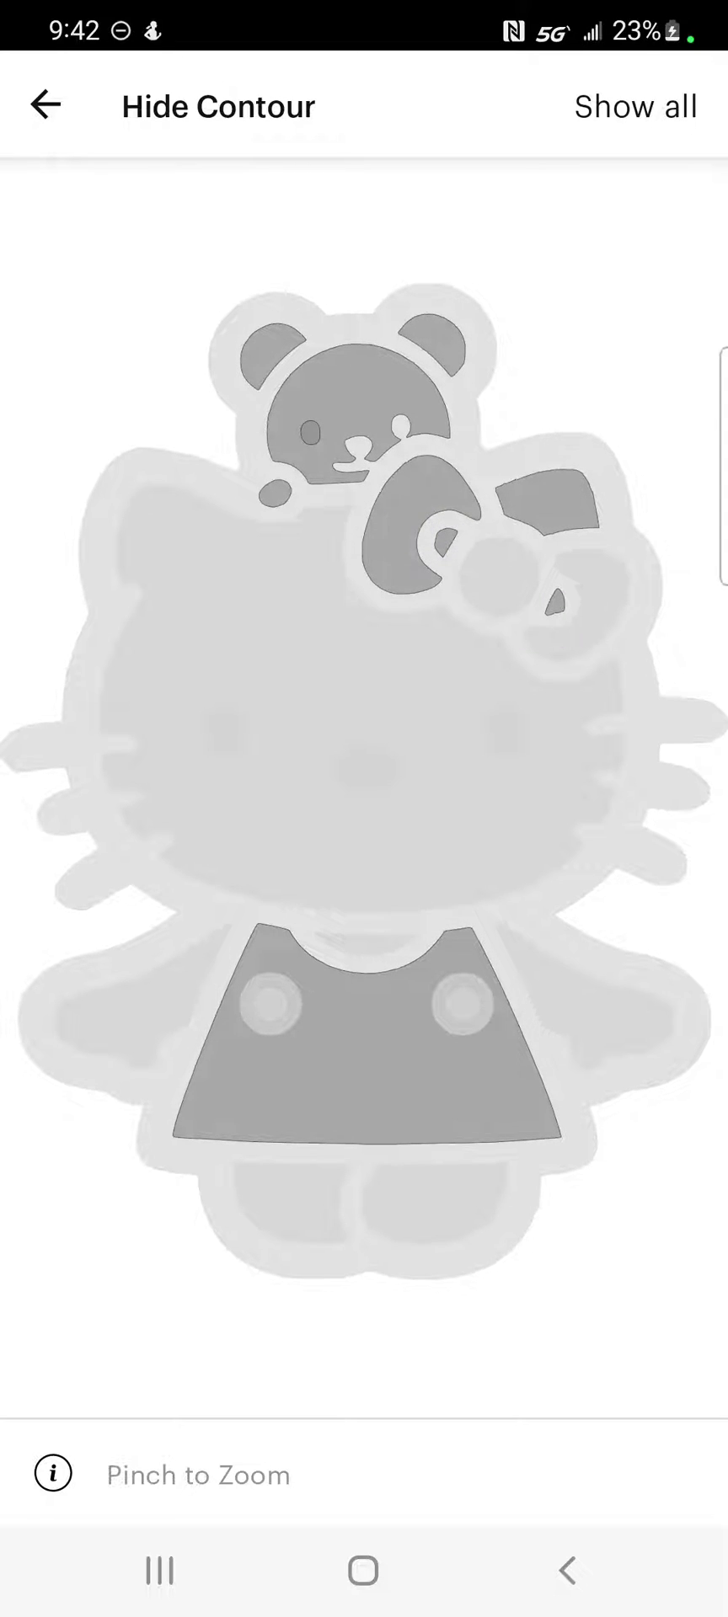
{"action": "left_click", "coordinate": [451, 535]}
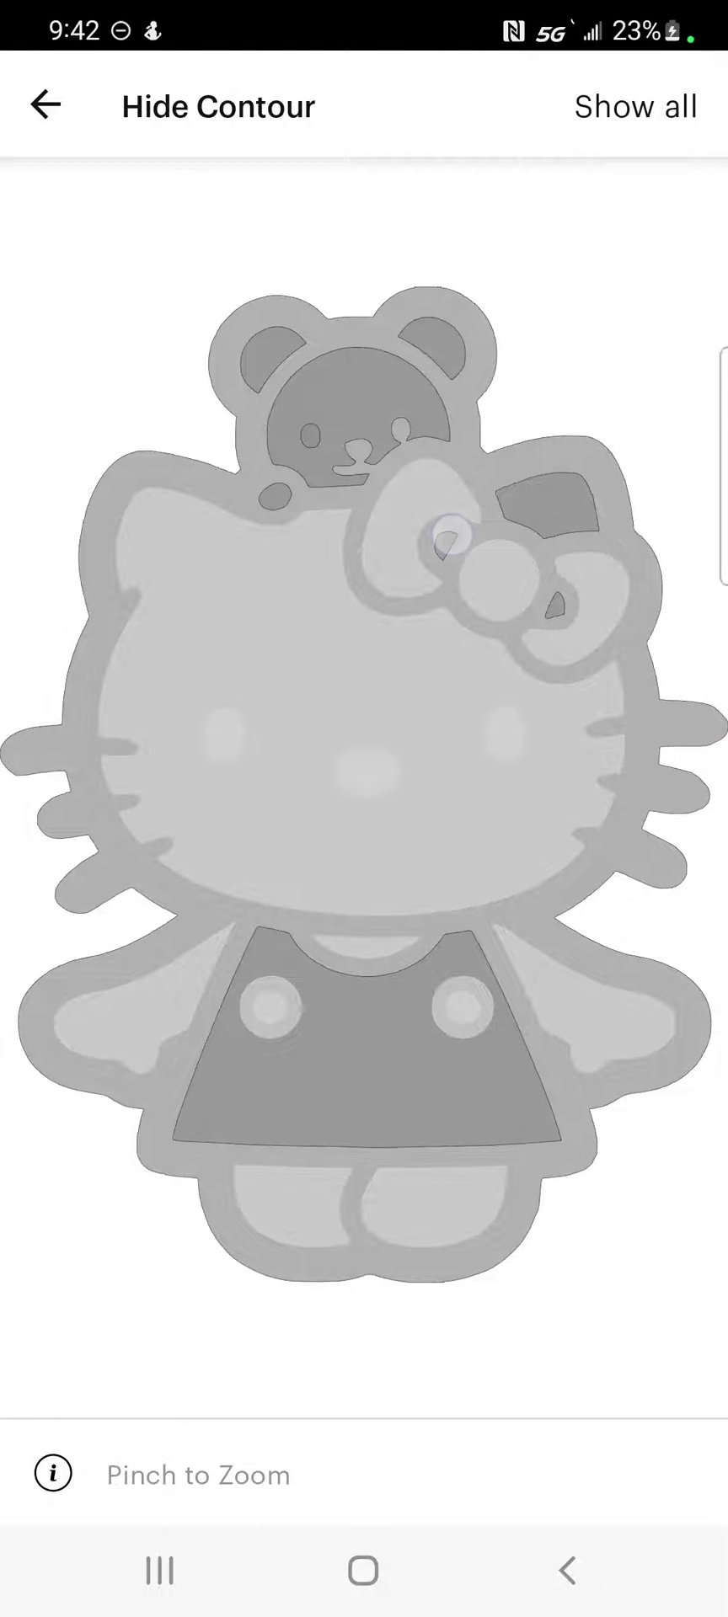
{"action": "left_click", "coordinate": [553, 596]}
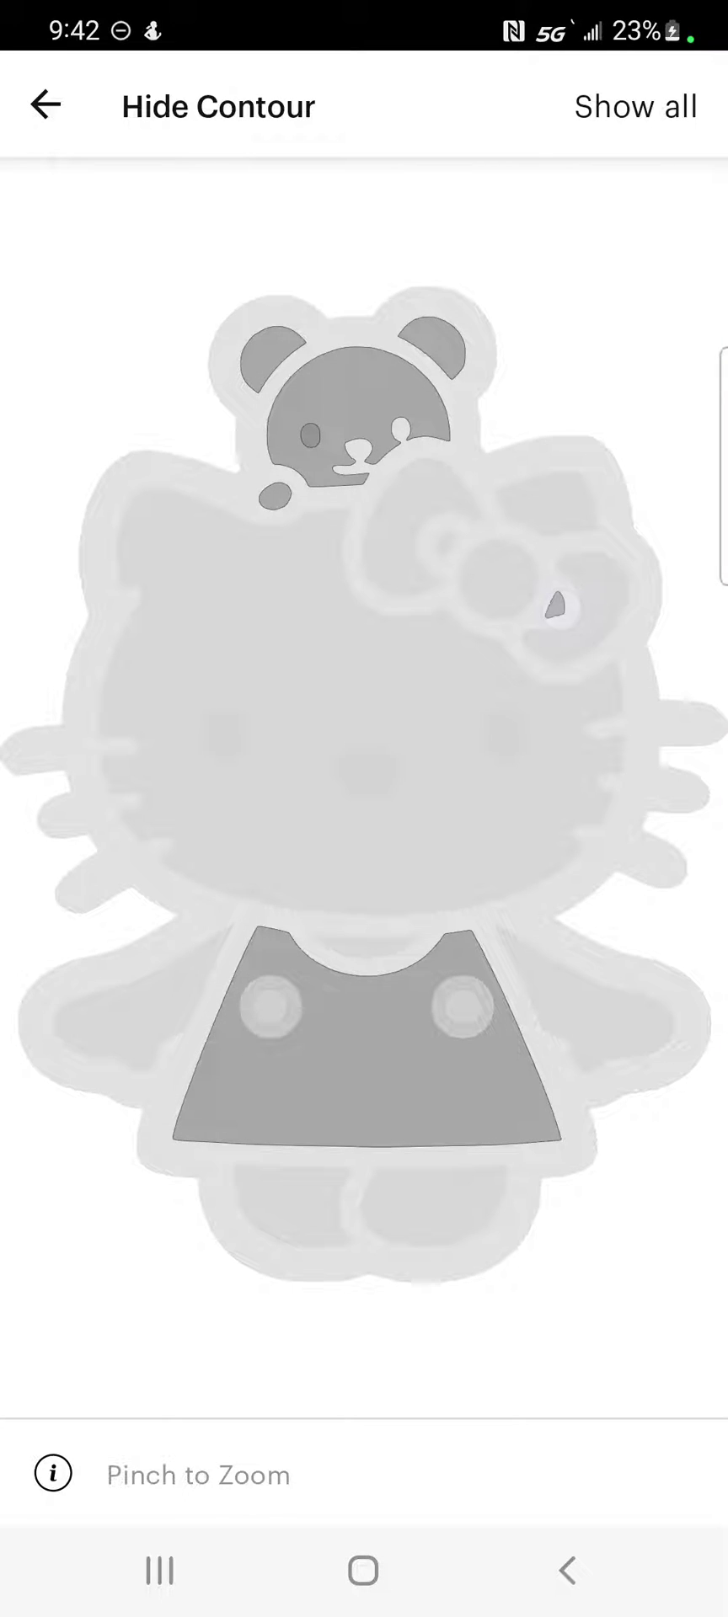
{"action": "left_click", "coordinate": [554, 604]}
{"action": "left_click", "coordinate": [359, 396]}
{"action": "left_click", "coordinate": [273, 352]}
{"action": "left_click", "coordinate": [432, 346]}
{"action": "left_click", "coordinate": [275, 496]}
{"action": "left_click", "coordinate": [311, 436]}
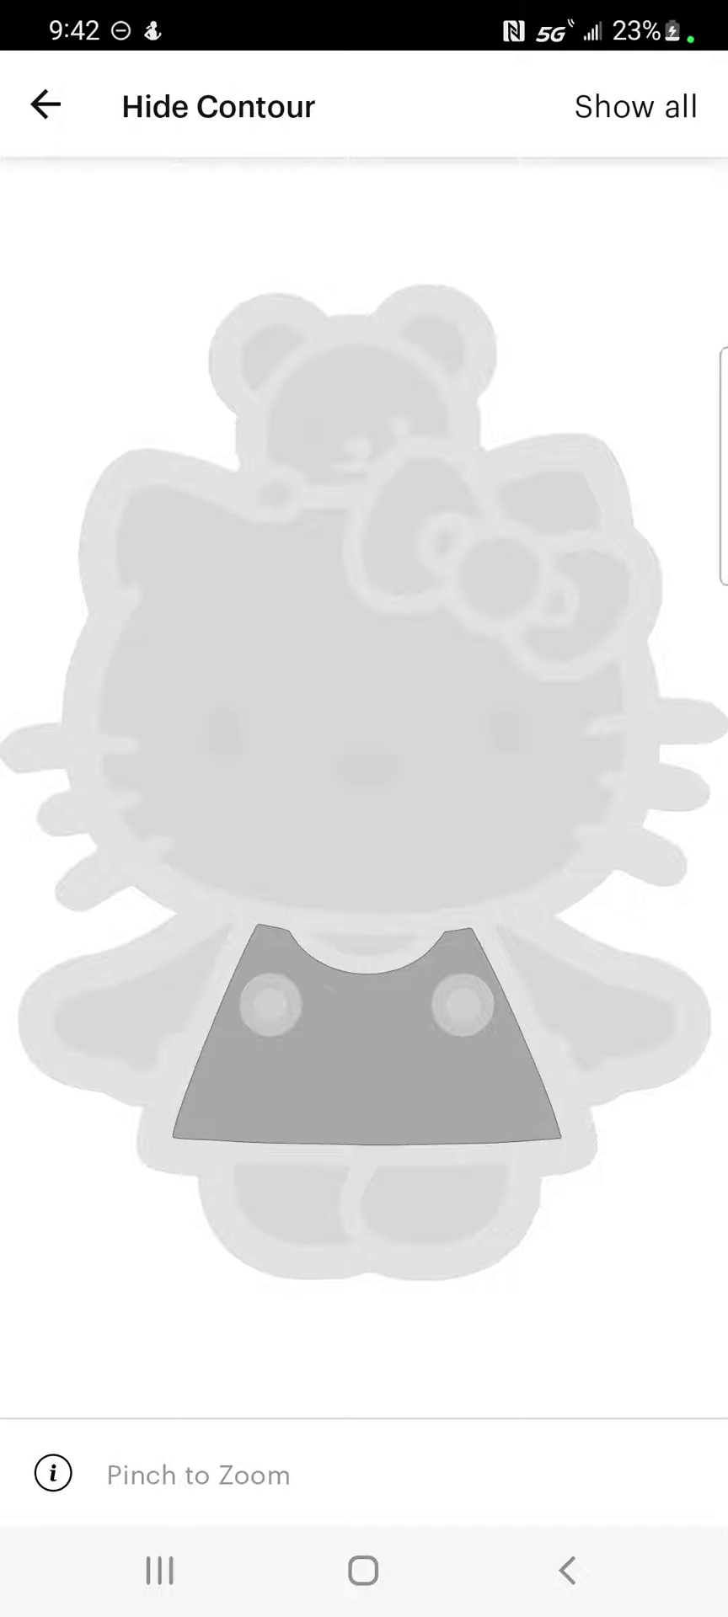
{"action": "left_click", "coordinate": [45, 105]}
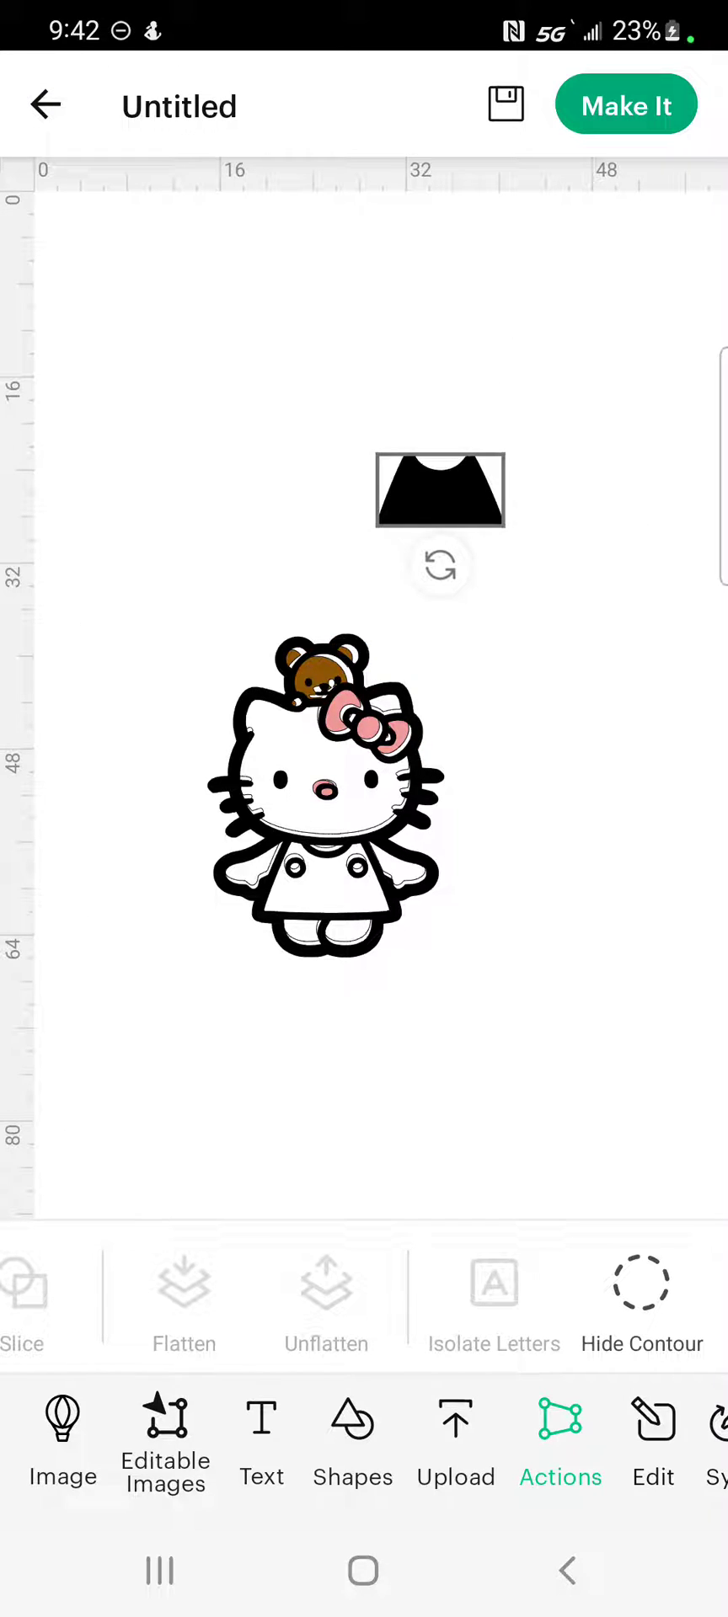
Set the dress piece's material colour to dark red and lay it over Hello Kitty's body
{"action": "left_click", "coordinate": [653, 1432]}
{"action": "left_click", "coordinate": [72, 1296]}
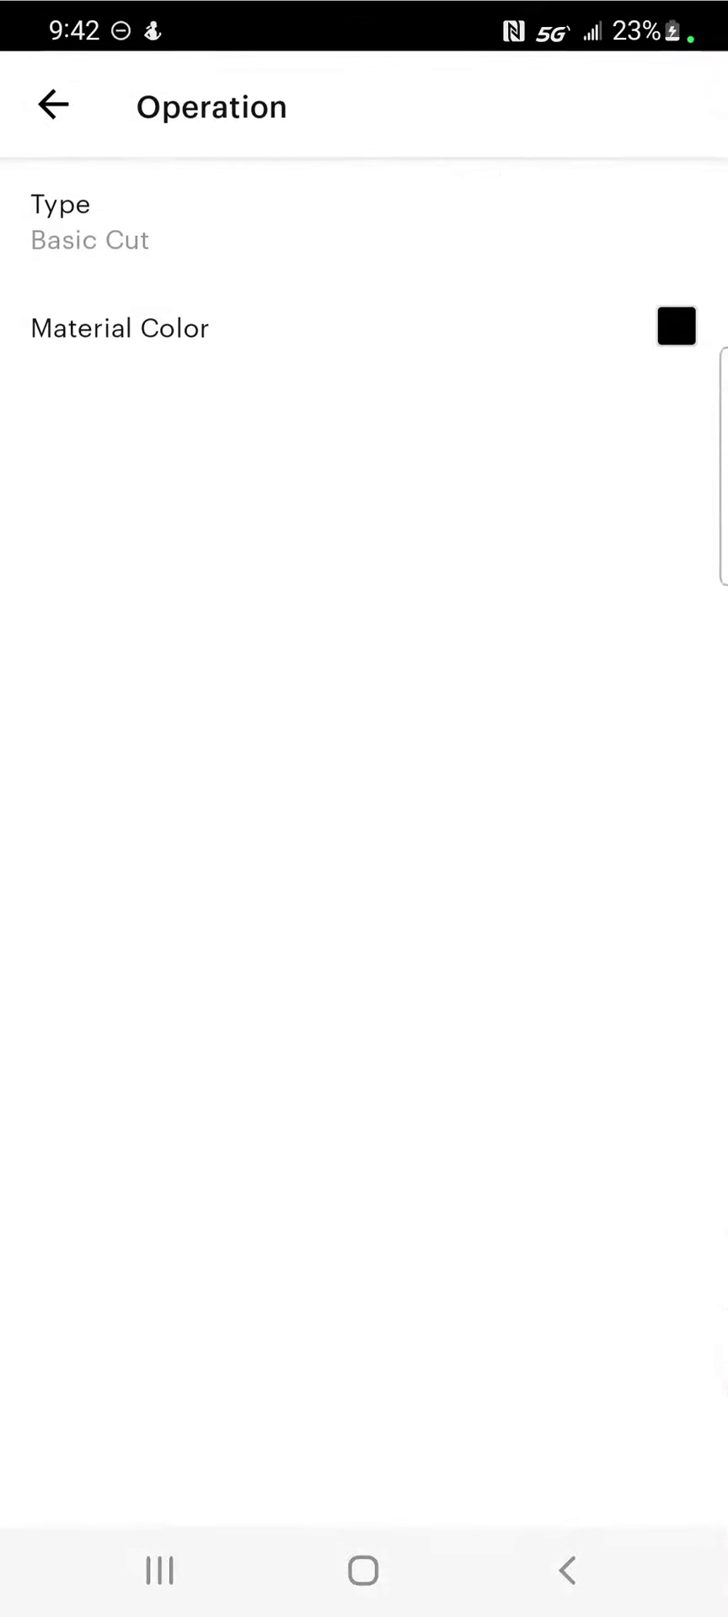
{"action": "left_click", "coordinate": [119, 327]}
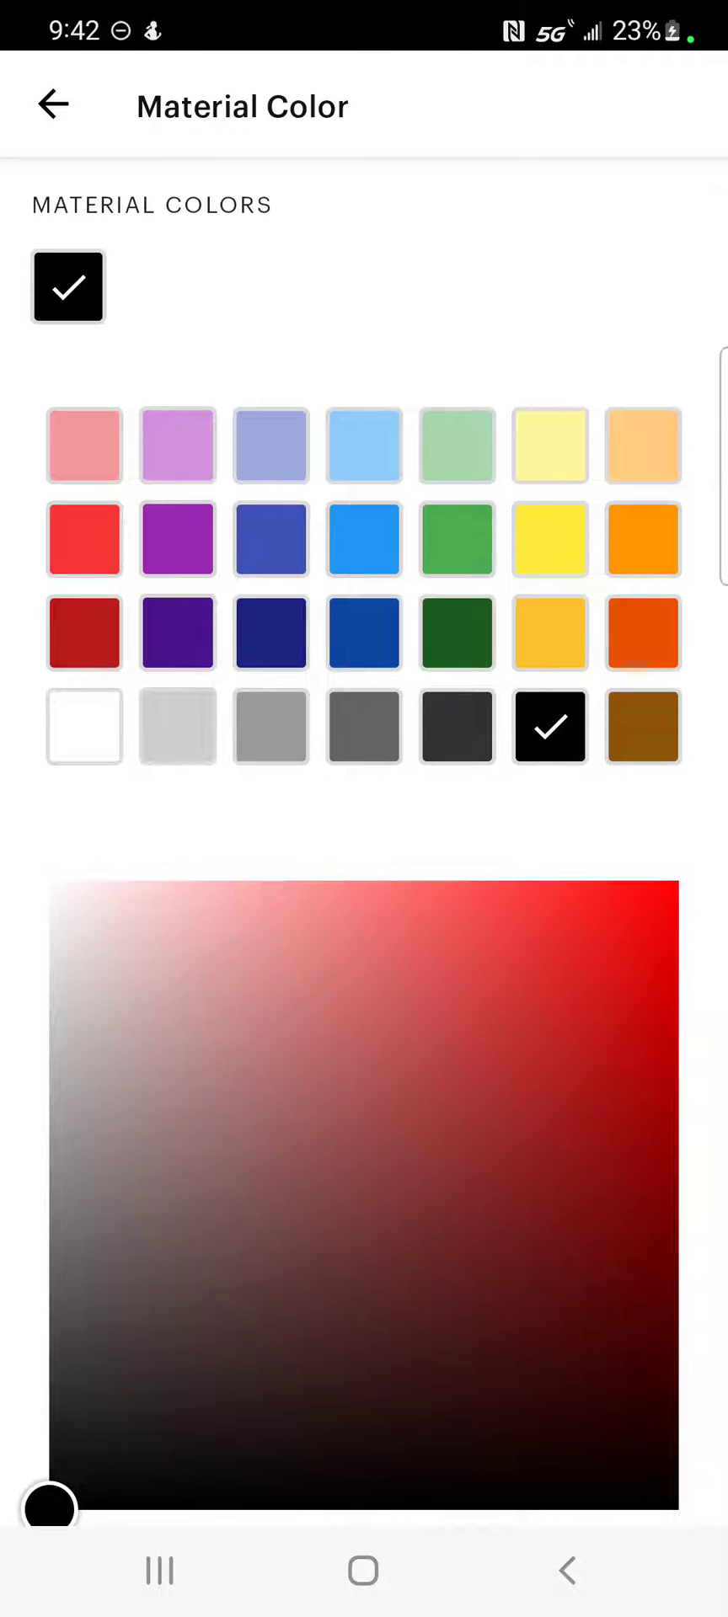
{"action": "left_click", "coordinate": [60, 631]}
{"action": "left_click", "coordinate": [53, 104]}
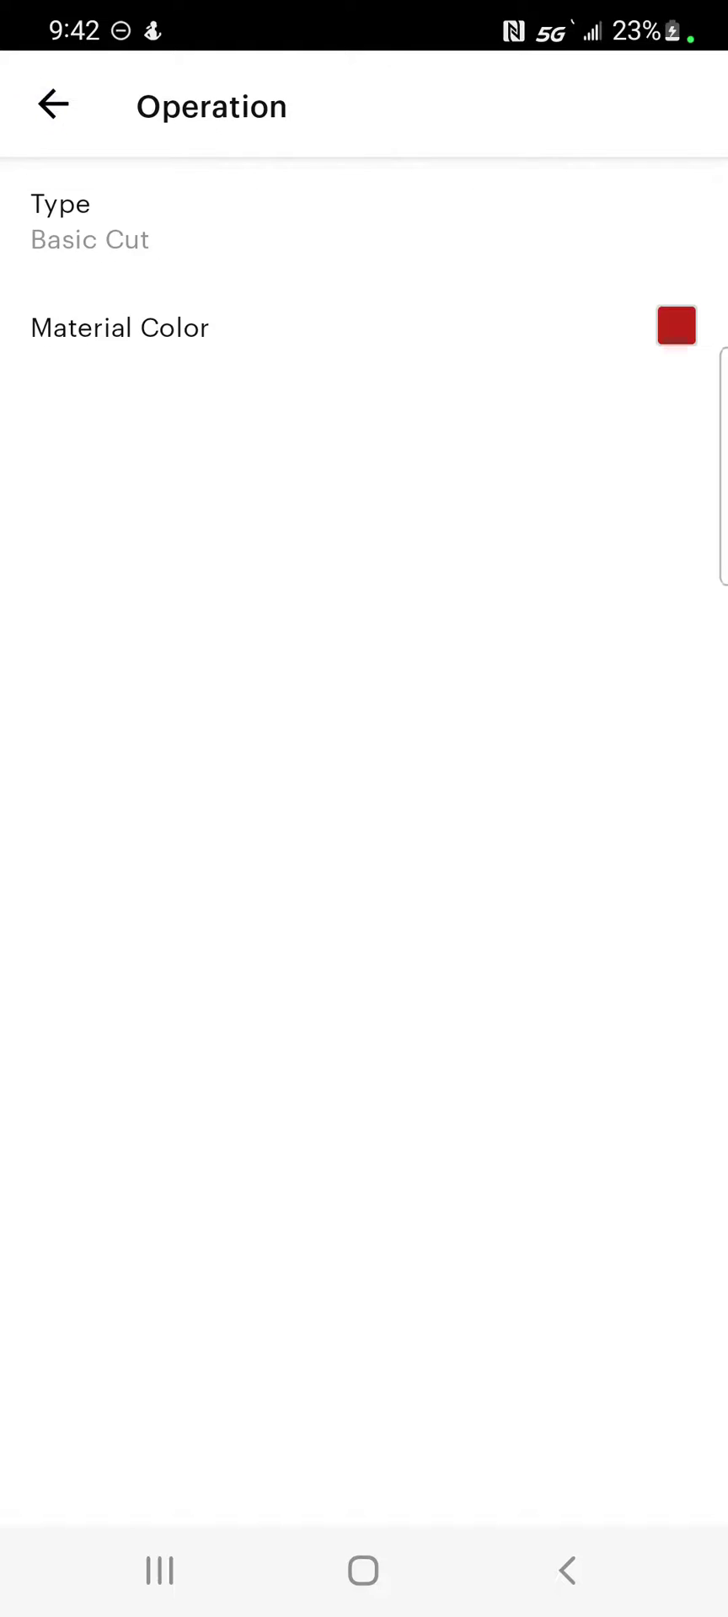
{"action": "left_click", "coordinate": [53, 104]}
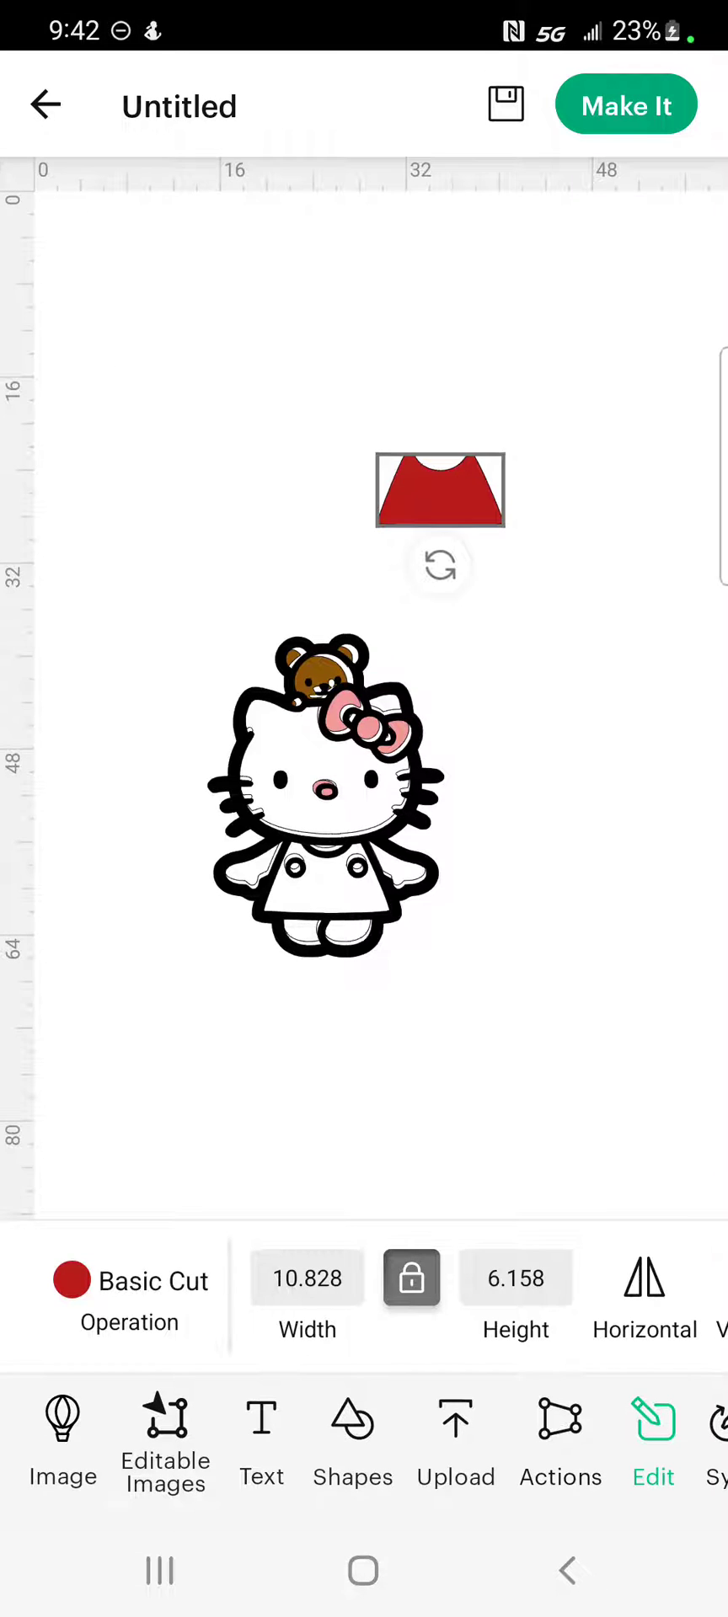
{"action": "mouse_move", "coordinate": [438, 476]}
{"action": "left_mouse_down"}
{"action": "mouse_move", "coordinate": [421, 810]}
{"action": "mouse_move", "coordinate": [342, 881]}
{"action": "left_mouse_up"}
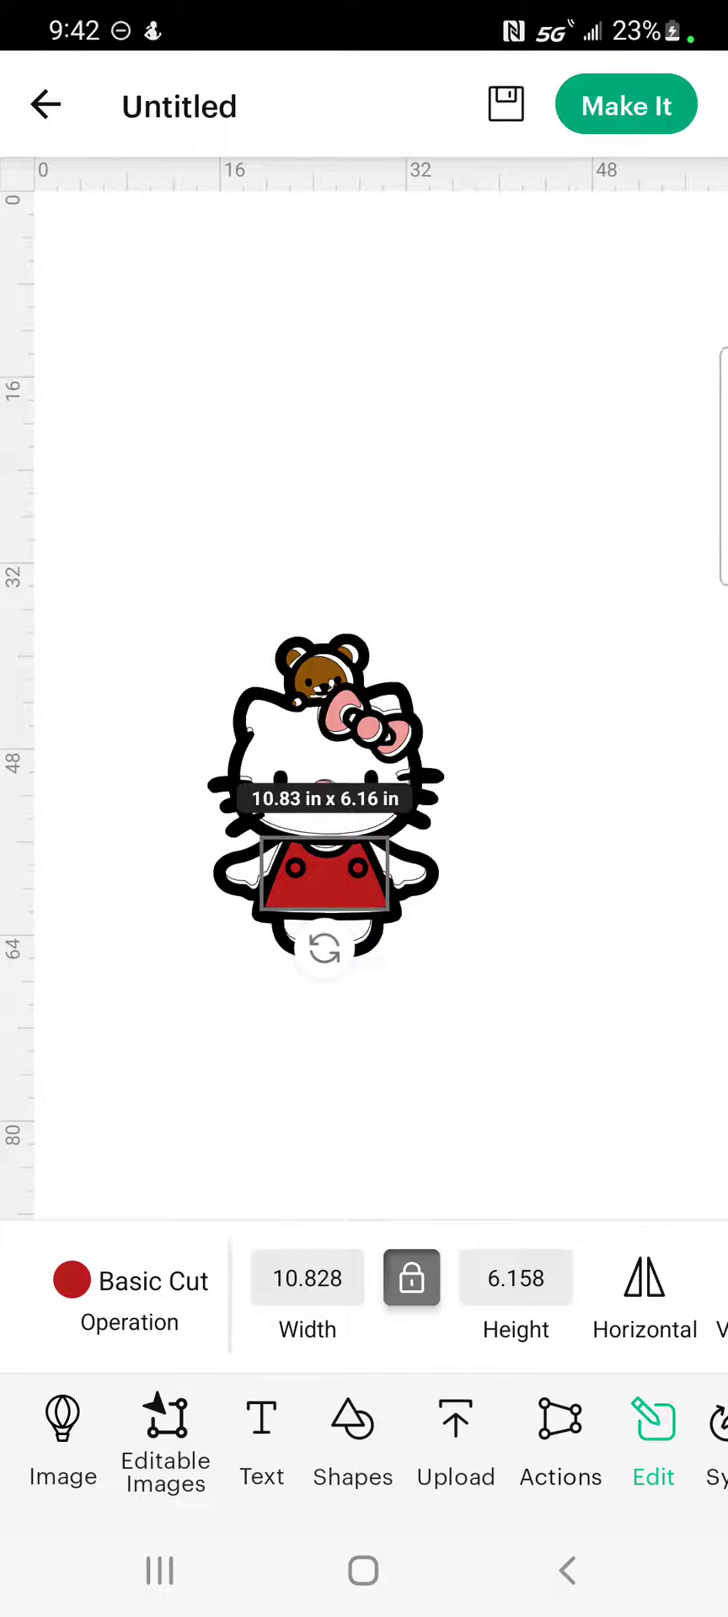
{"action": "left_click", "coordinate": [572, 1022]}
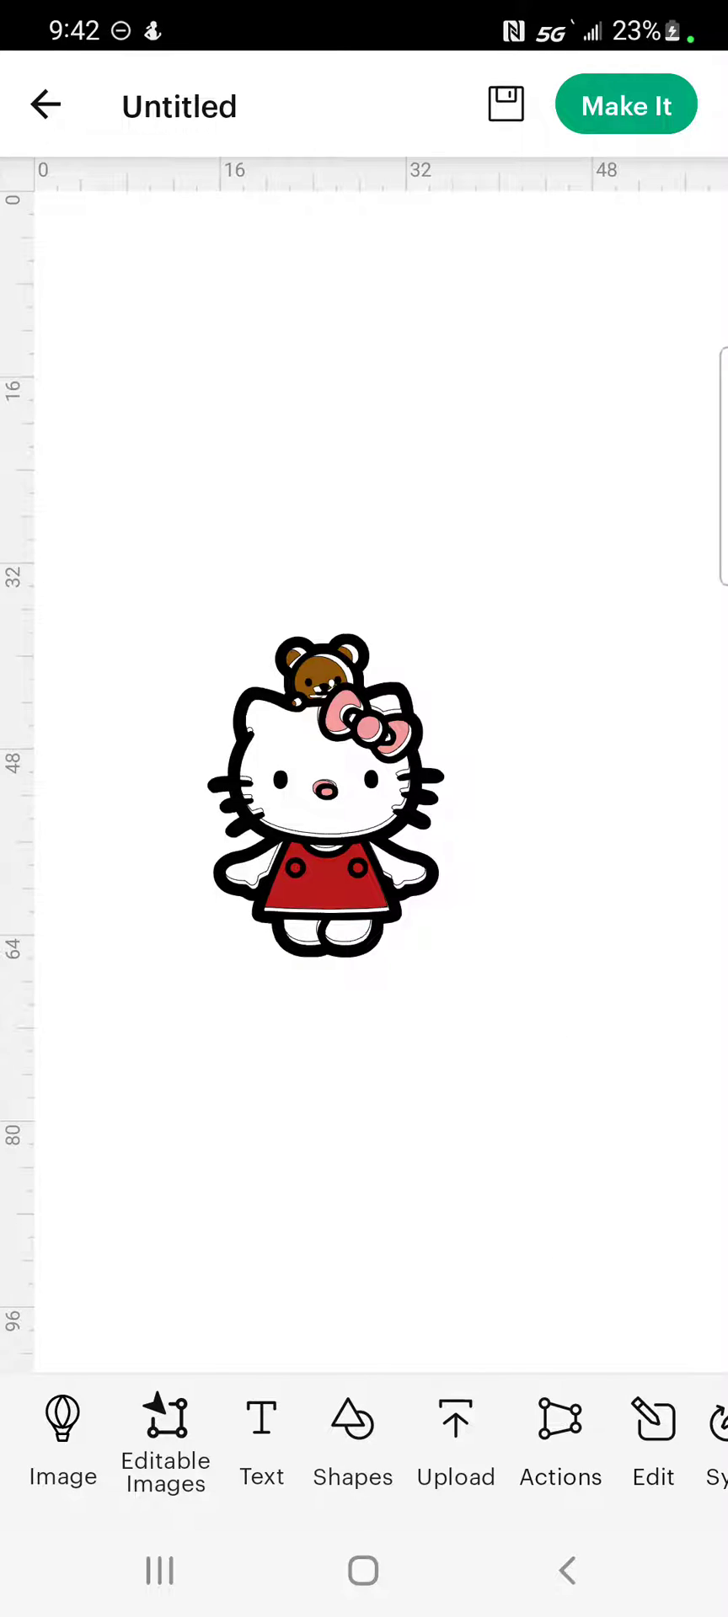